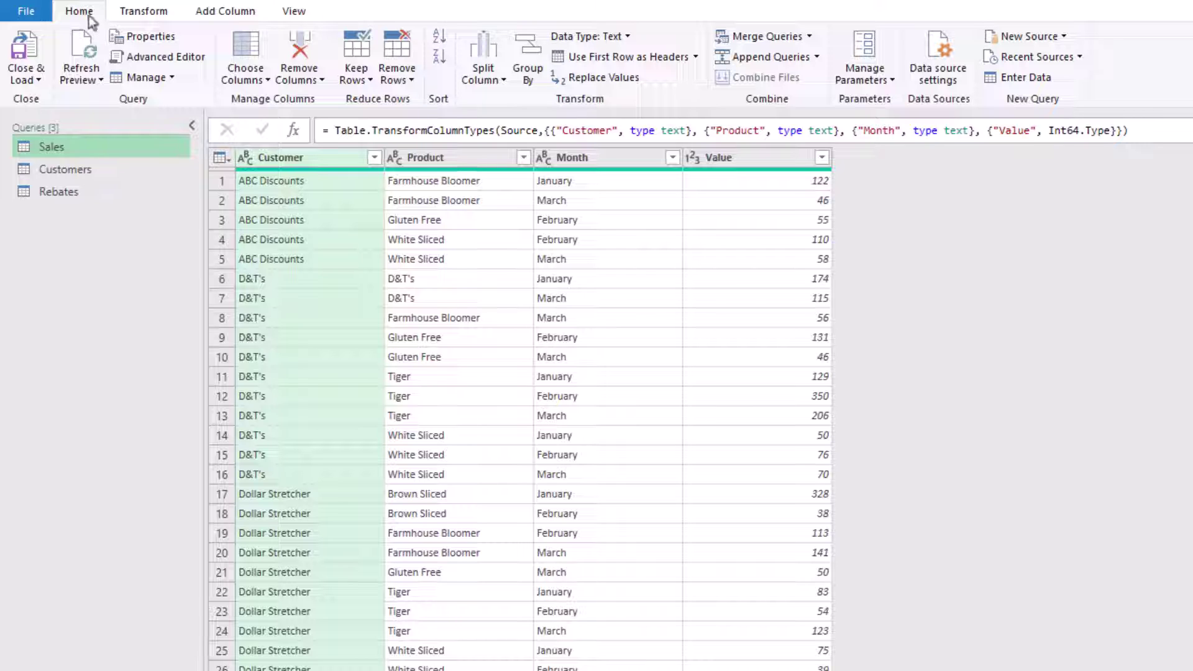
Open the Merge Queries dropdown on the Home tab for the Sales query
left_click(810, 37)
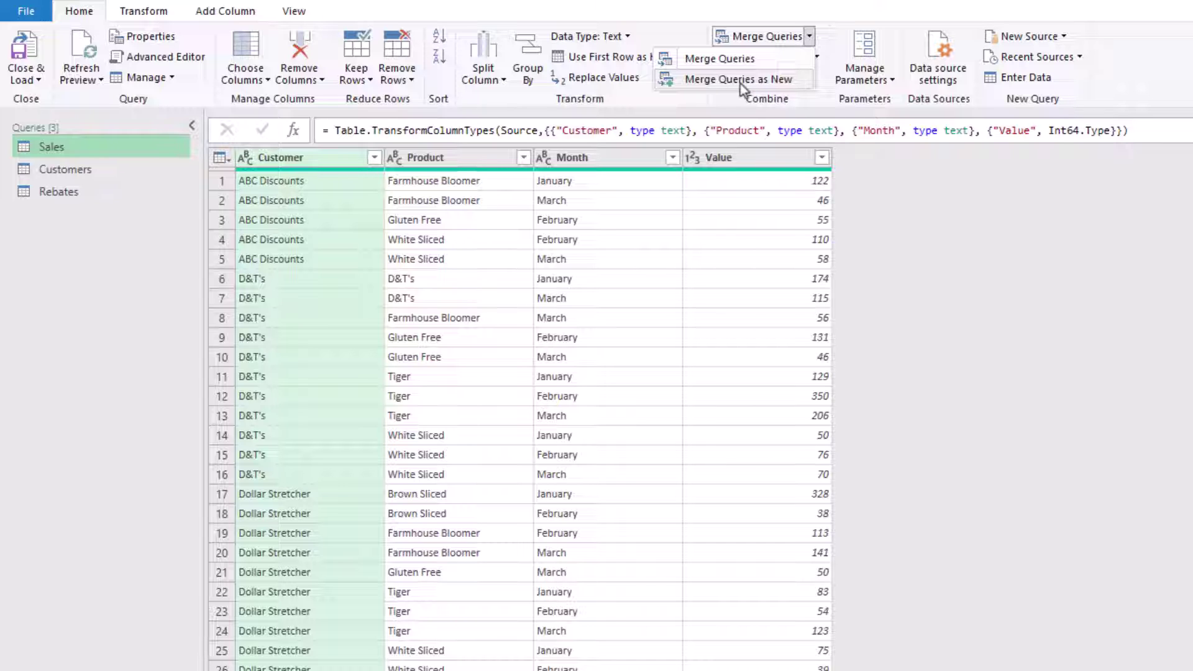
Merge Sales with Customers as a new query, left outer join on Customer
left_click(740, 84)
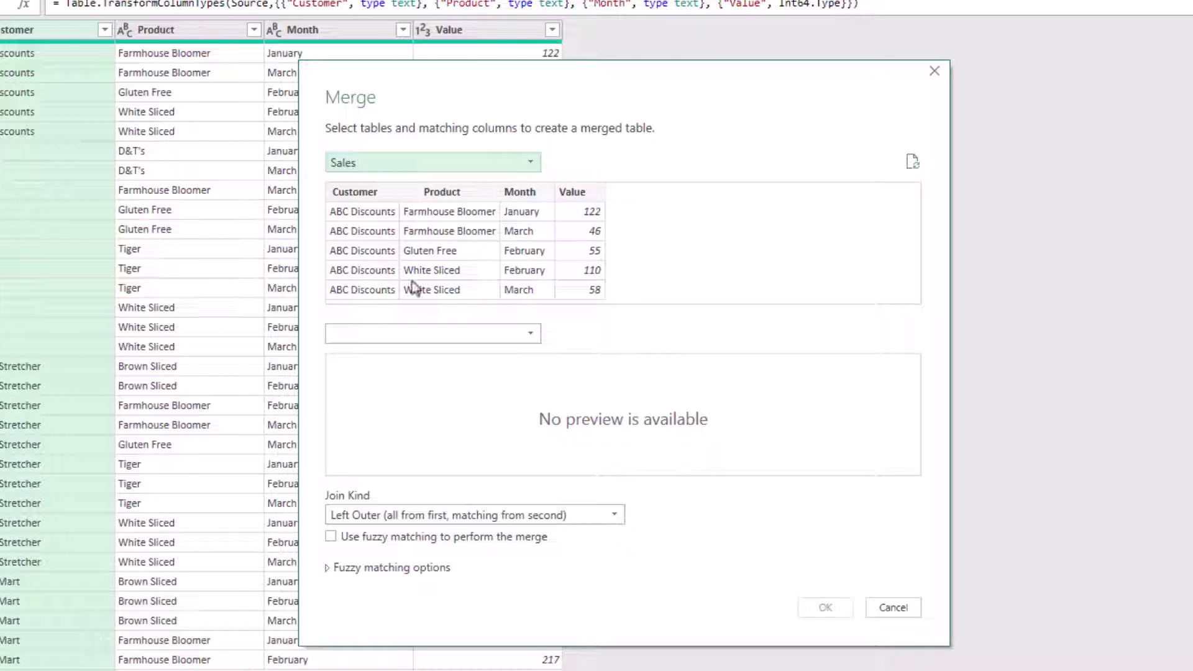
left_click(434, 330)
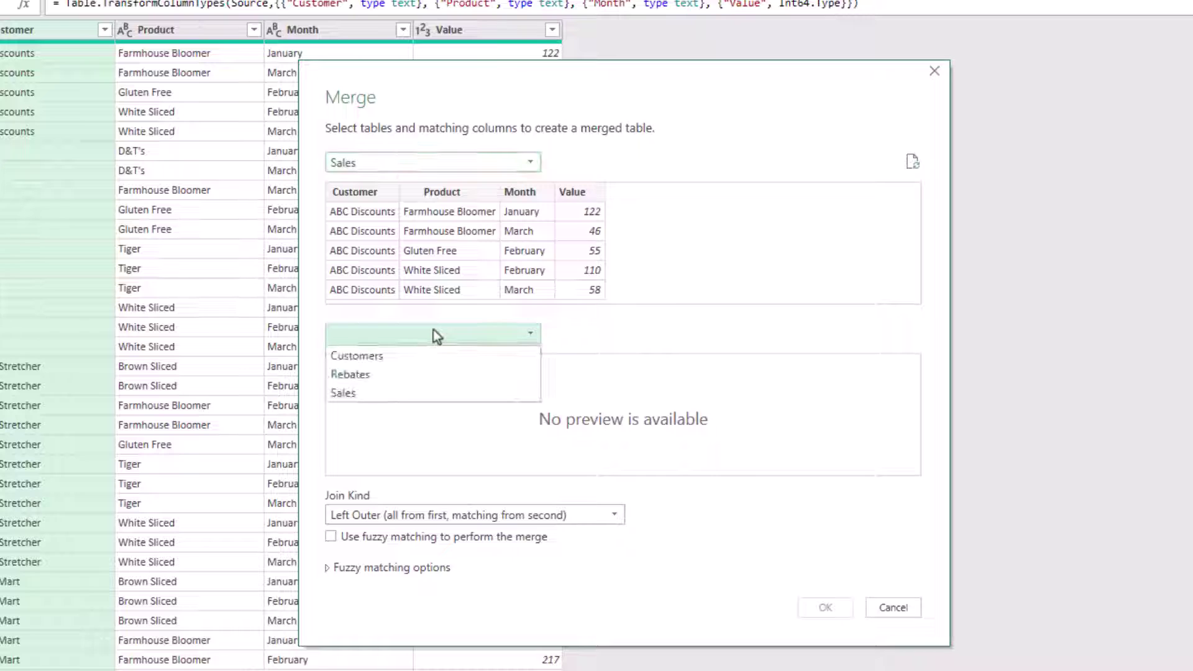
left_click(414, 363)
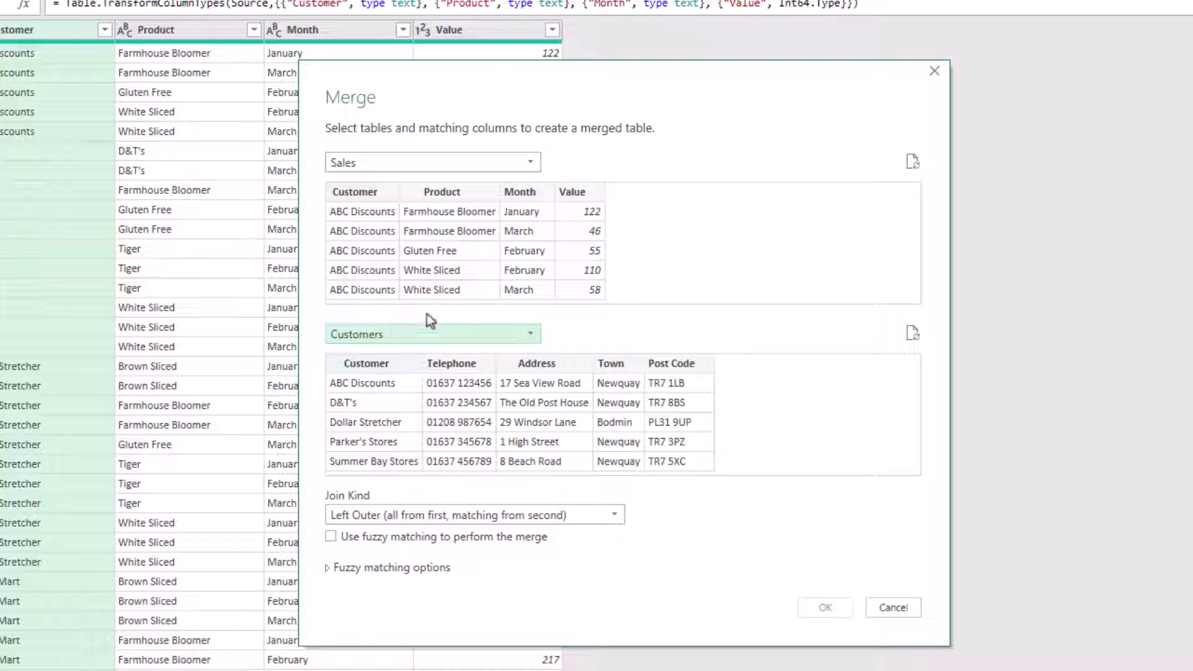
left_click(362, 193)
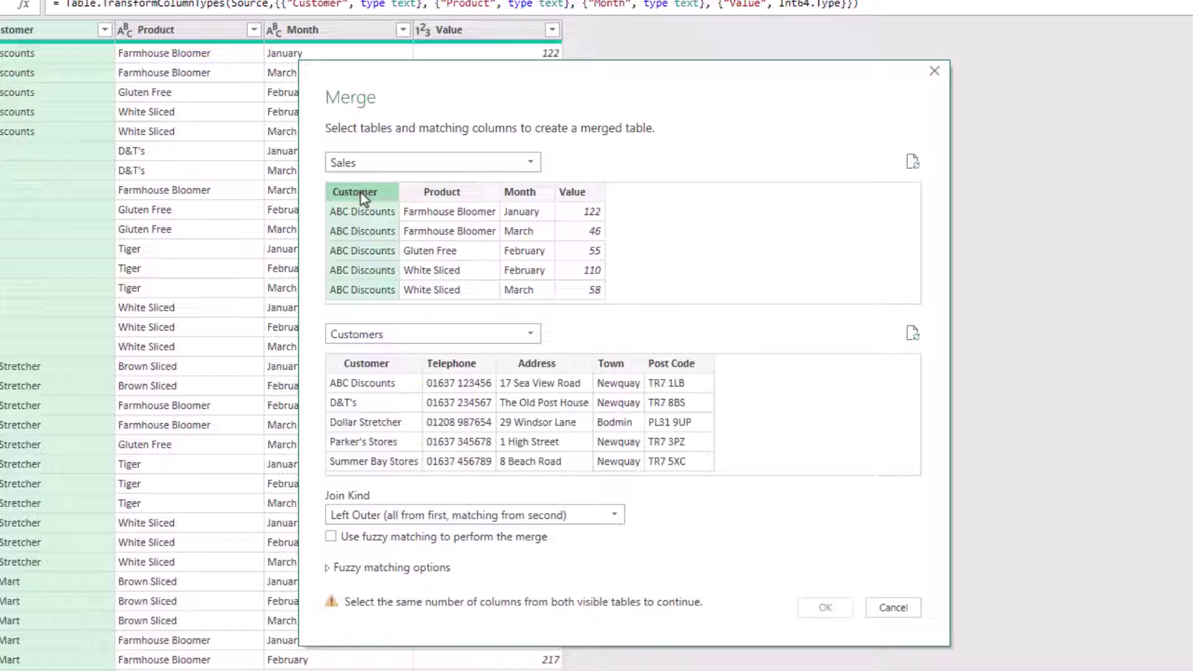
left_click(373, 365)
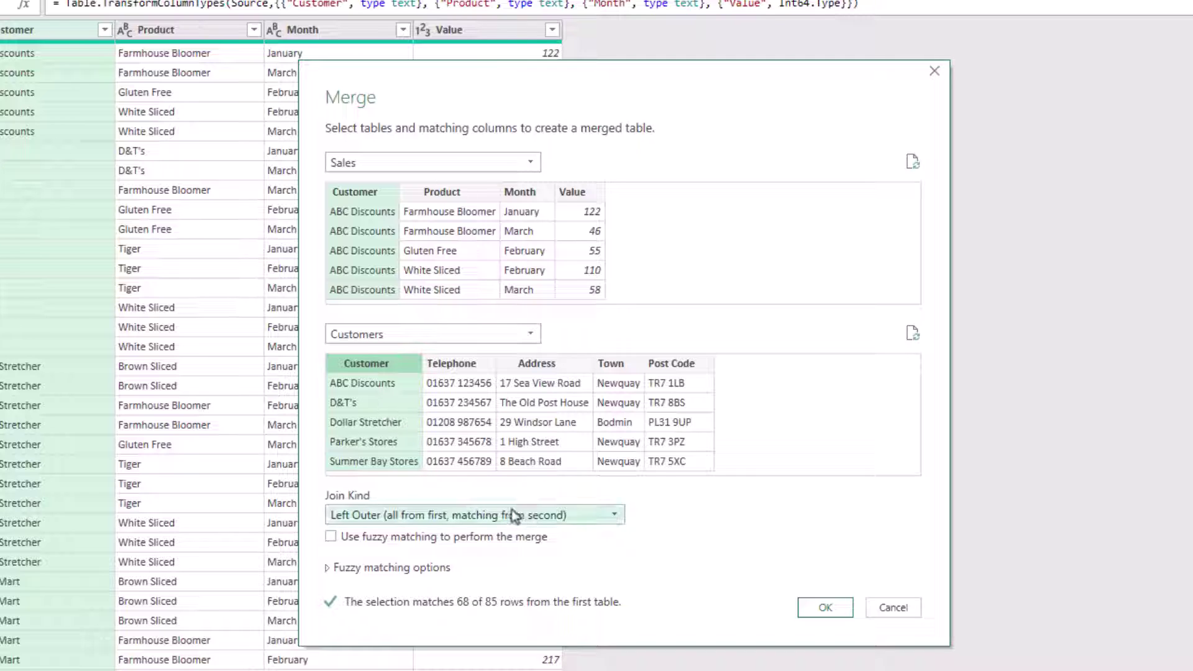
left_click(430, 518)
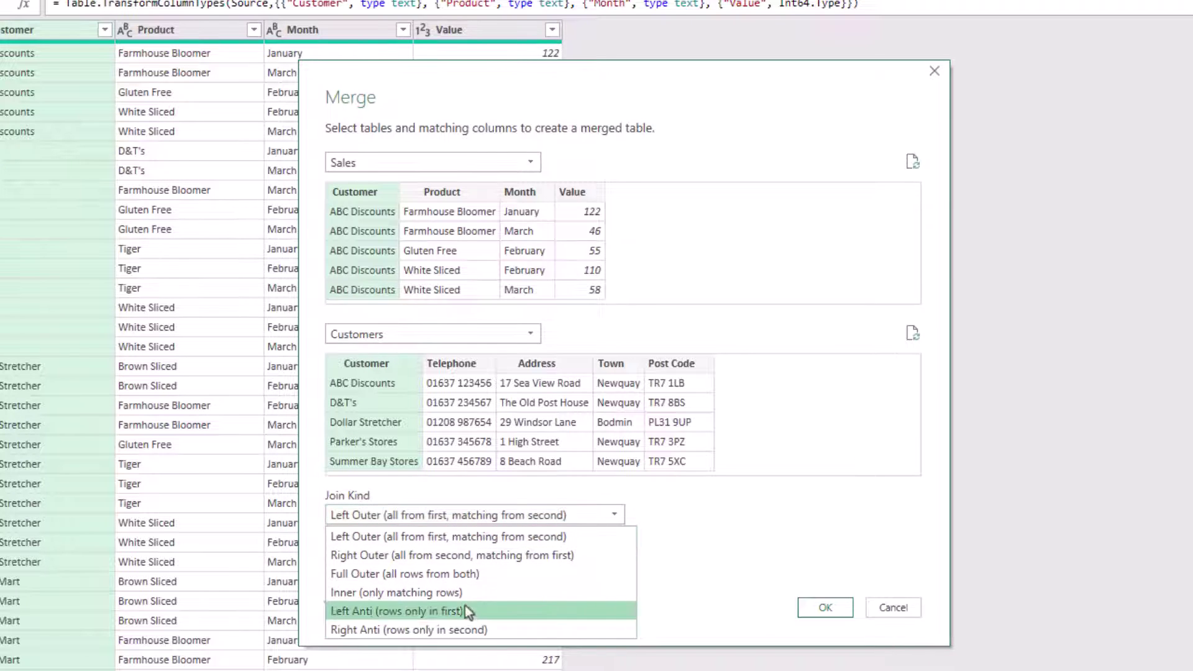
left_click(434, 536)
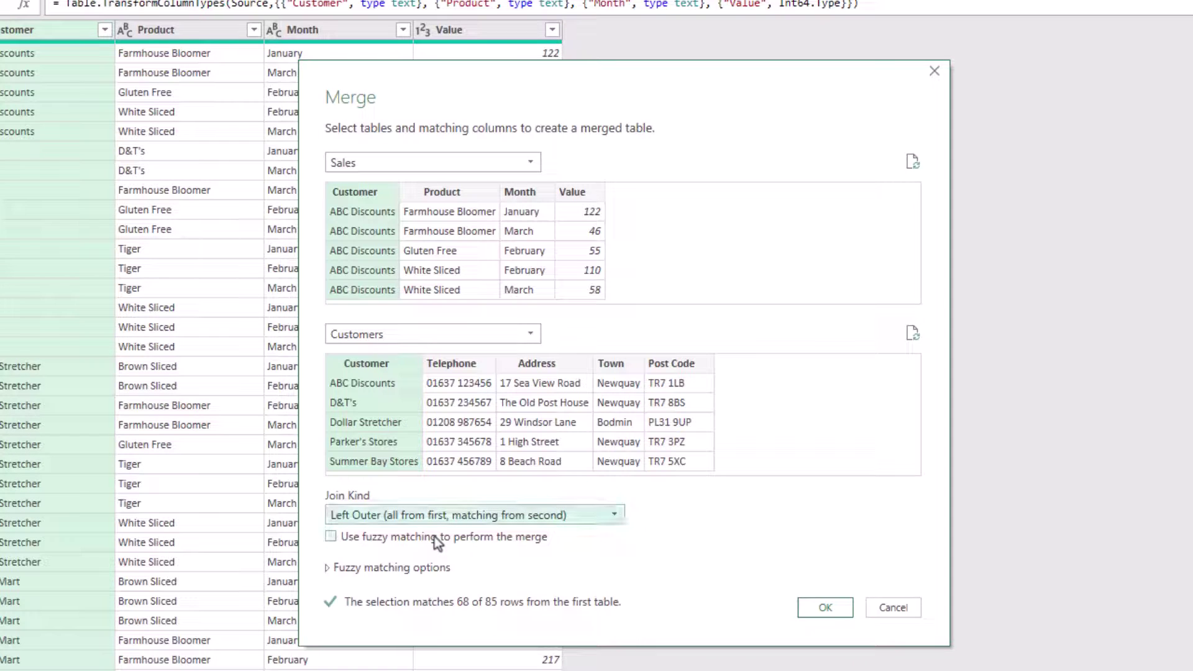
left_click(823, 610)
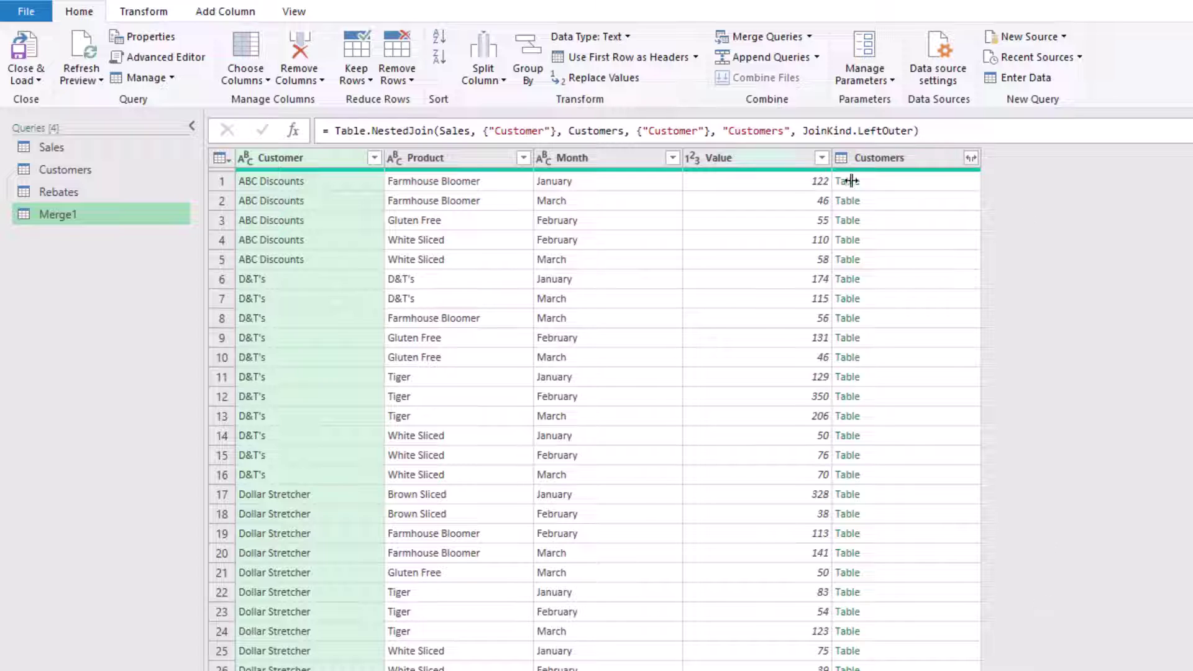
Expand the Customers column to Town only, without the original column name prefix
left_click(971, 159)
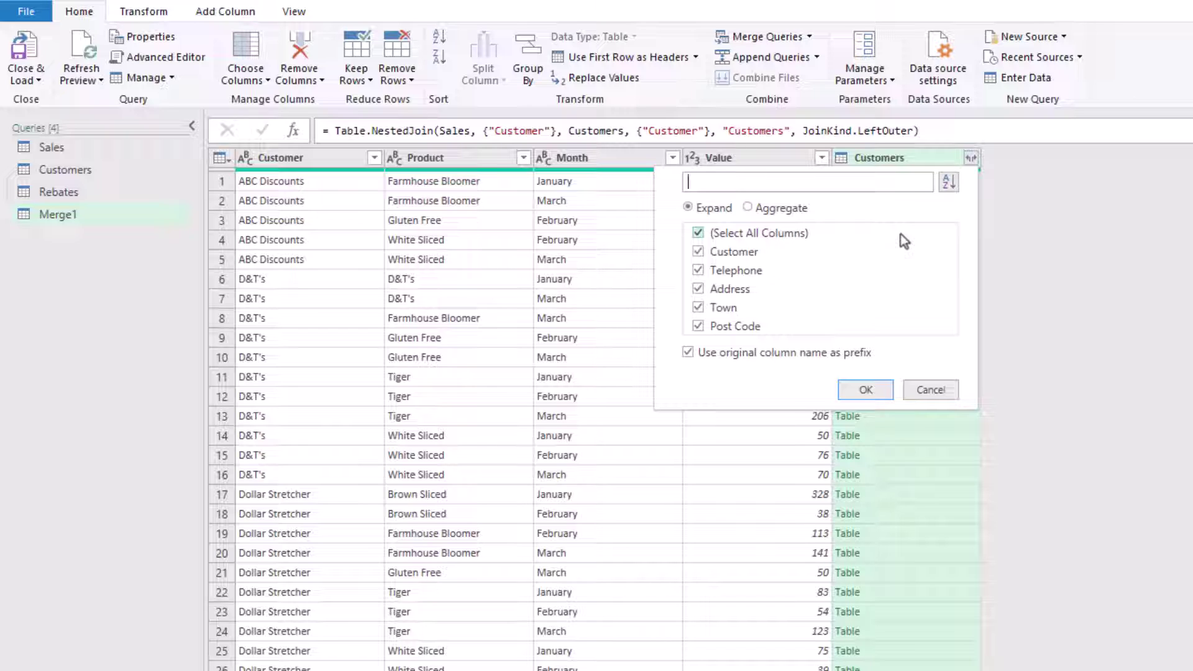
left_click(699, 234)
left_click(699, 309)
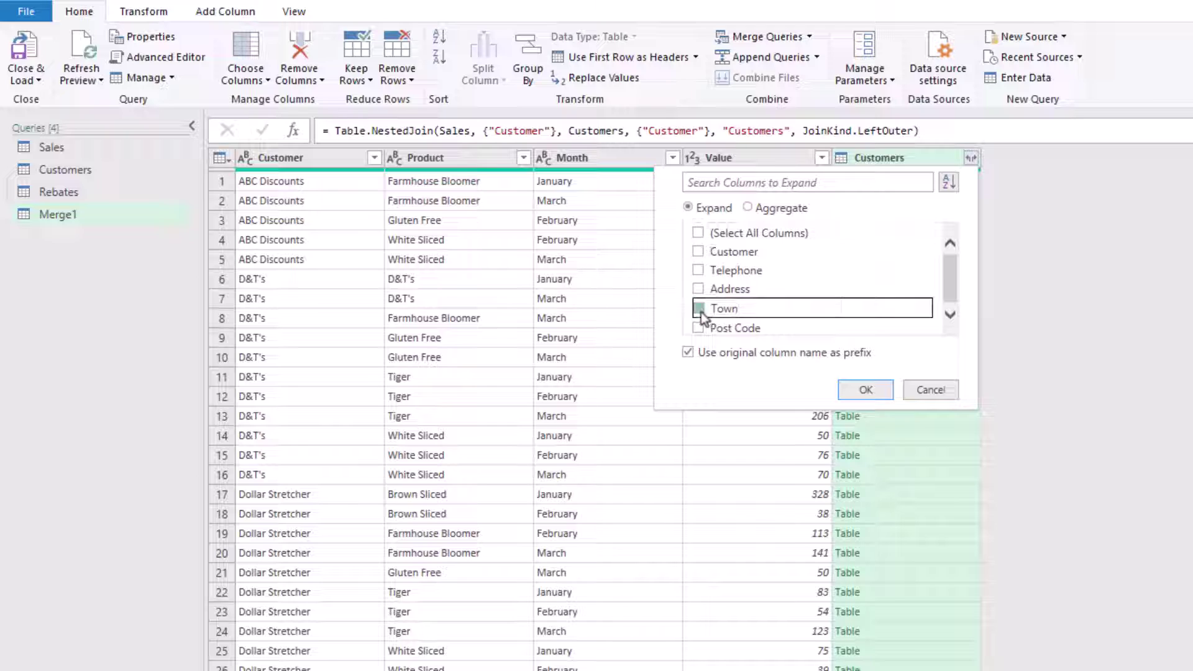
left_click(688, 353)
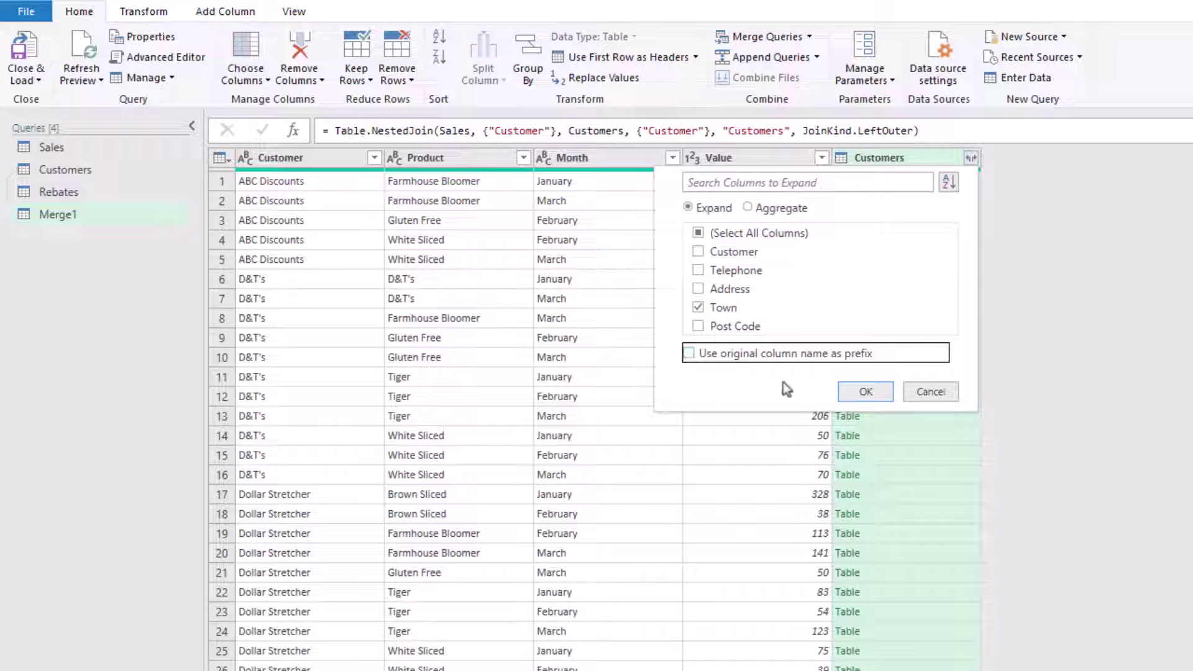
left_click(869, 391)
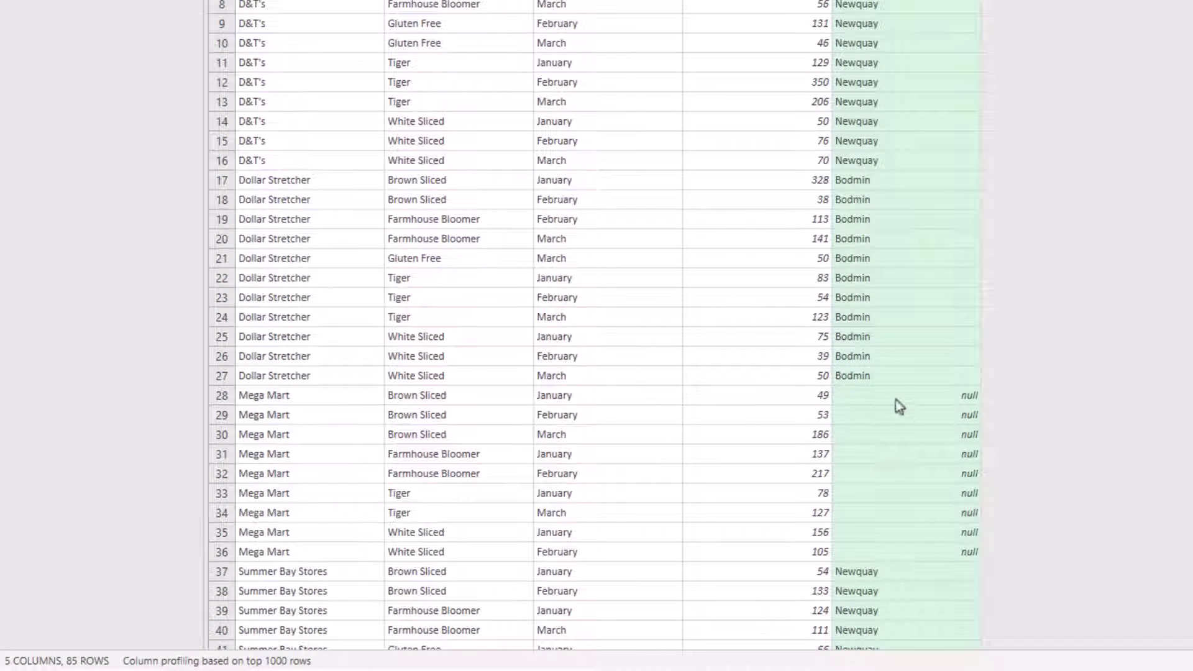
left_click(897, 401)
left_click(336, 400)
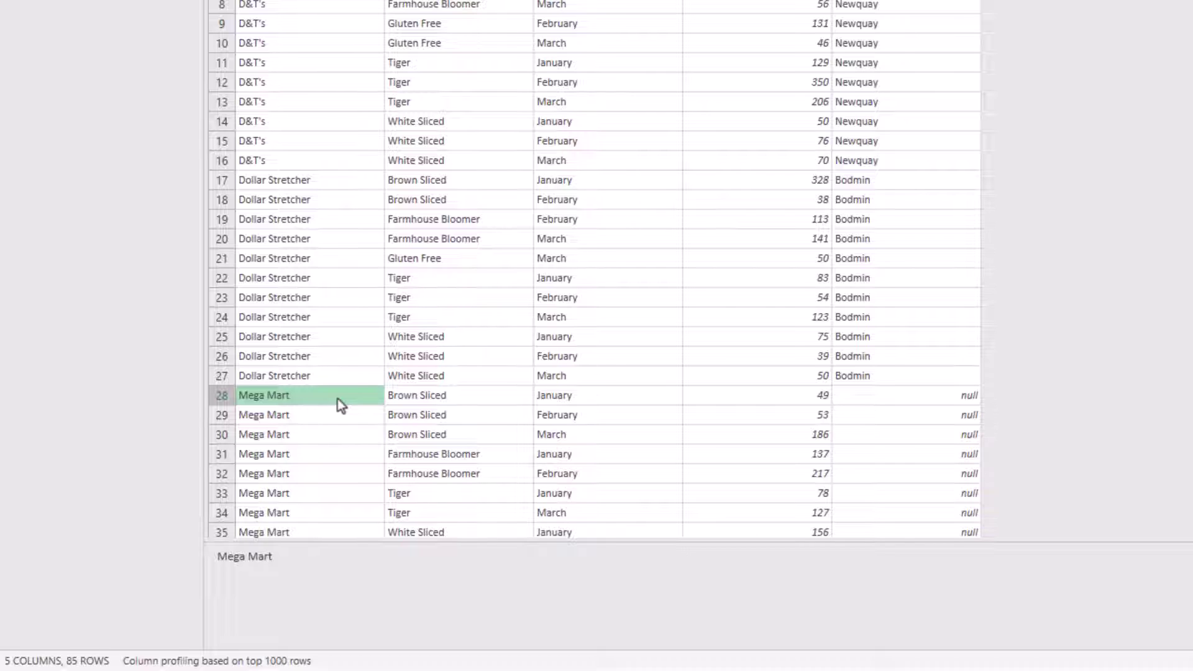
left_click(887, 401)
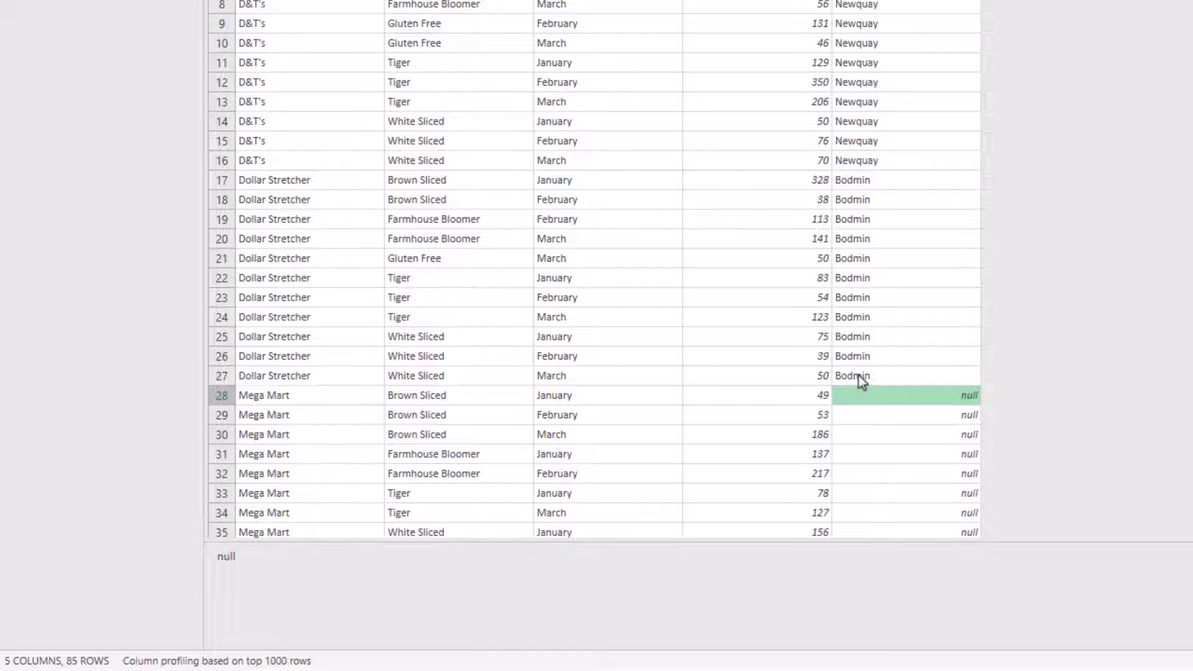
scroll(861, 375, "down", 10)
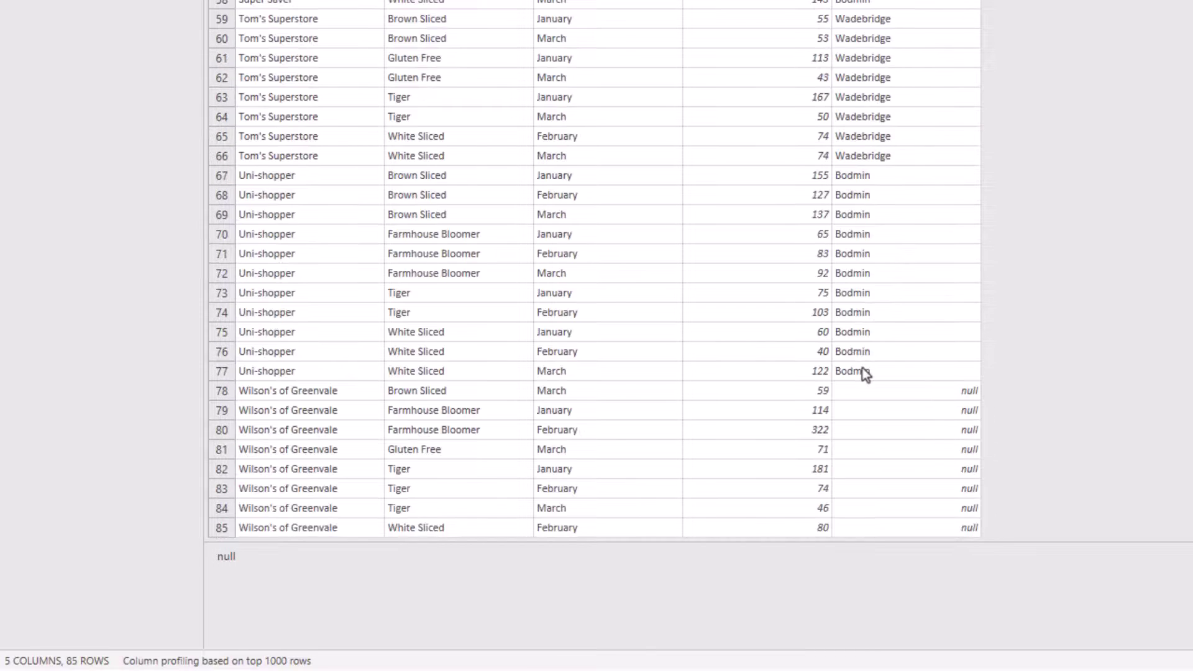
left_click(348, 396)
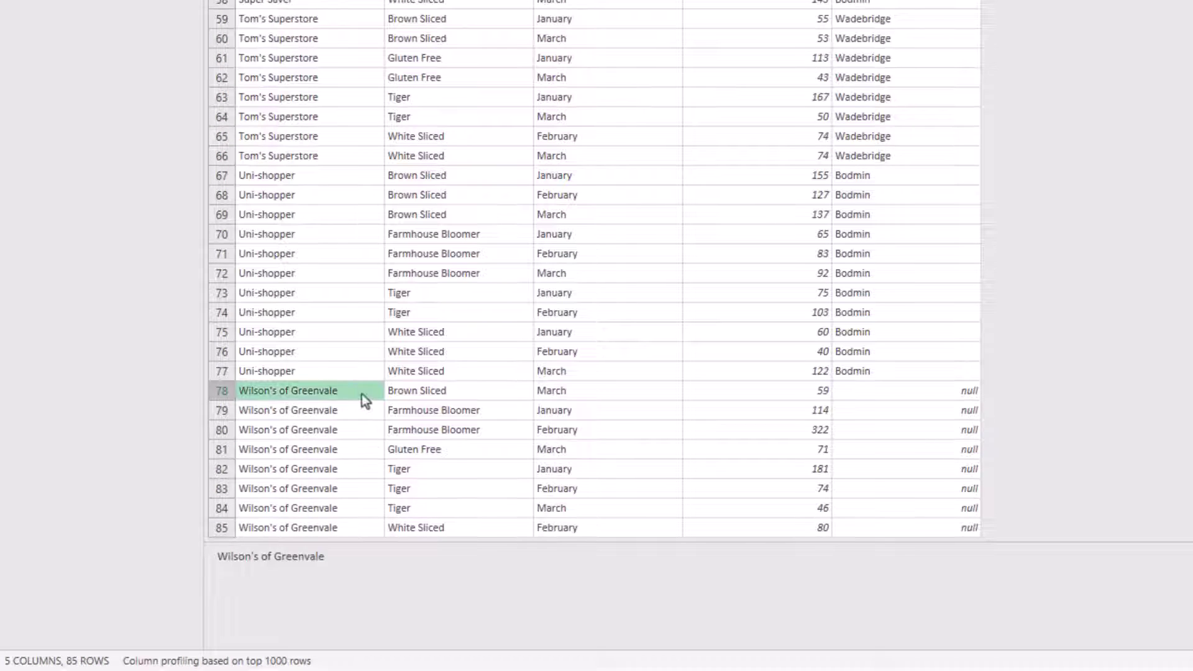
left_click(873, 391)
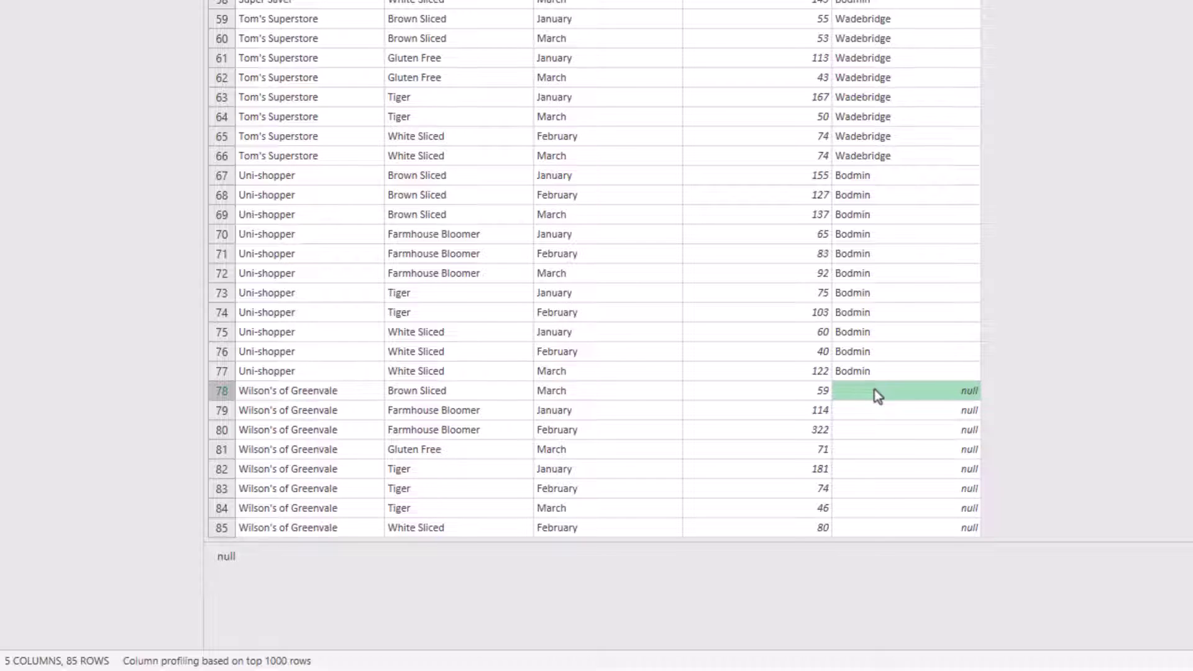
scroll(875, 389, "up", 17)
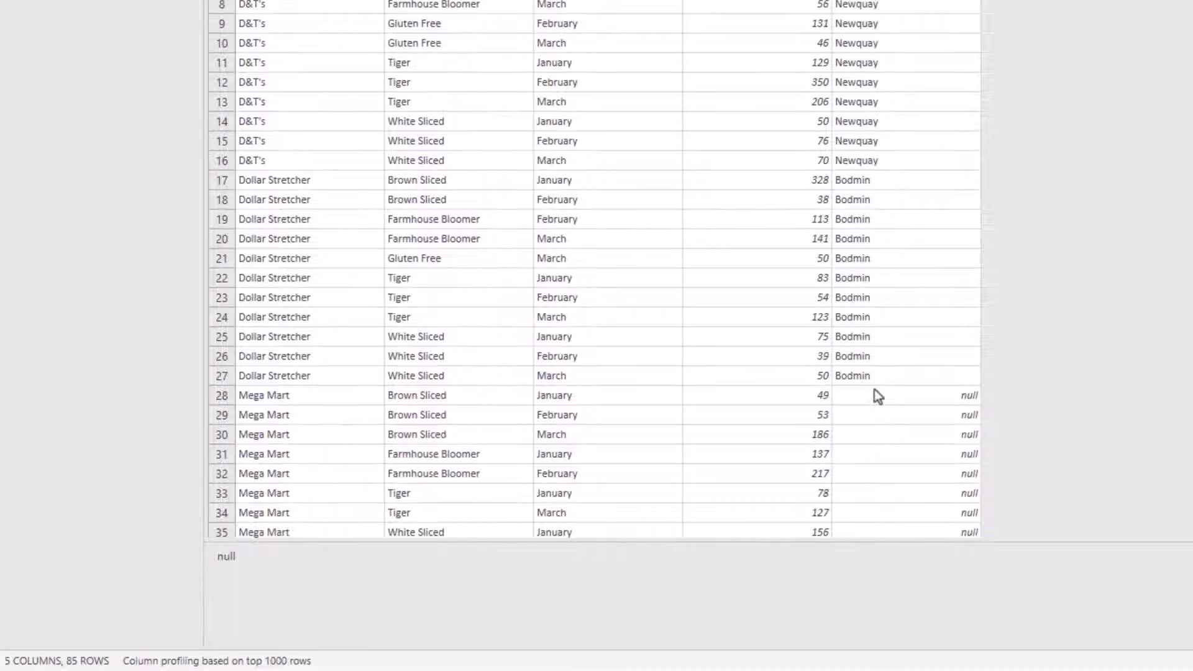
left_click(868, 39)
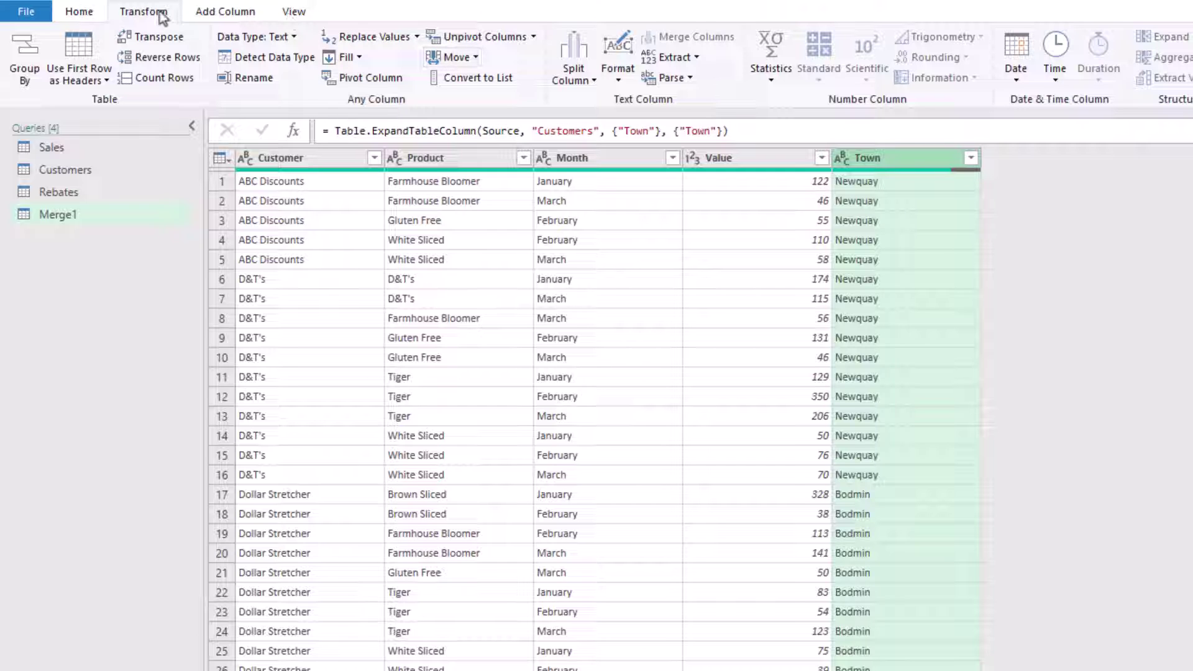
Group Merge1 by Town into a Total Value column that sums Value
left_click(19, 66)
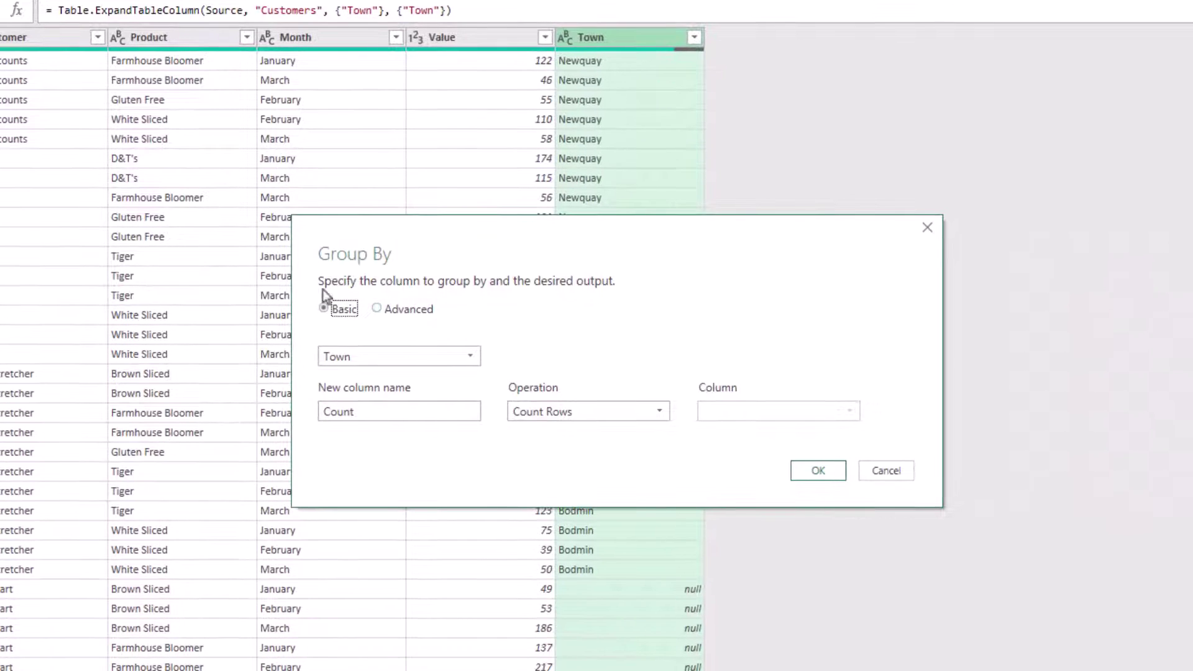
left_click_drag(395, 407, 306, 413)
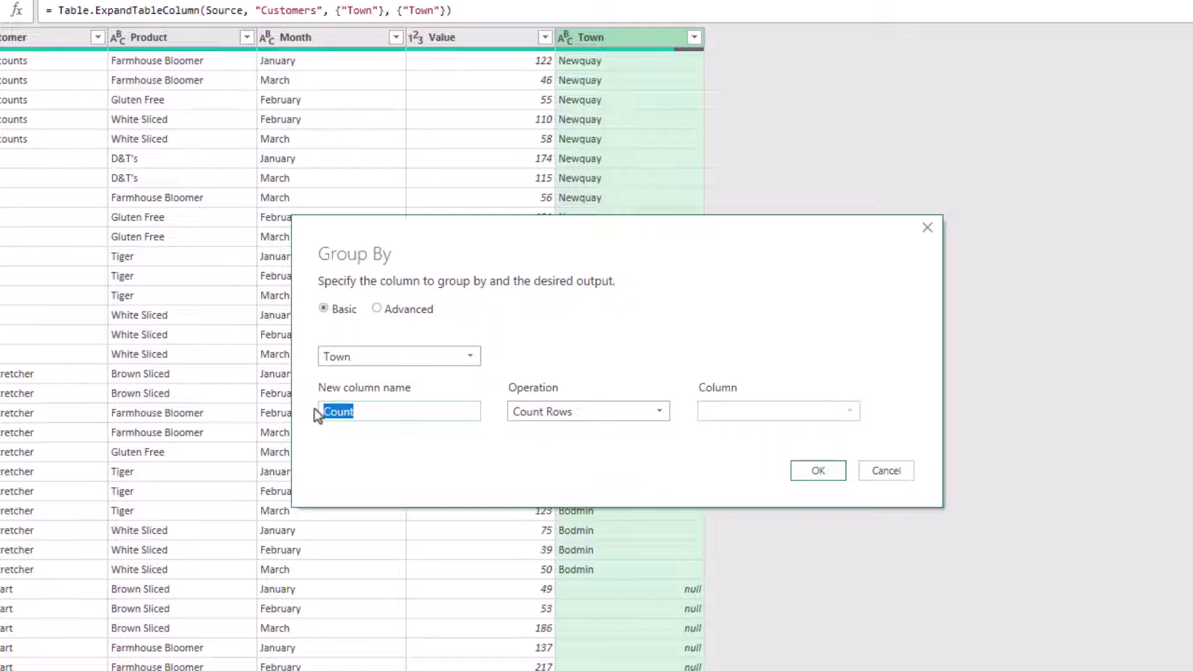
type("Total Value")
left_click(640, 413)
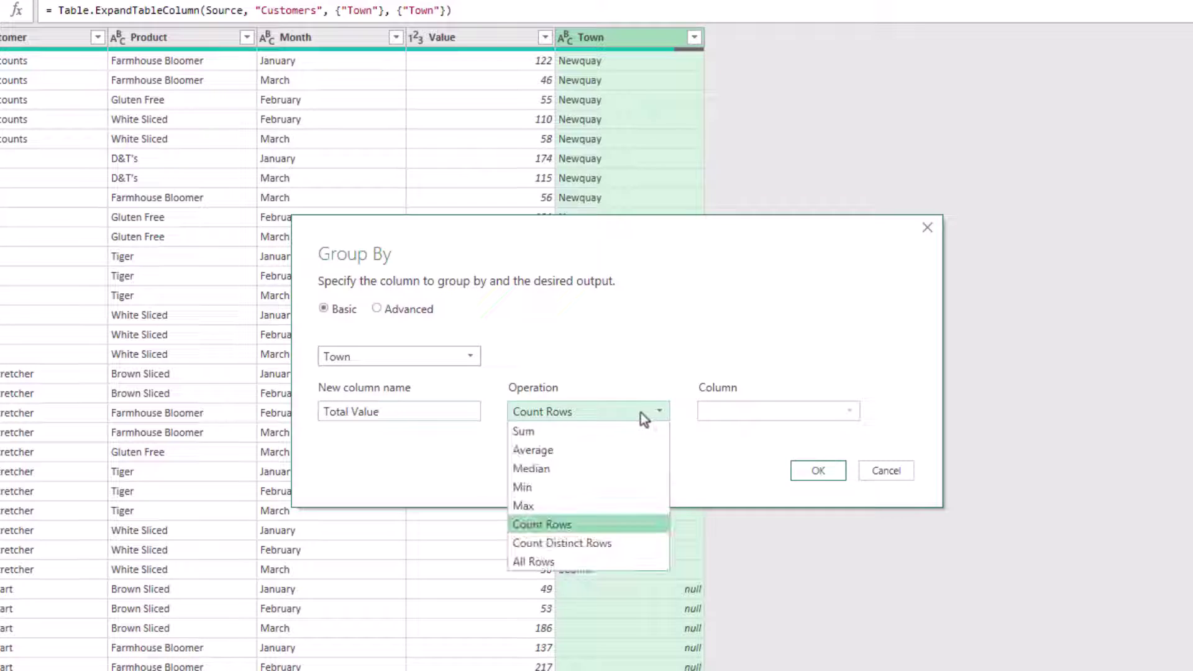
left_click(588, 434)
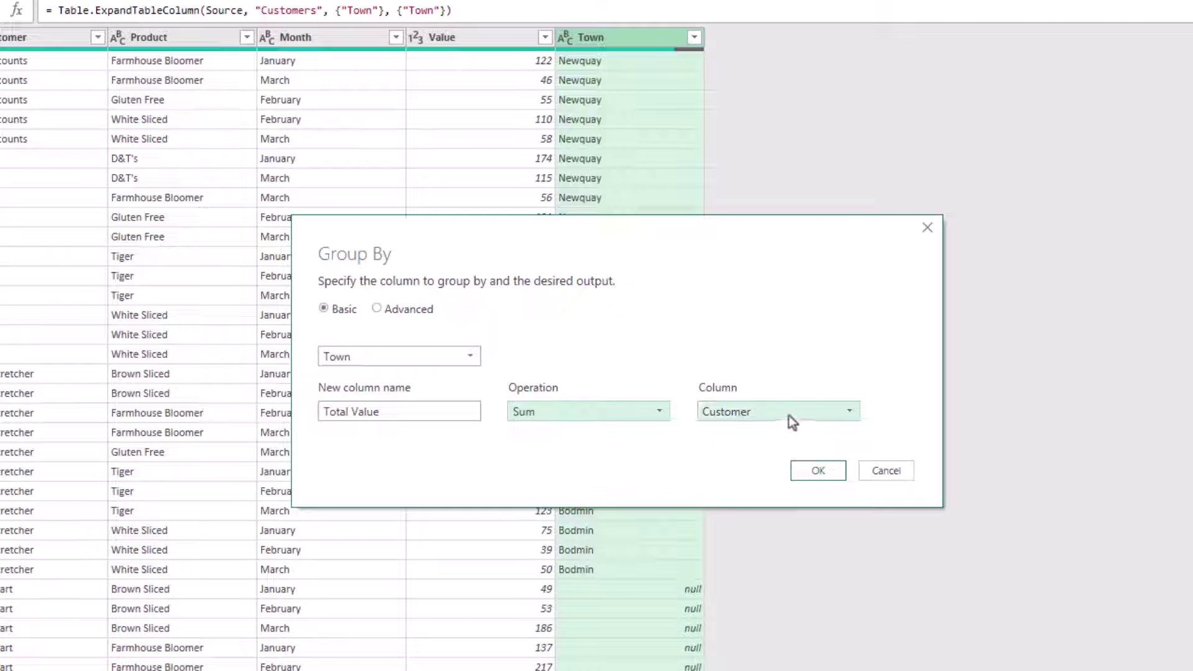
left_click(789, 416)
left_click(757, 487)
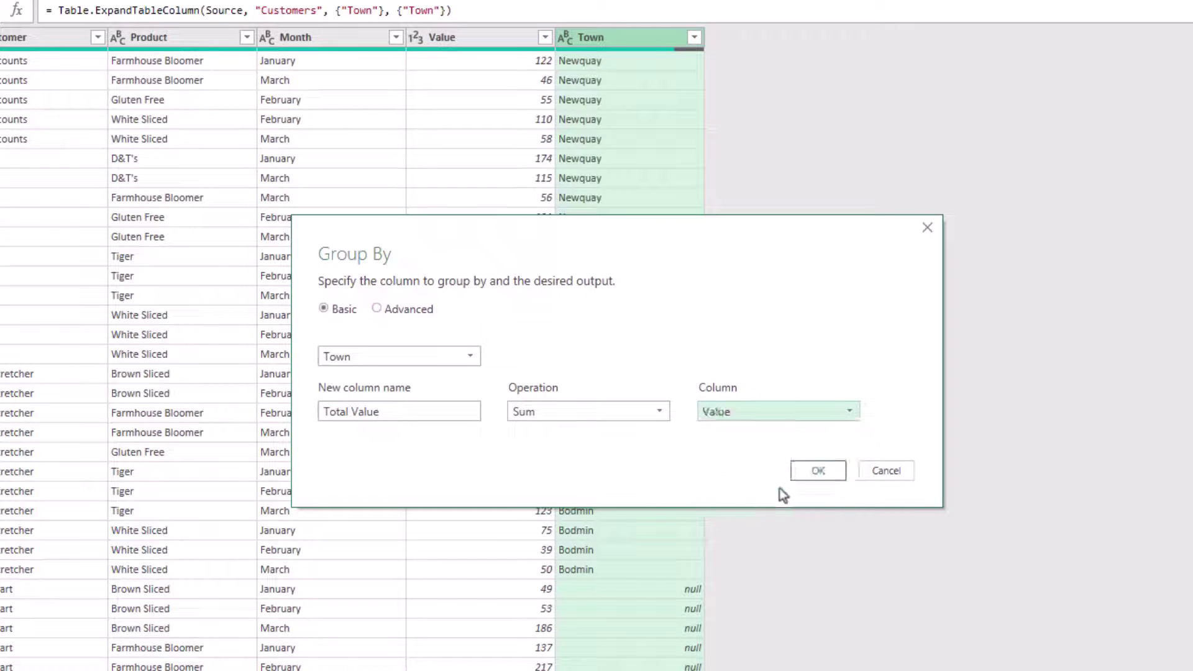
left_click(820, 470)
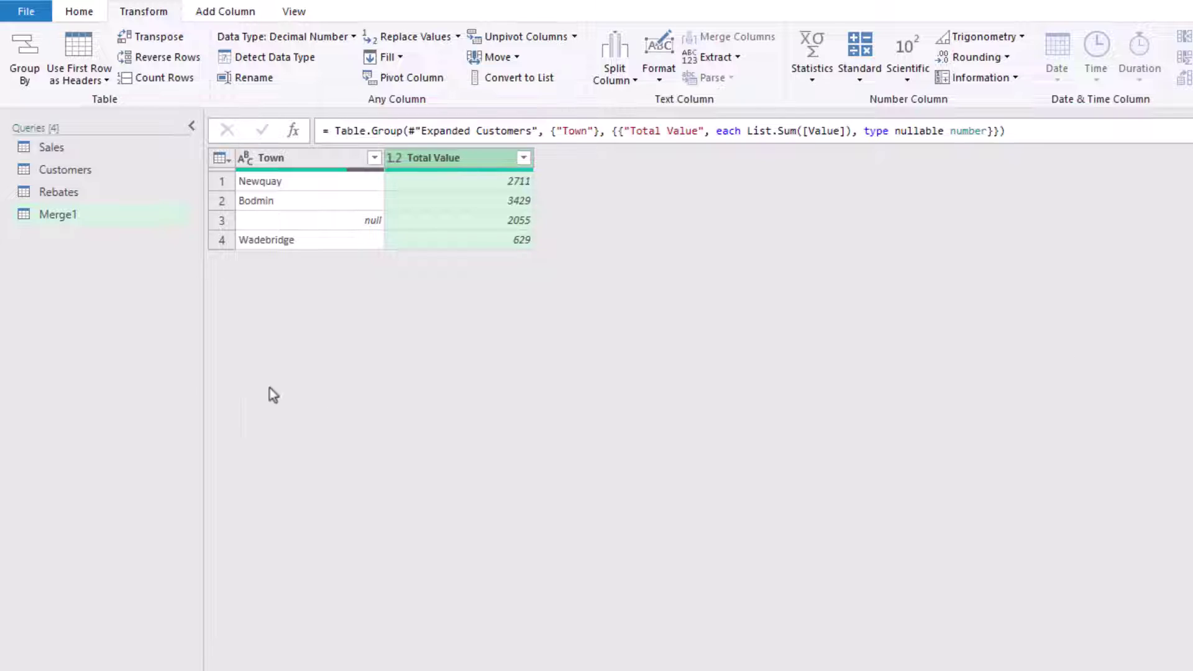
Load Merge1 as a table on a new worksheet via Close & Load To
left_click(83, 14)
left_click(35, 80)
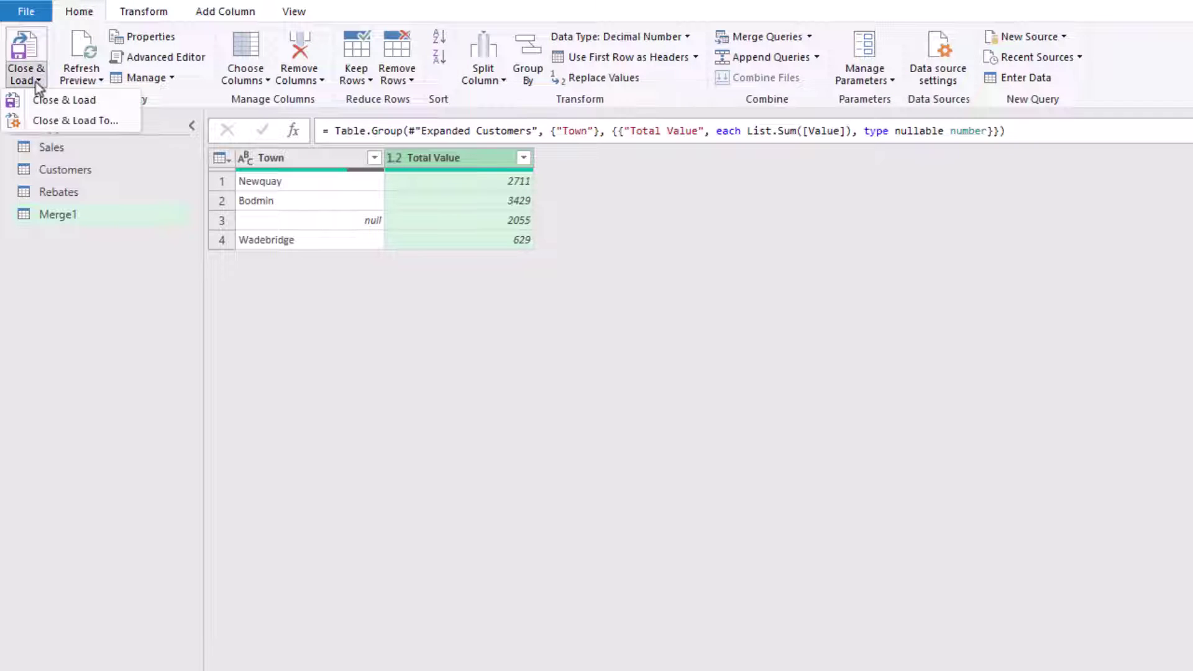
left_click(60, 120)
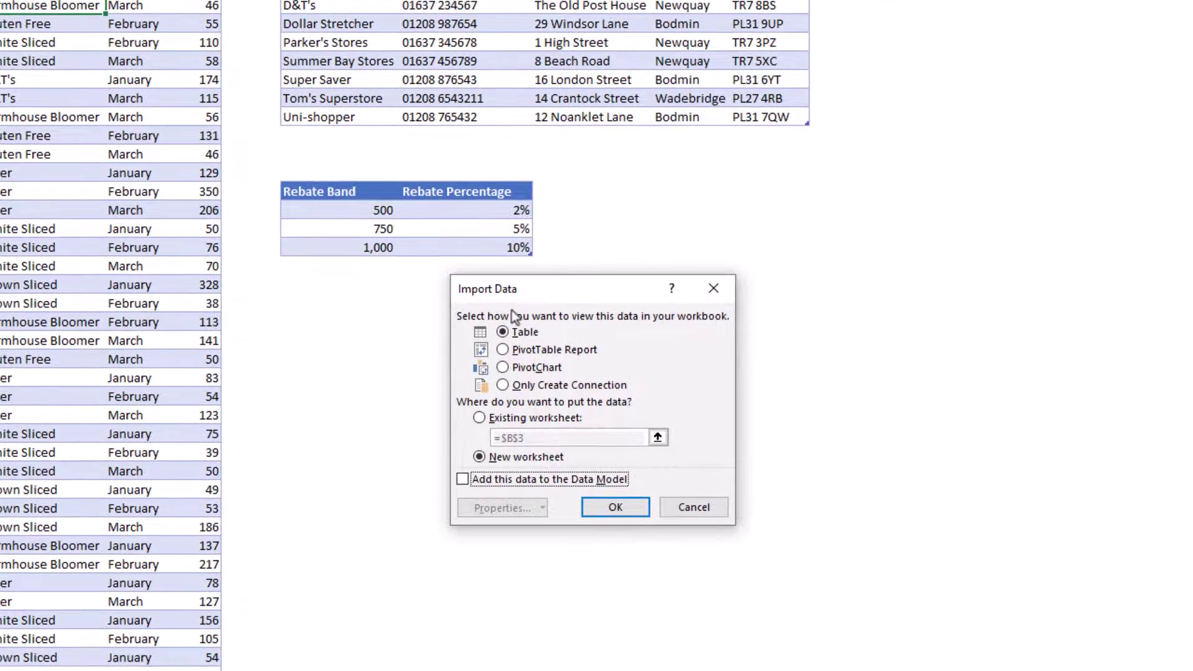
left_click(516, 423)
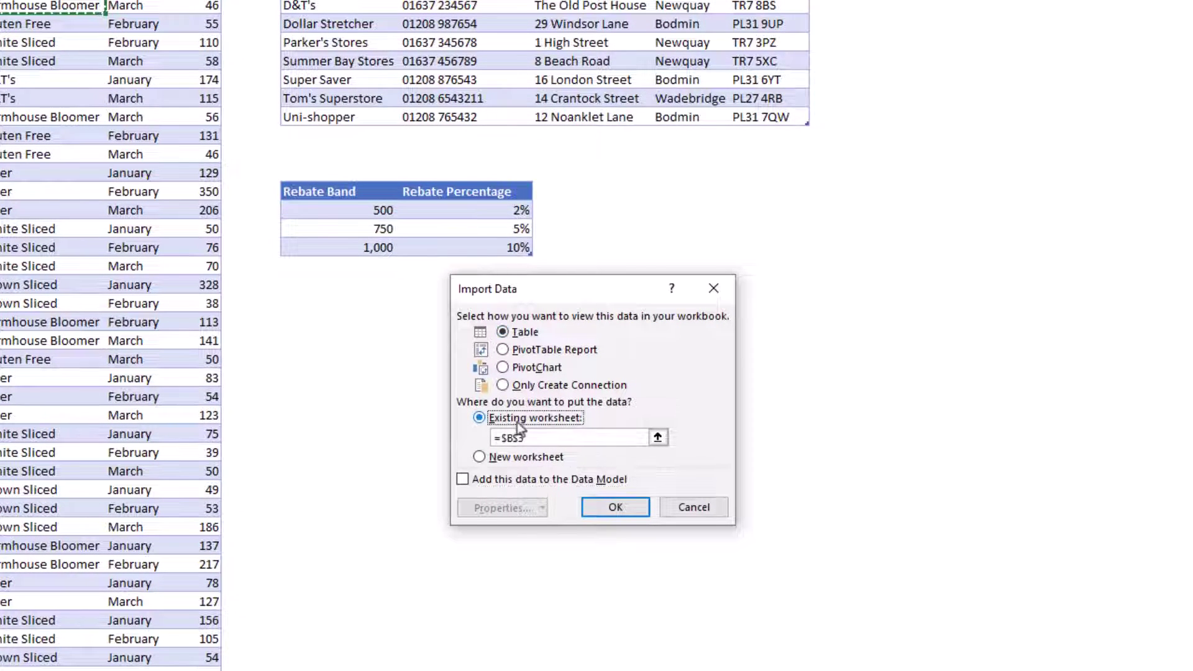
left_click(523, 461)
left_click(610, 510)
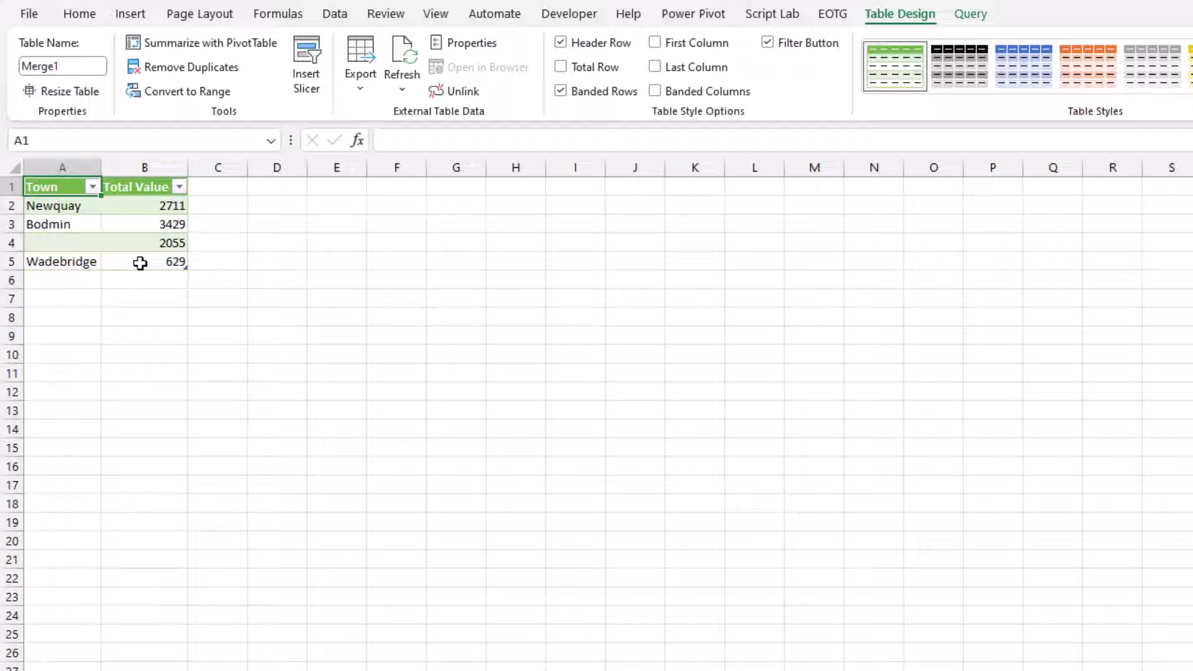
Add customer Mega Mart with town Goran Haven in row 10 of the Customers table
key("ctrl+Page_Up")
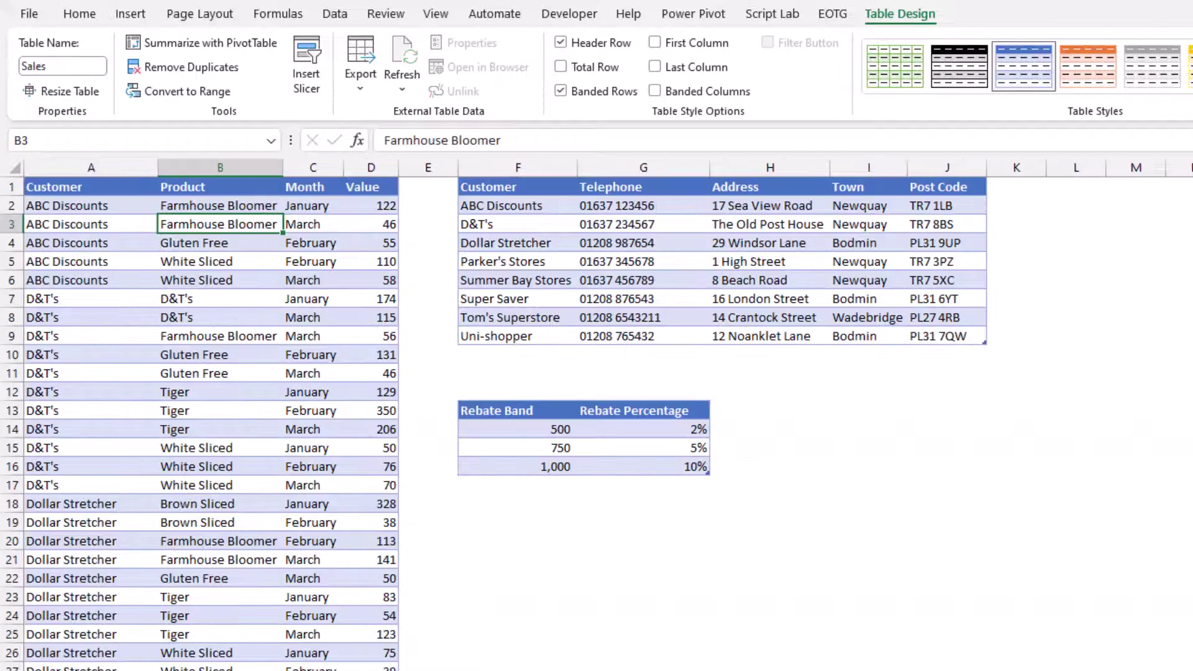
left_click(507, 358)
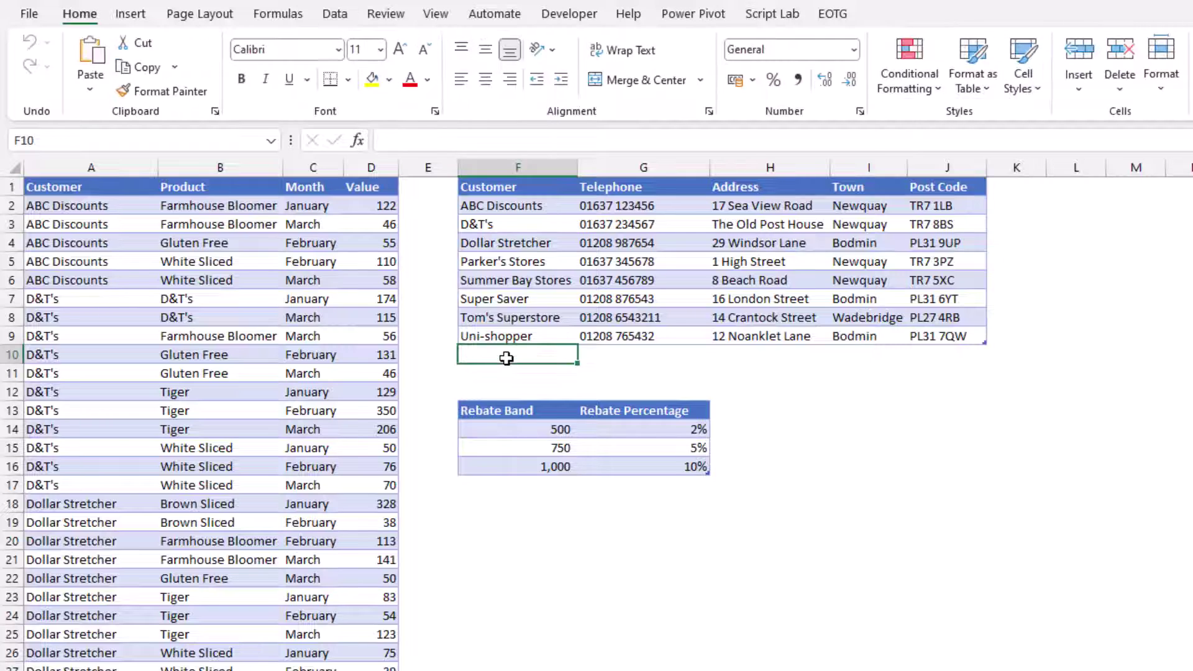
type("Meg")
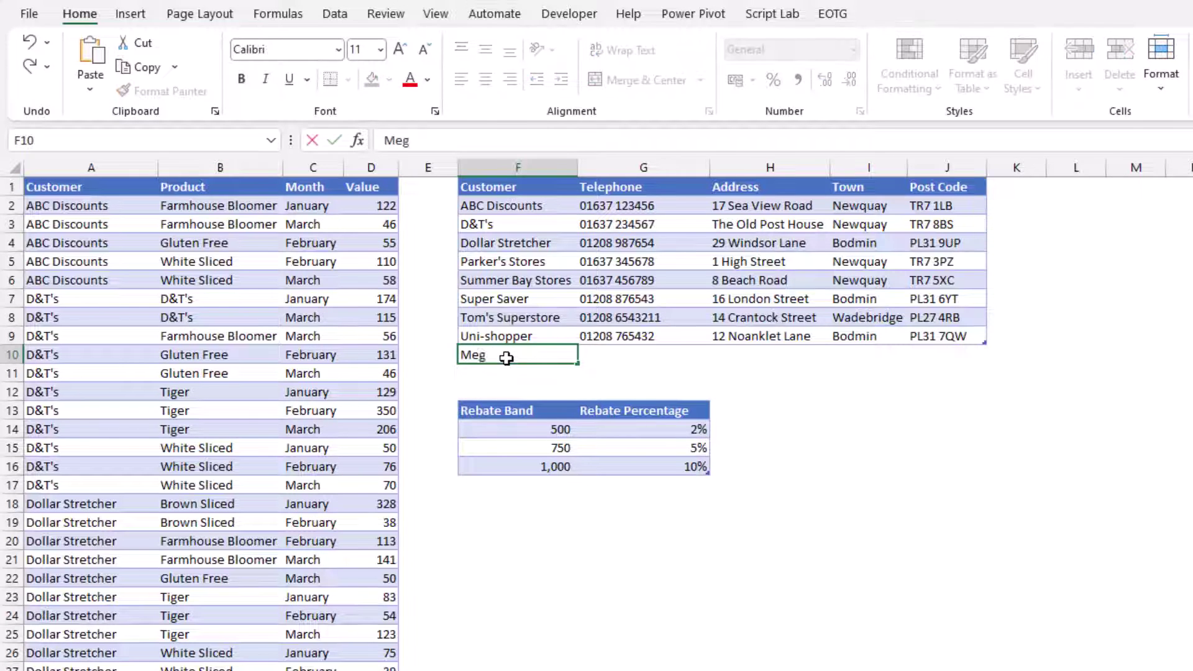
type("a Mart")
key("Tab")
key("Tab")
key("Tab")
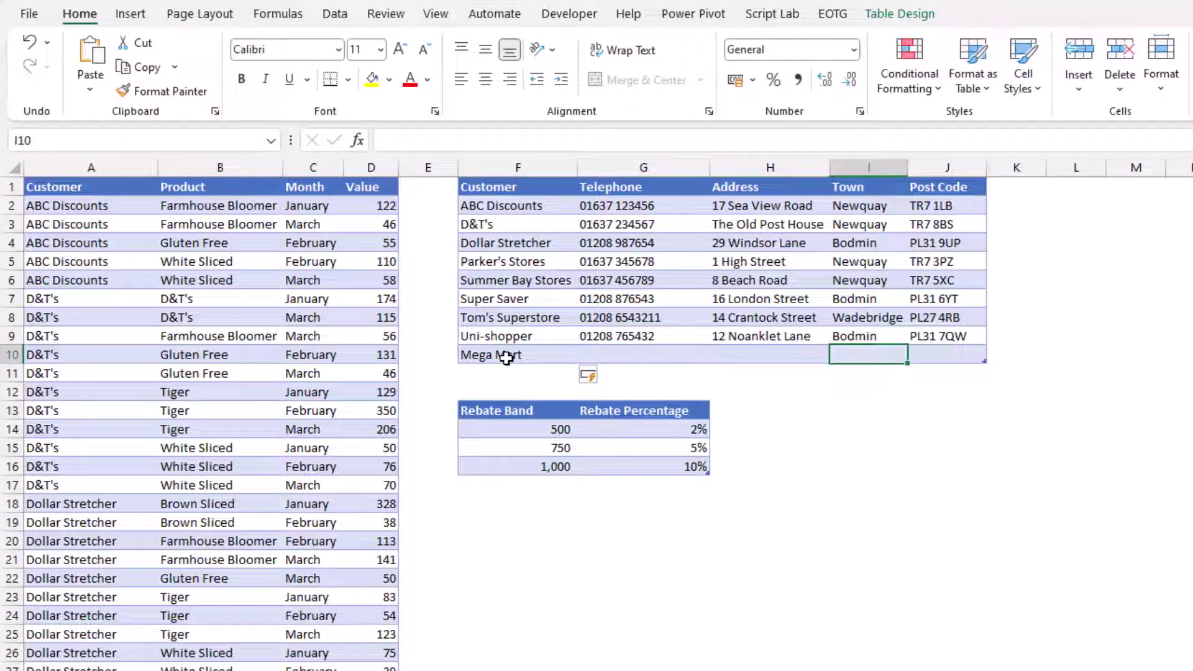
type("Goran H")
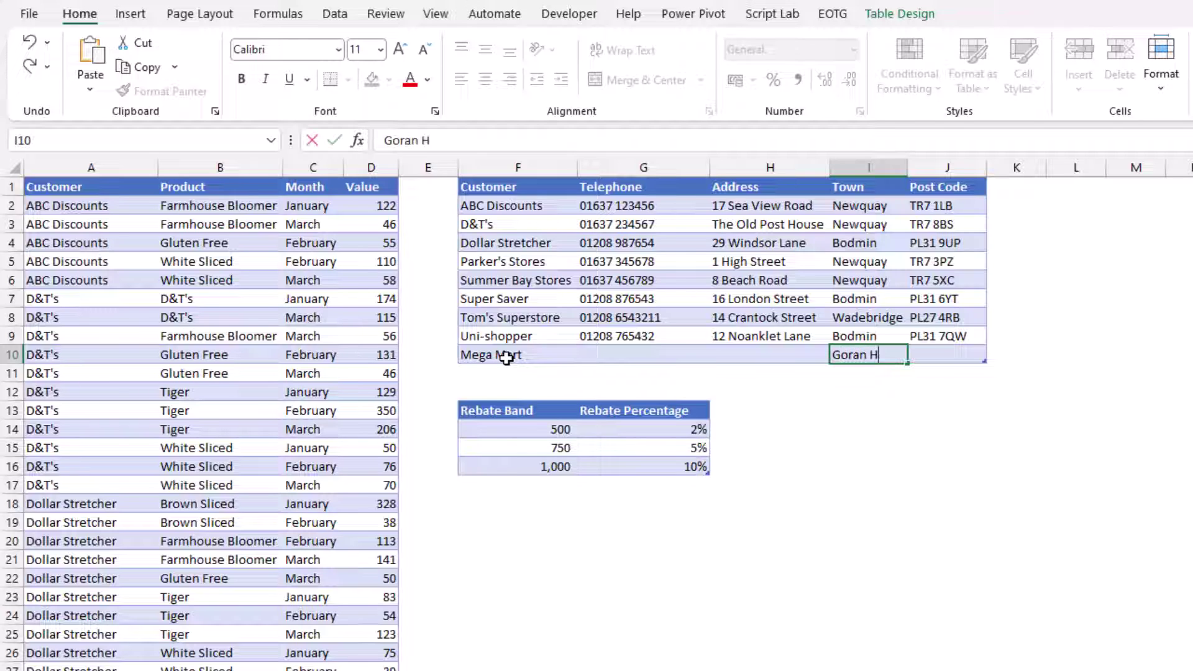
type("aven")
key("Return")
Add Wilson's of Greenvale in F11, copying Goran Haven as its town
type("Wilson's of G")
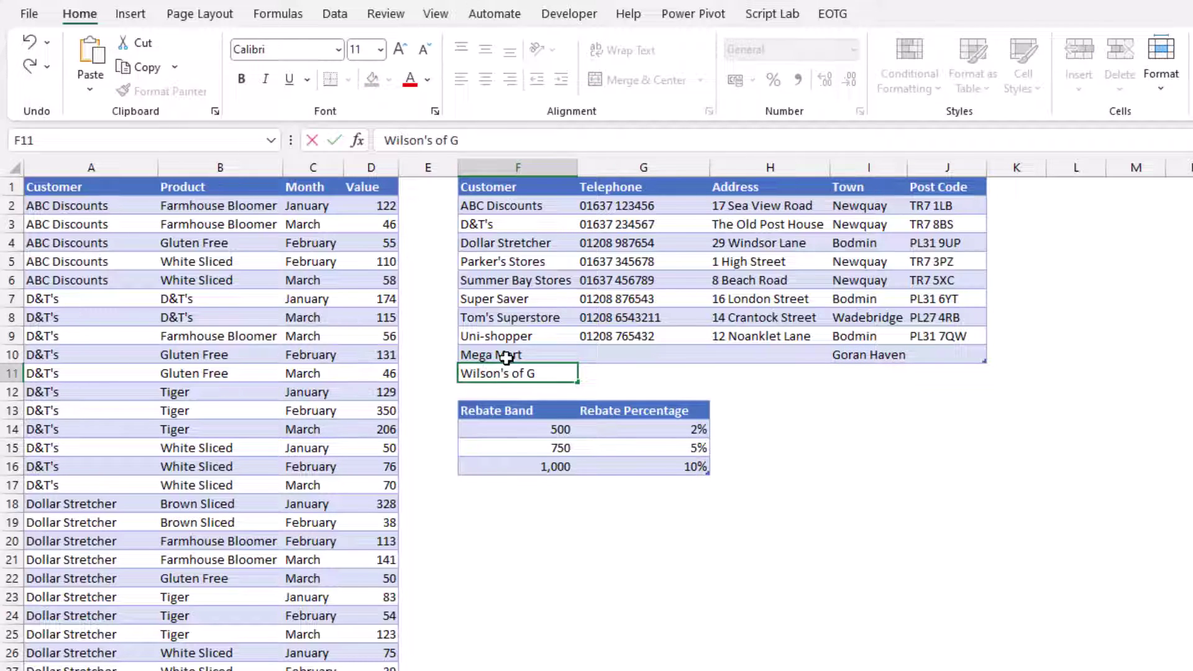
type("reenvale")
key("Tab")
key("Tab")
key("Tab")
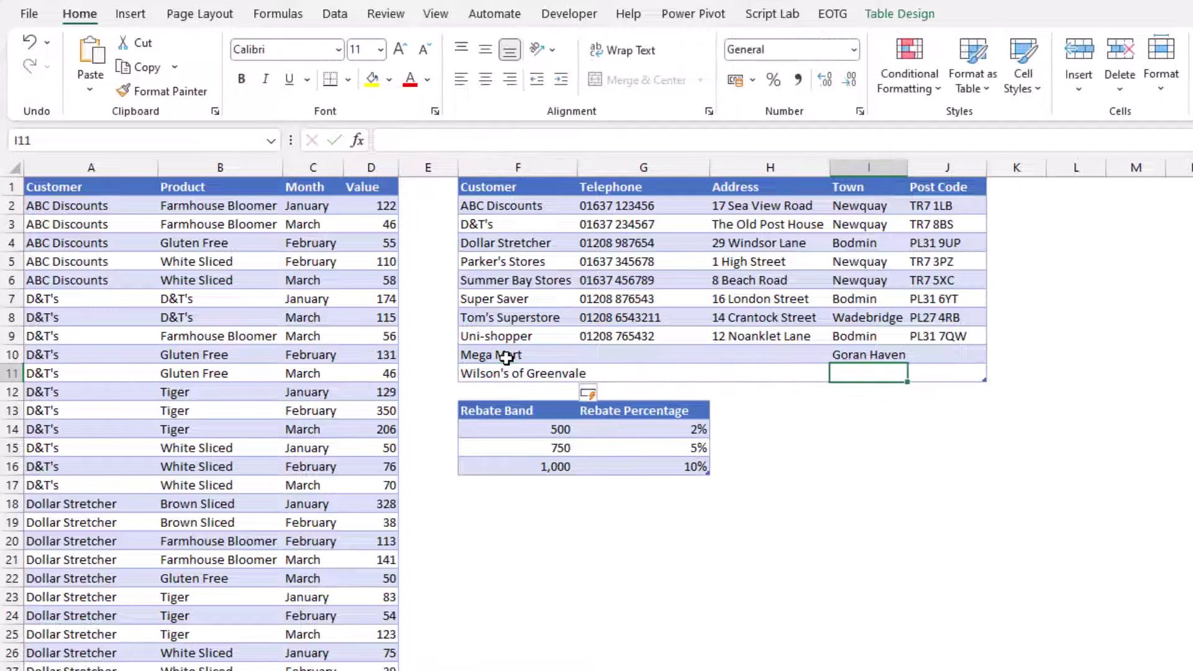
key("Up")
key("ctrl+c")
key("Down")
key("ctrl+v")
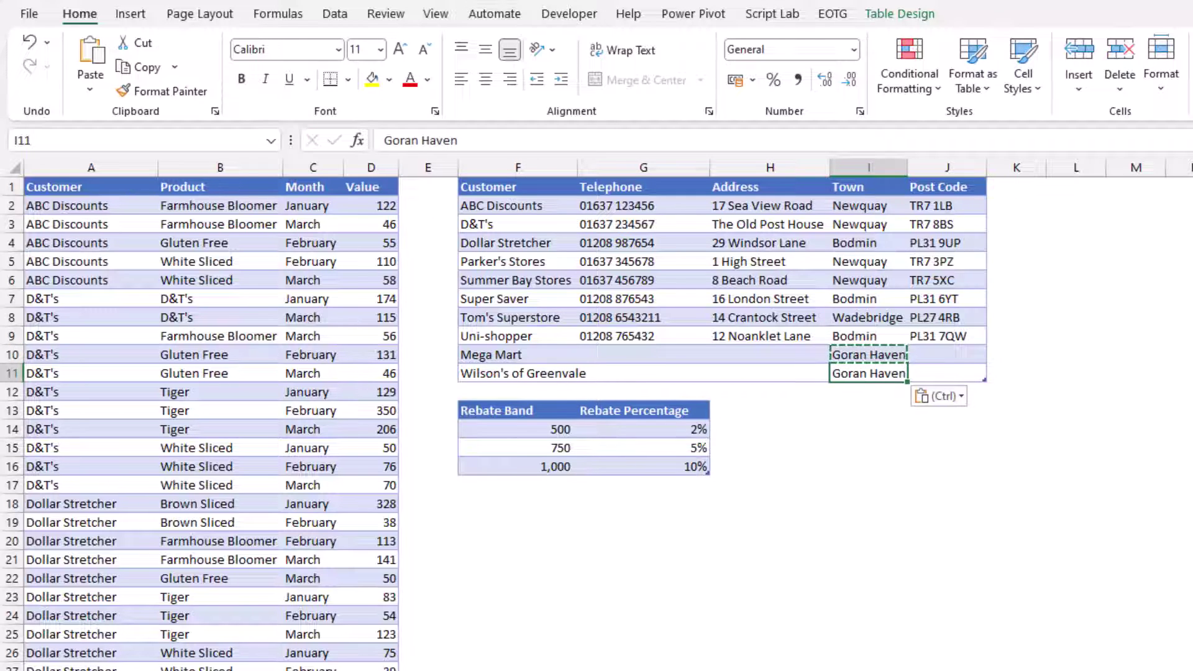
key("ctrl+Page_Down")
left_click(155, 207)
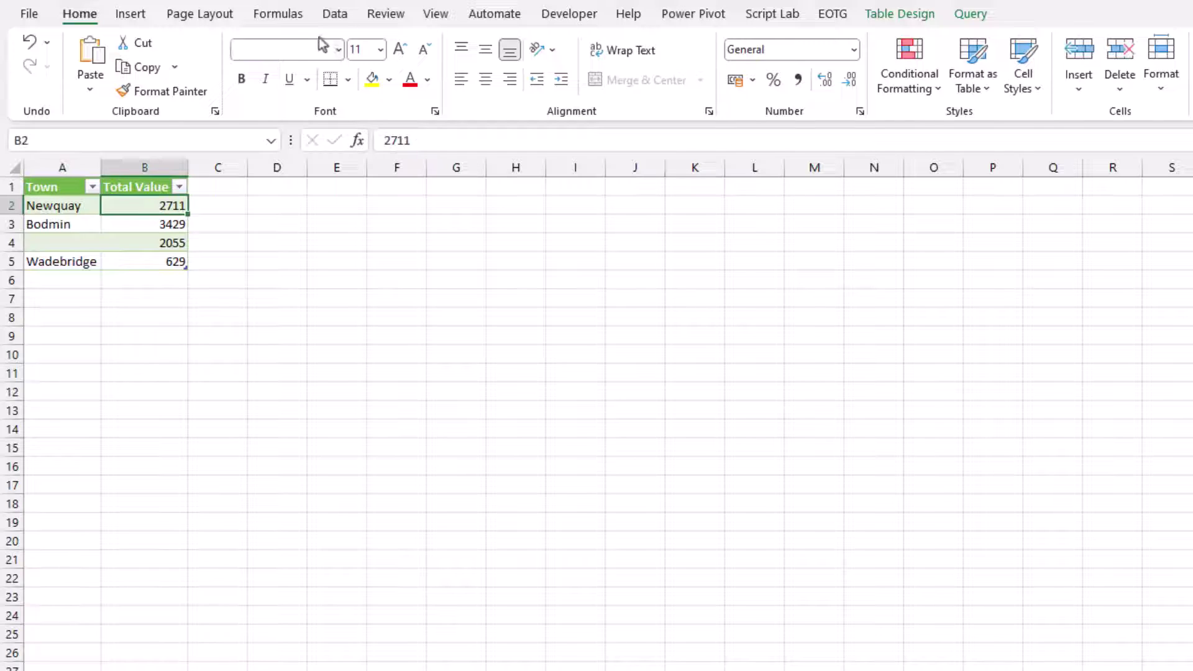
left_click(335, 15)
left_click(347, 69)
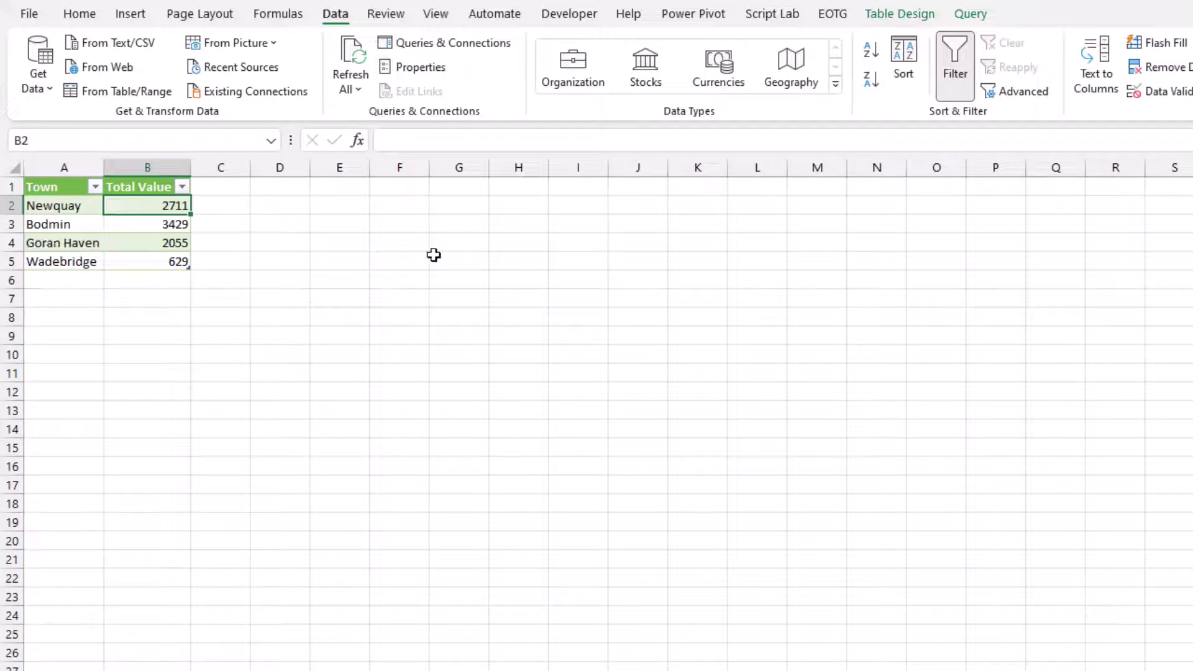
left_click_drag(104, 166, 120, 167)
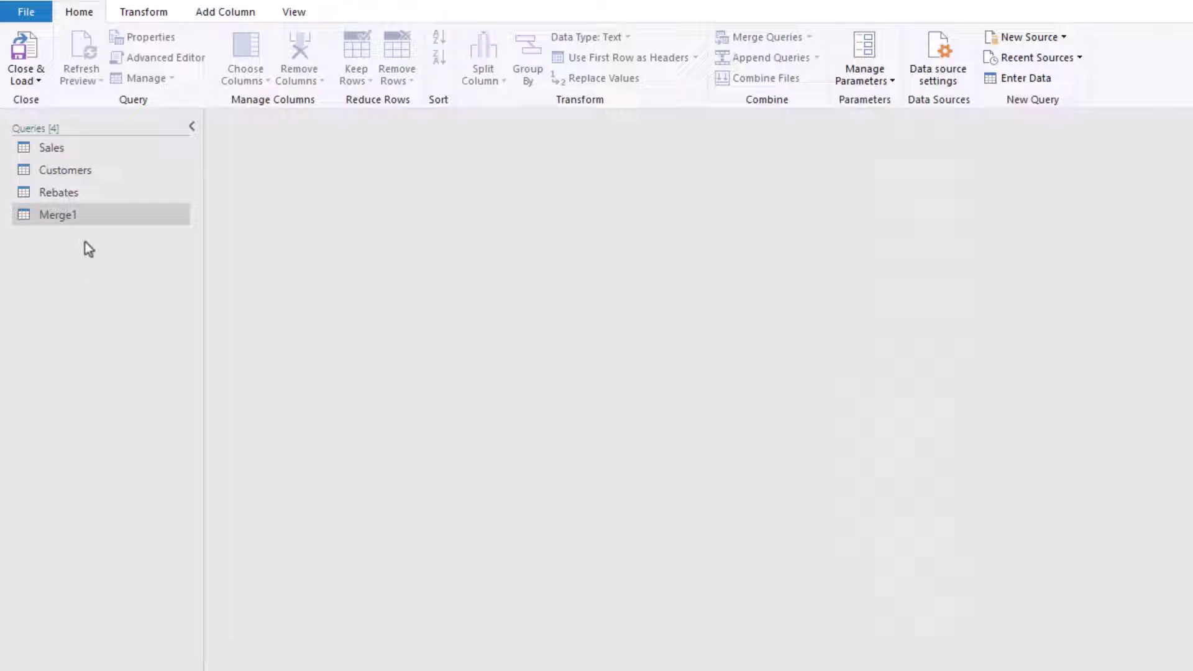
Duplicate Sales and group the copy by Customer, summing Value into Total Sales
right_click(67, 152)
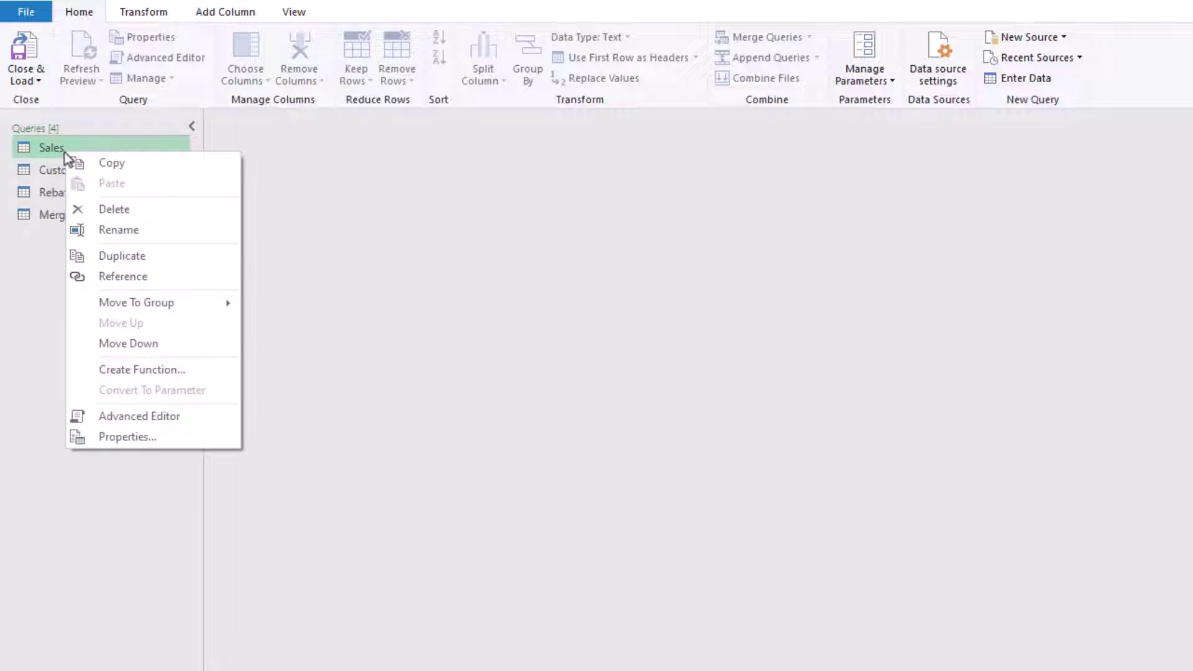
left_click(134, 260)
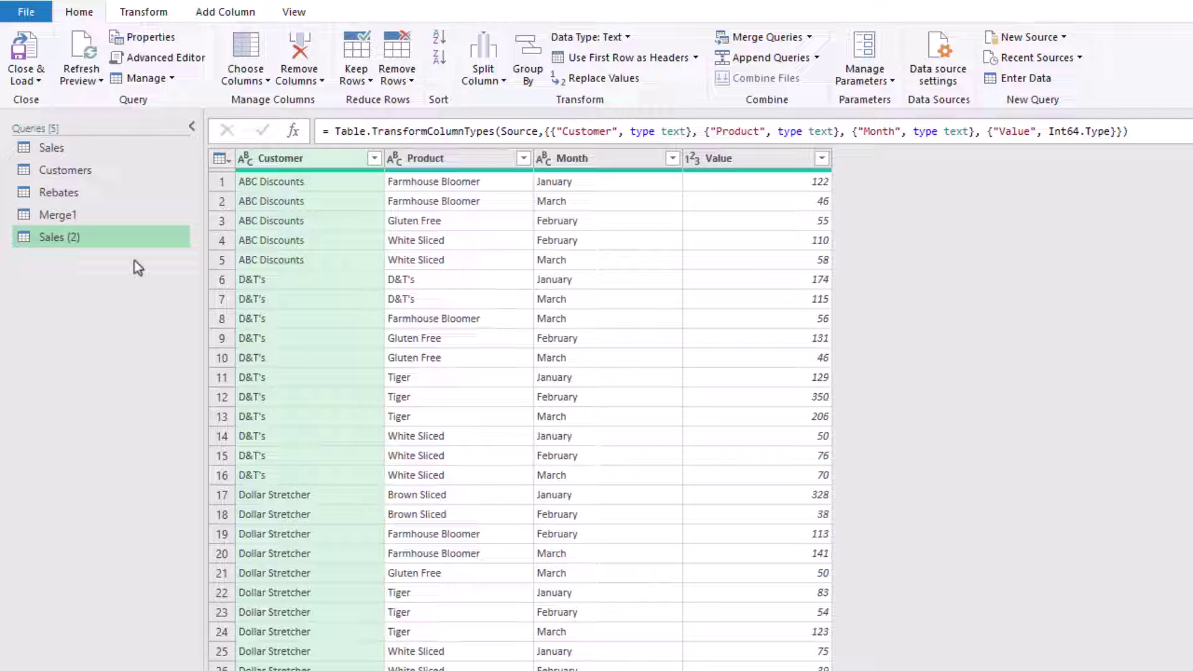
left_click(311, 166)
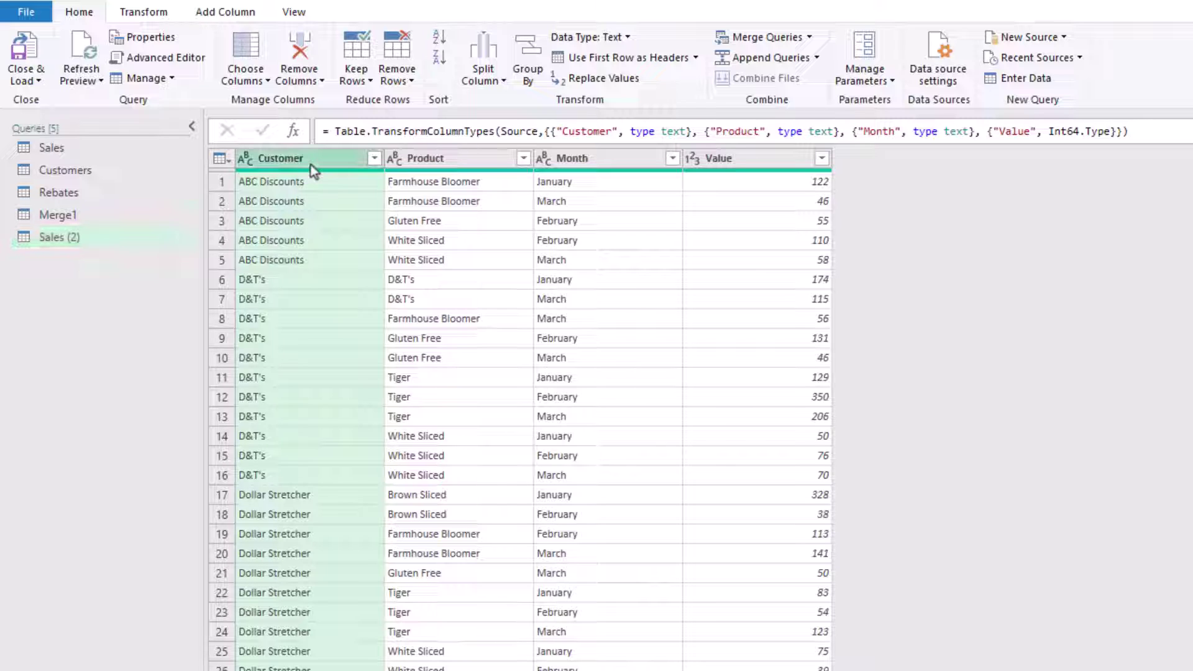
left_click(144, 13)
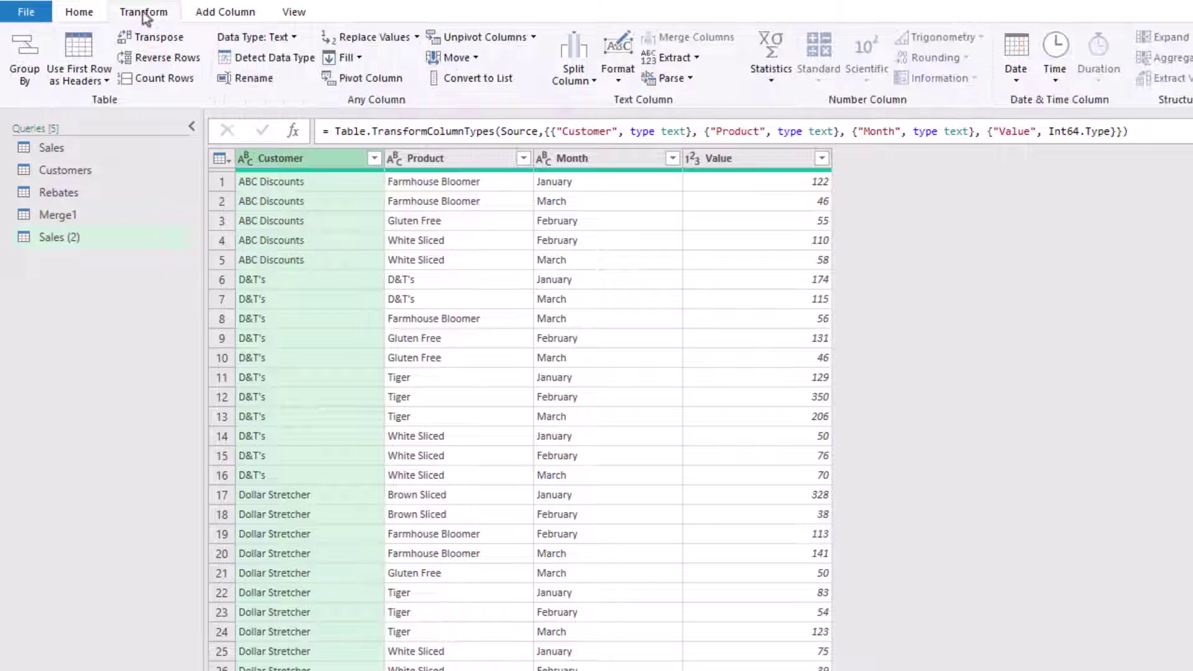
left_click(25, 57)
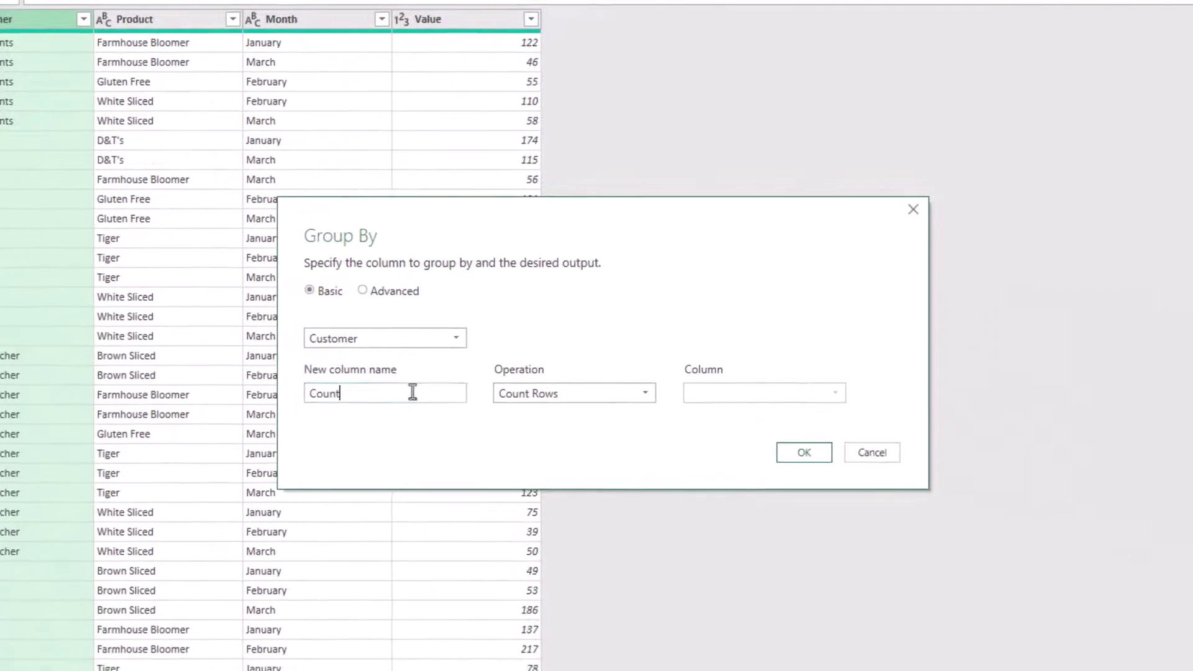
left_click_drag(700, 533, 587, 534)
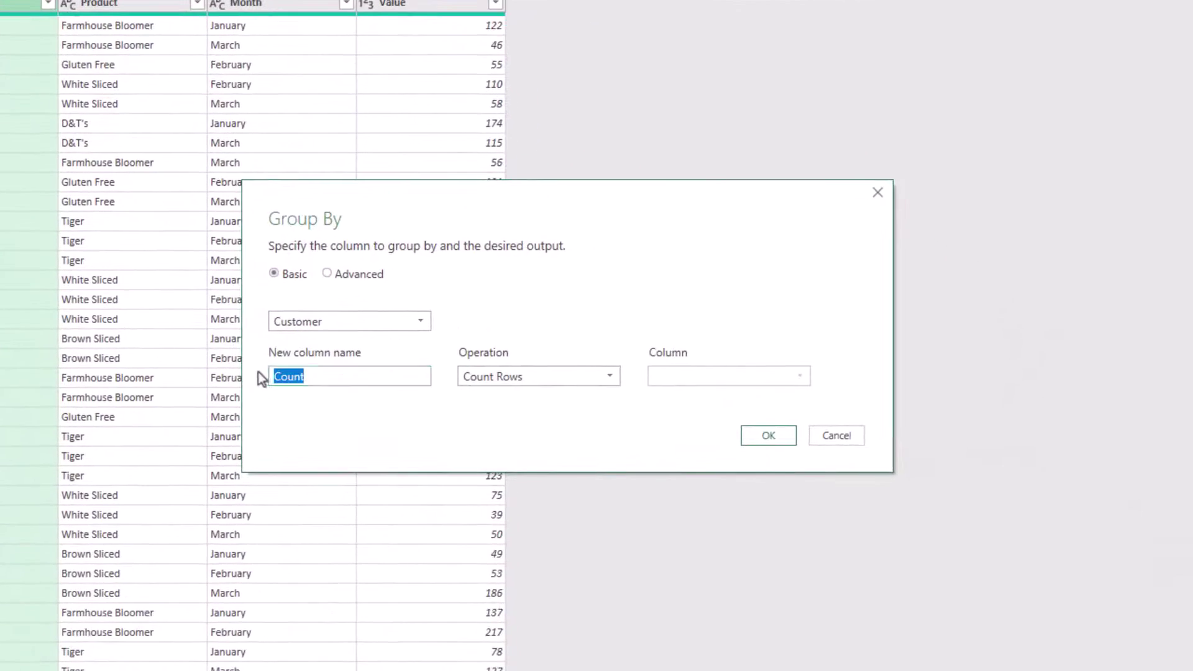
type("Total ")
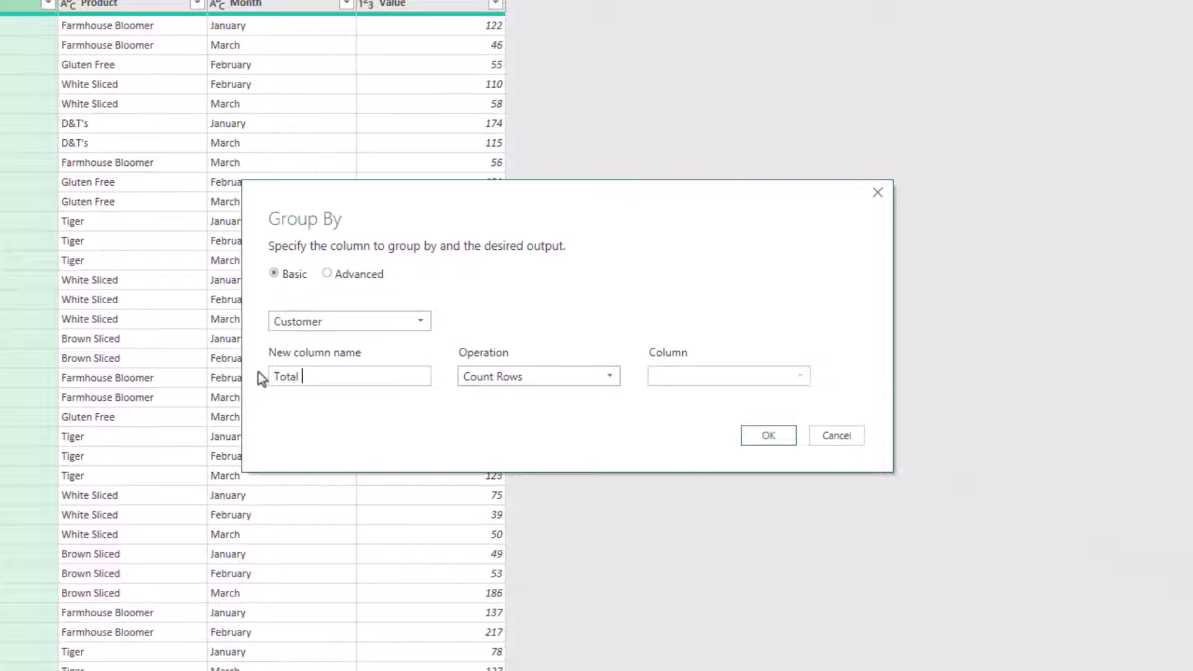
type("Sales")
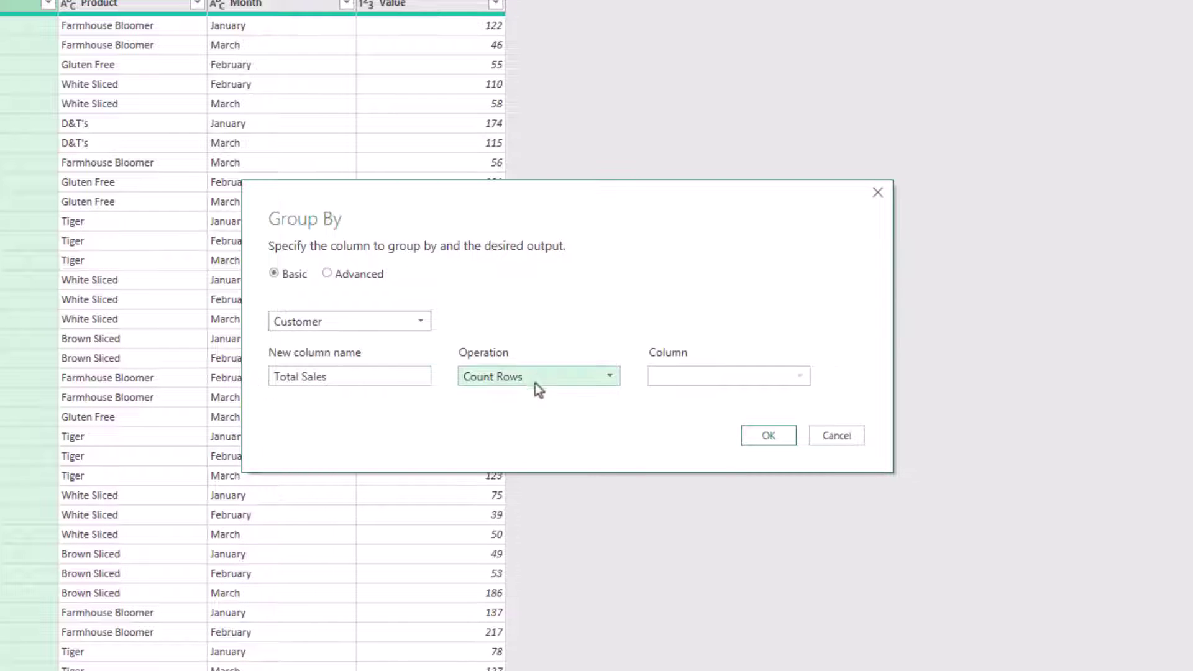
left_click(535, 383)
left_click(498, 396)
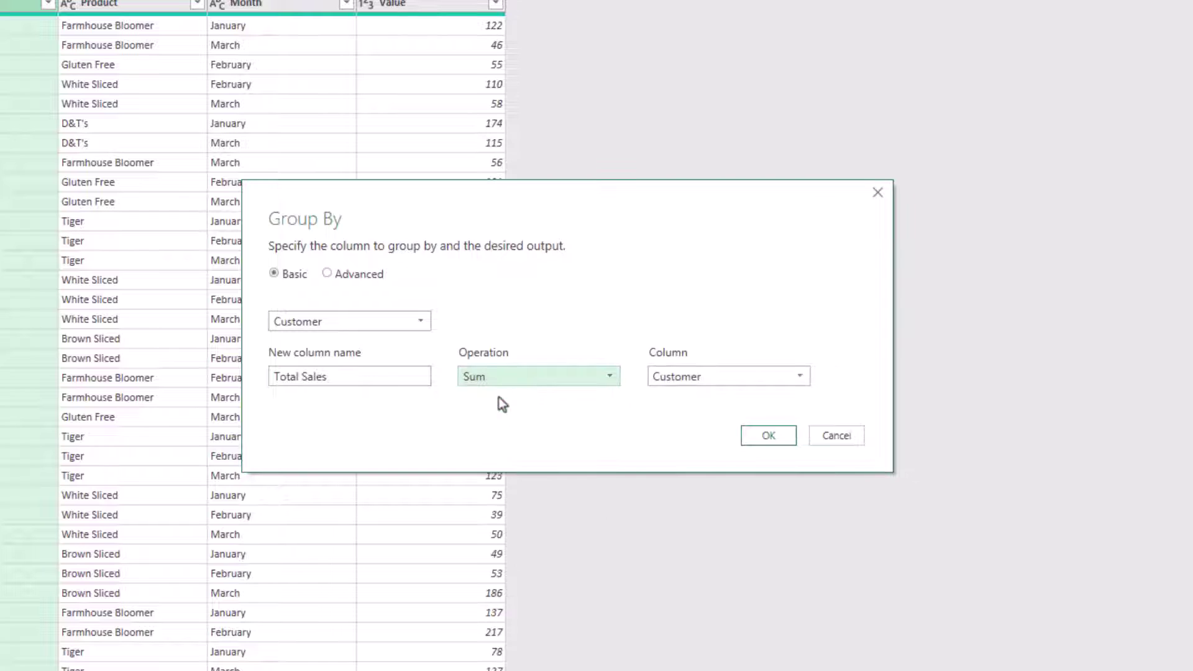
left_click(704, 376)
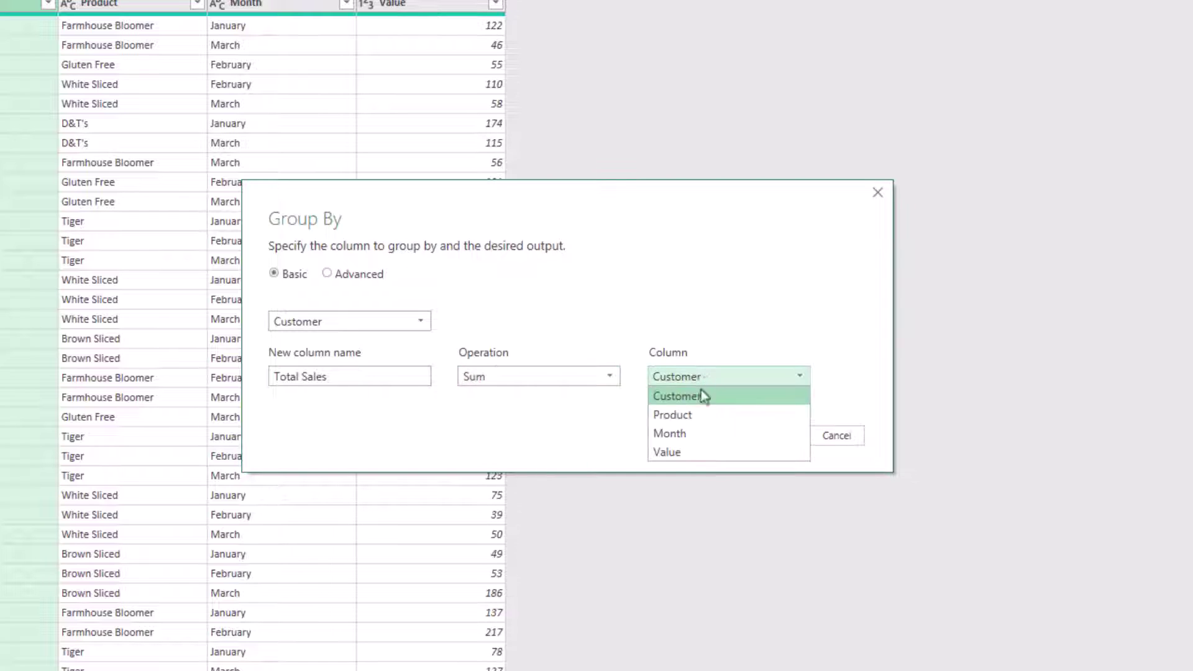
left_click(692, 459)
left_click(767, 437)
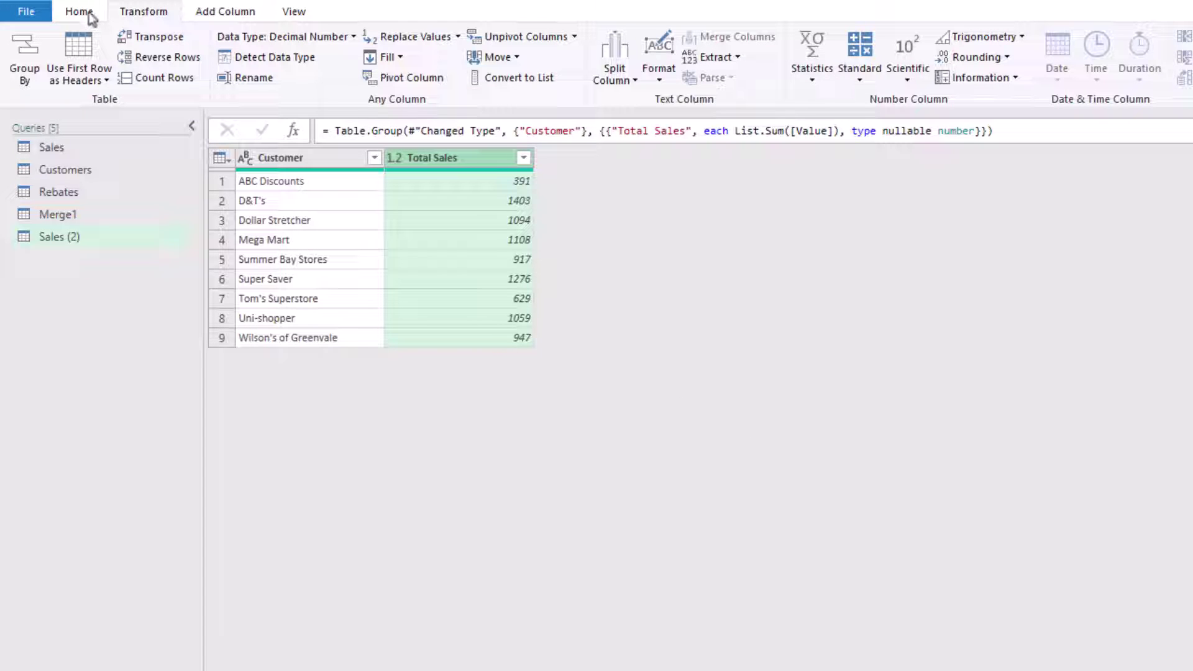
Full-outer merge Sales (2) with Rebates, matching Total Sales to Rebate Band
left_click(79, 12)
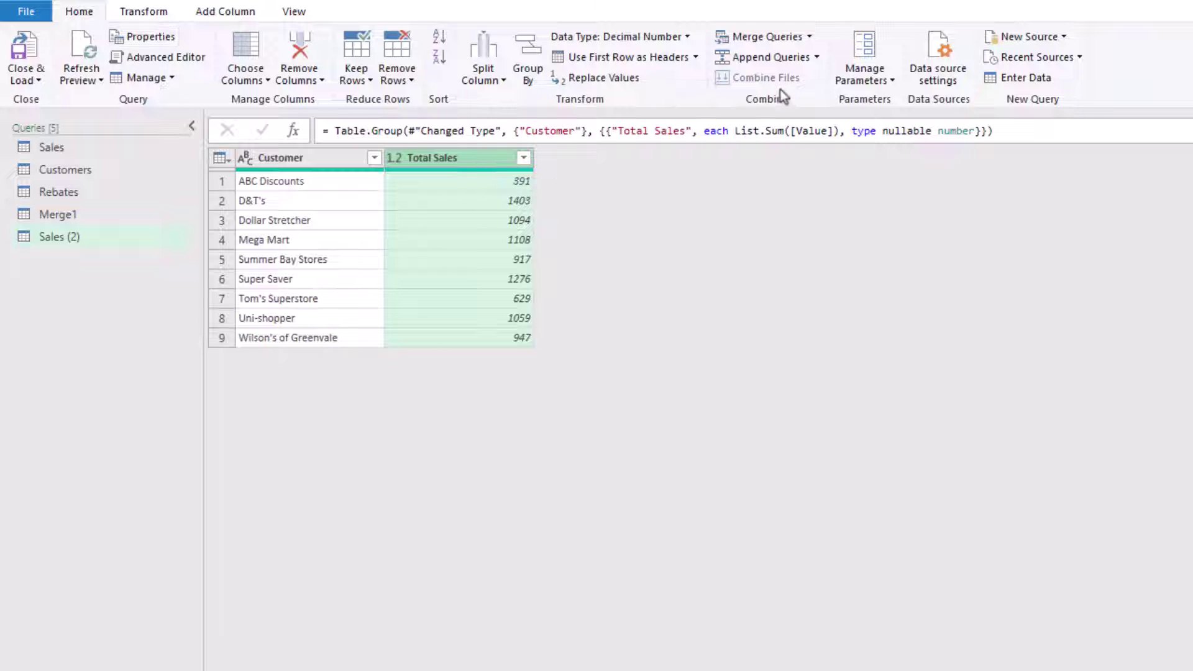
left_click(766, 37)
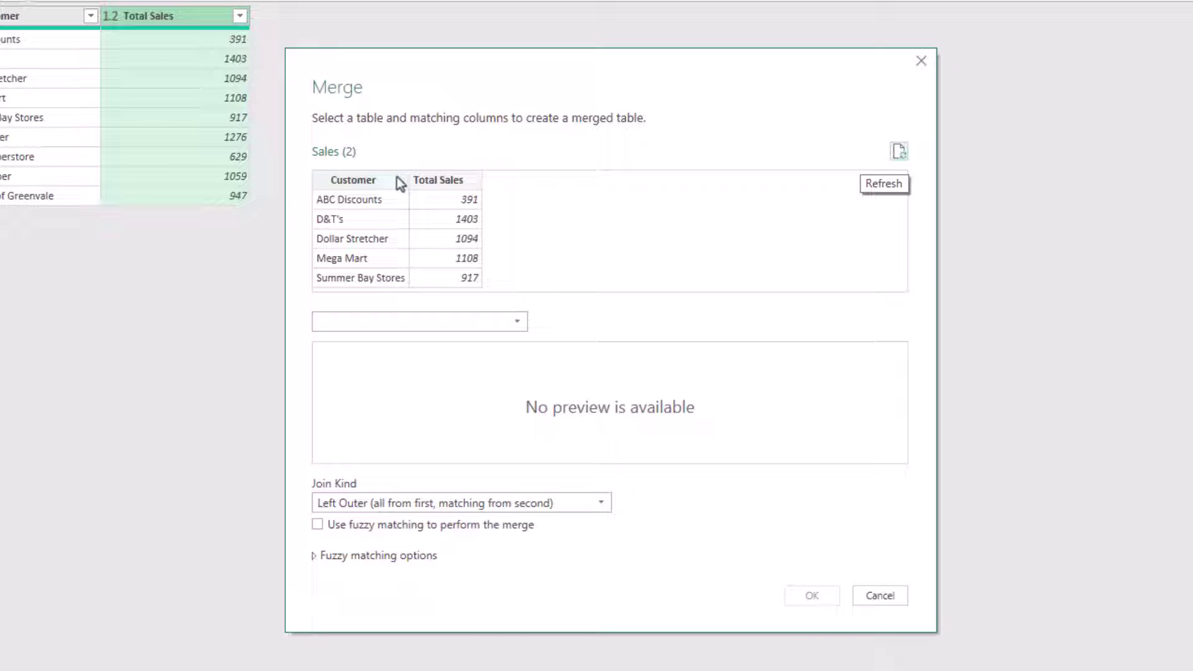
left_click(442, 181)
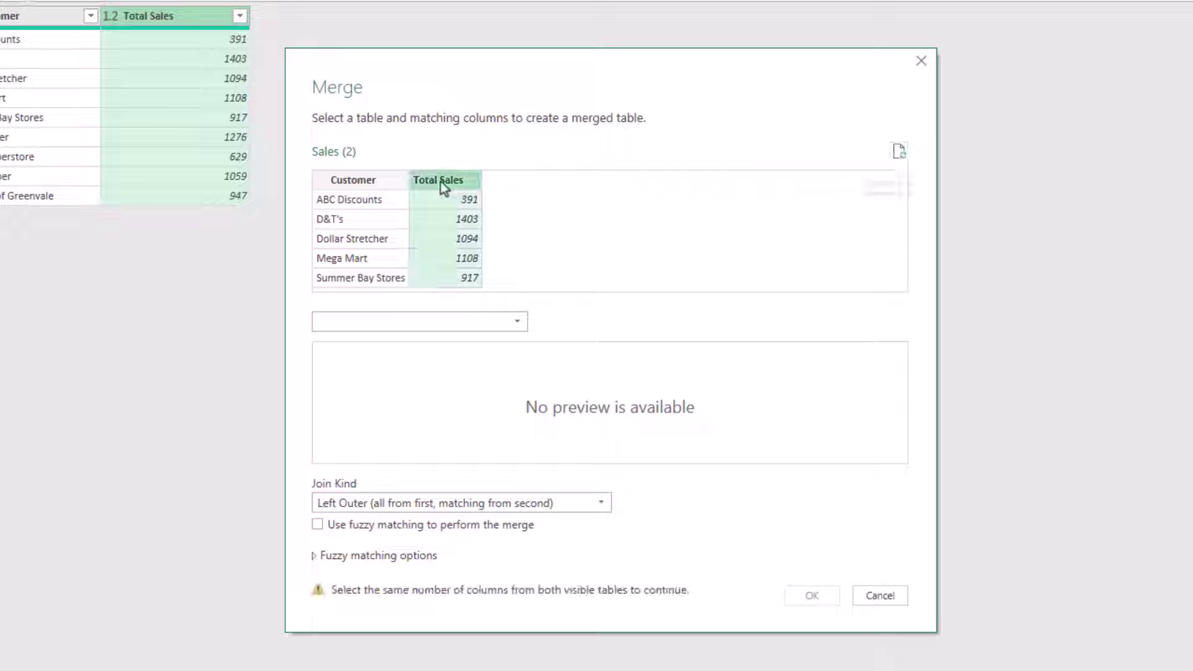
left_click(494, 325)
left_click(375, 380)
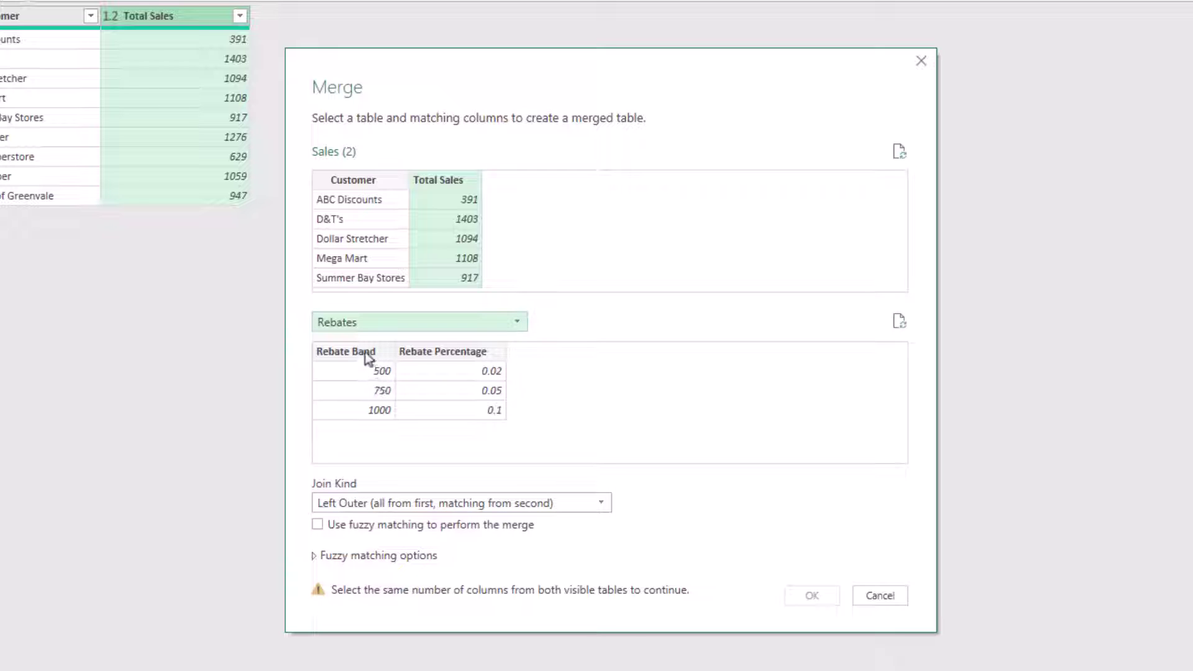
left_click(364, 351)
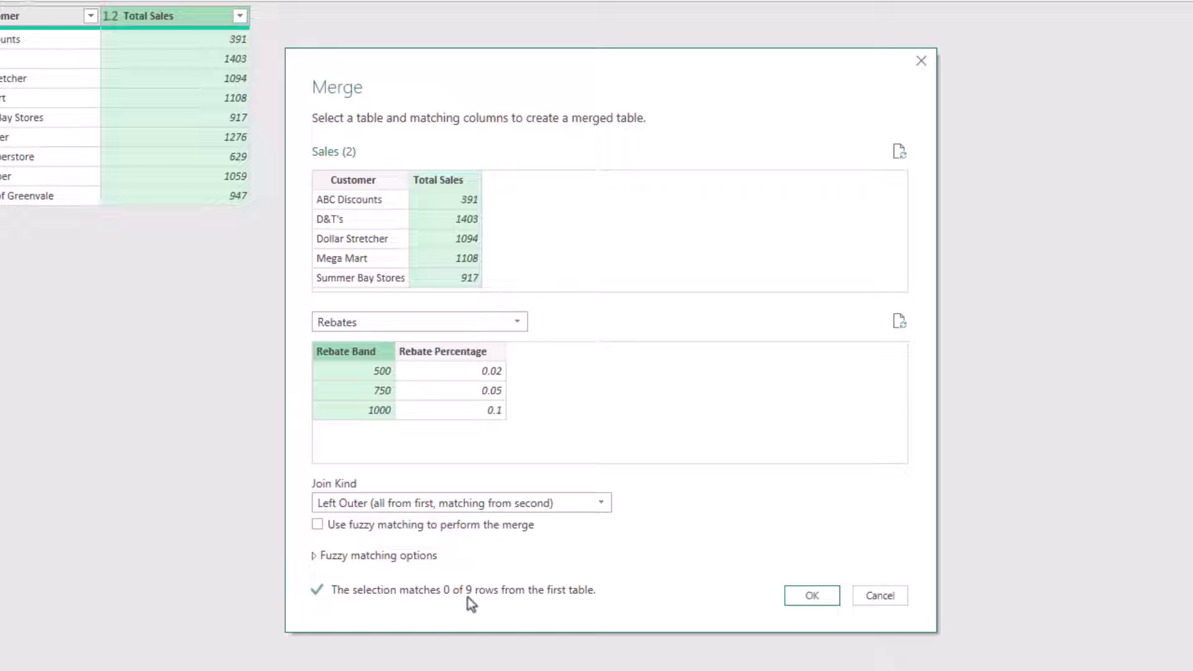
left_click(484, 504)
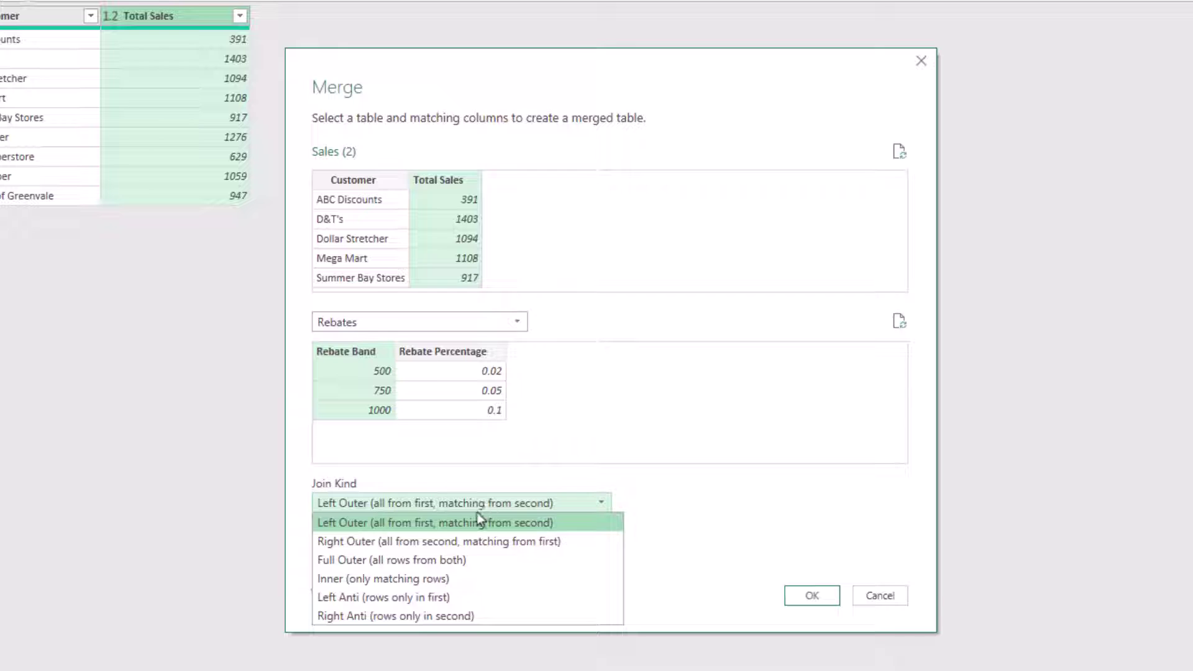
key("Escape")
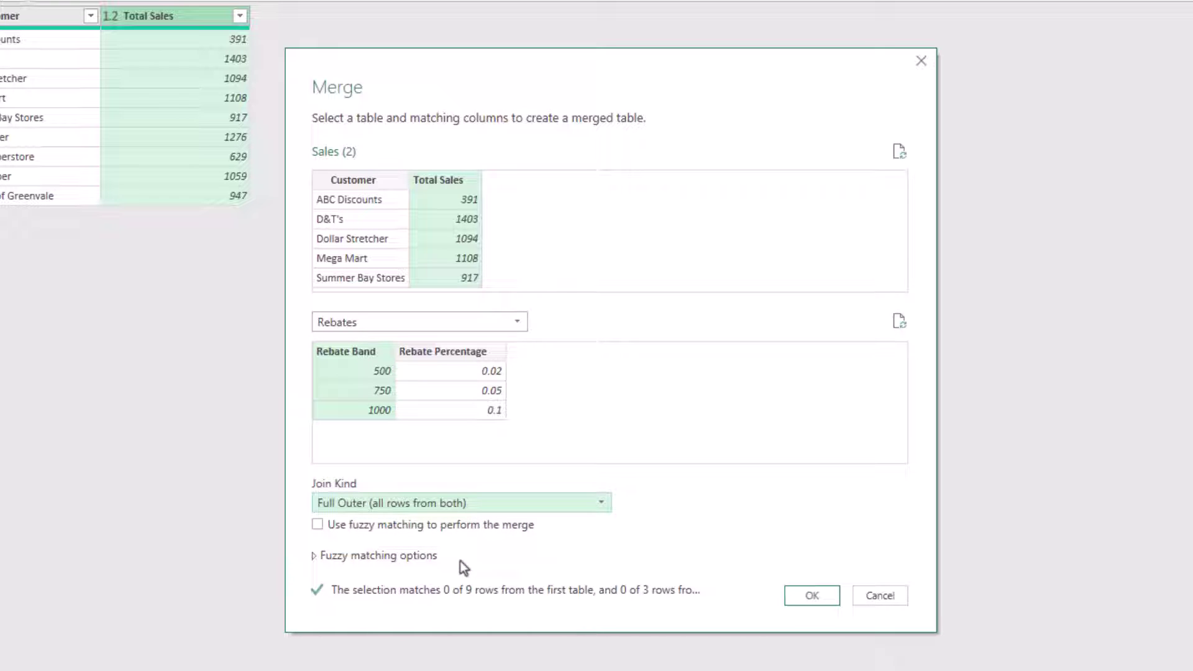
left_click(808, 596)
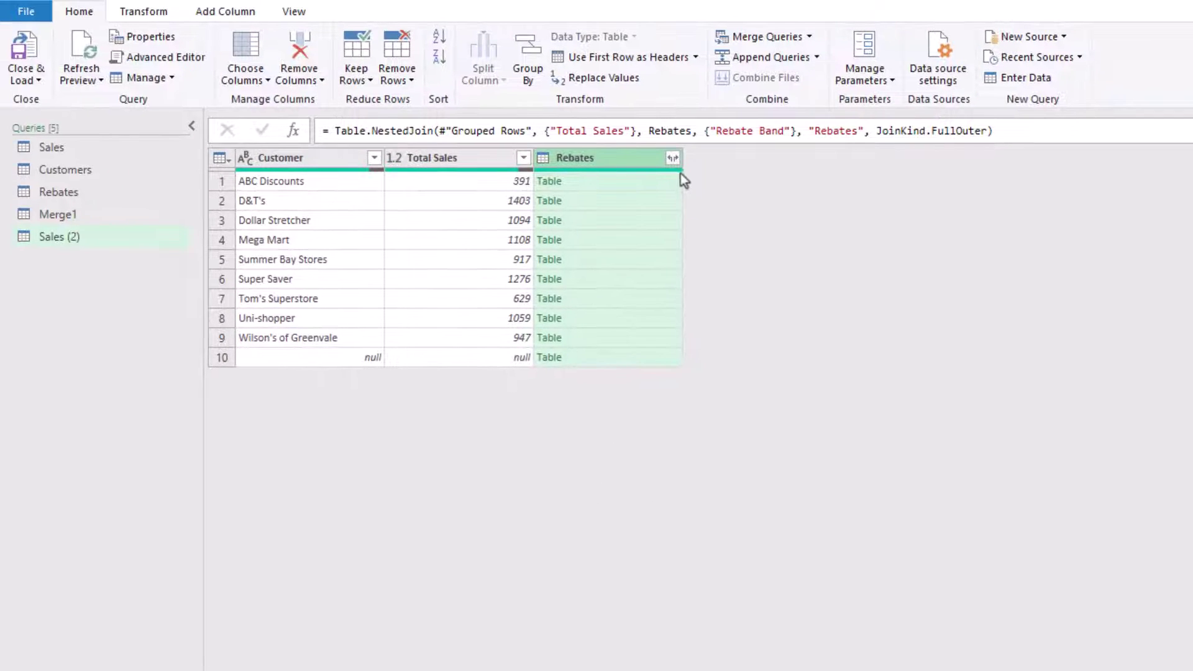
Expand Rebates into Rebate Band and Rebate Percentage without the Rebates prefix
left_click(675, 159)
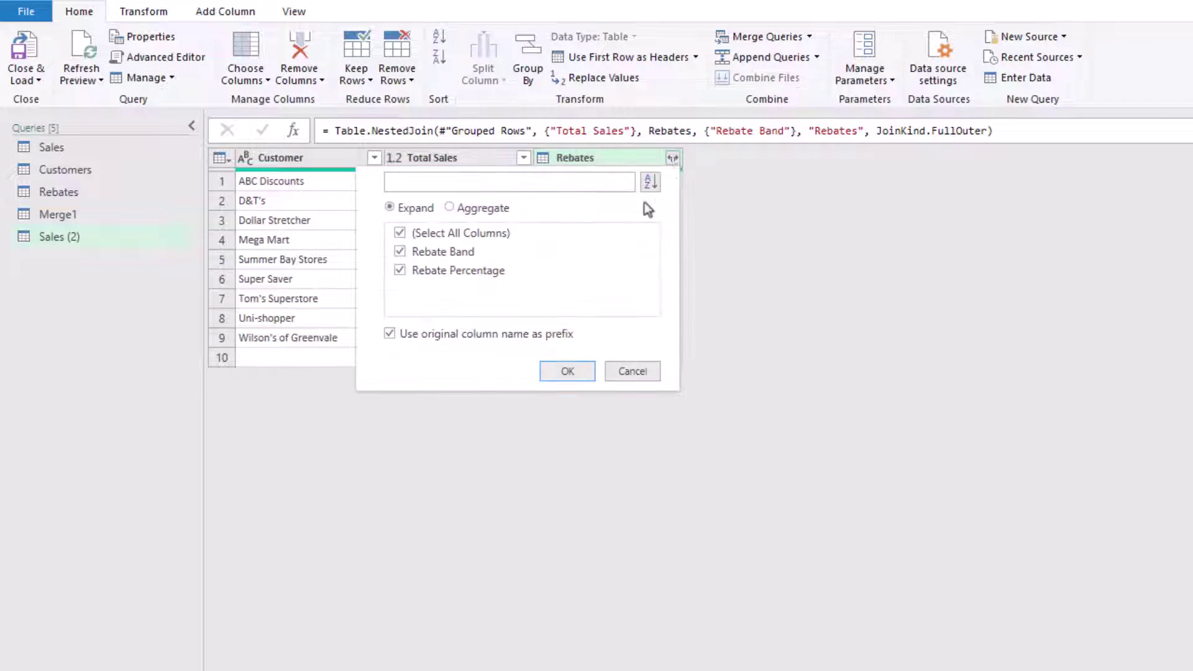
left_click(391, 336)
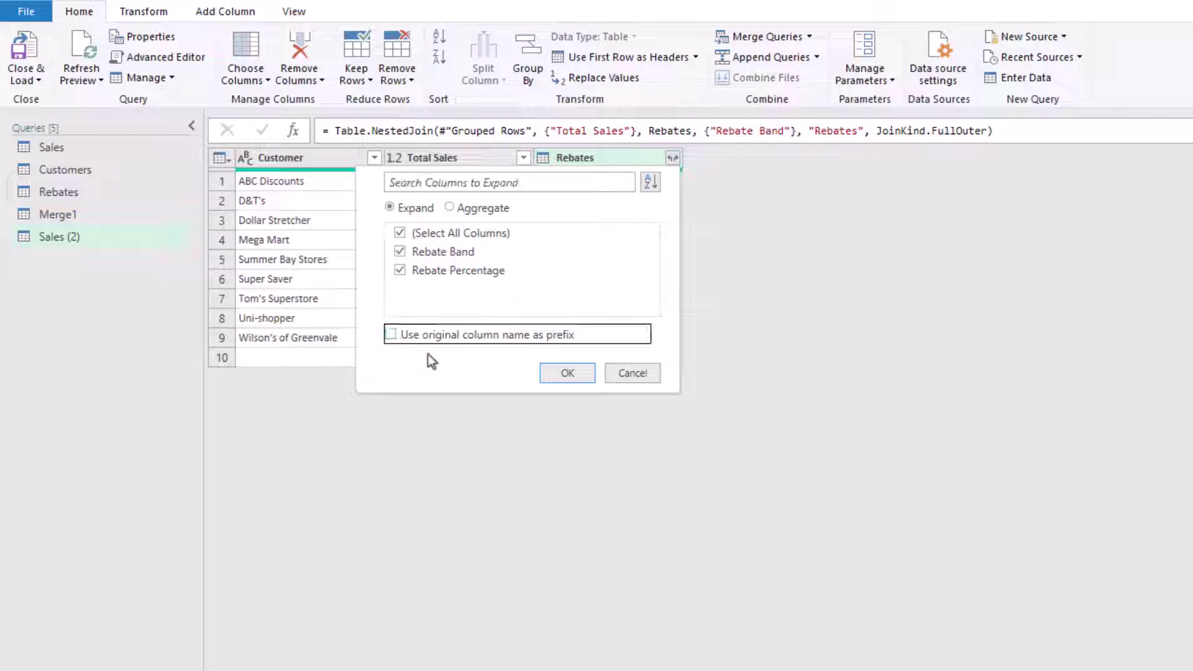
left_click(577, 376)
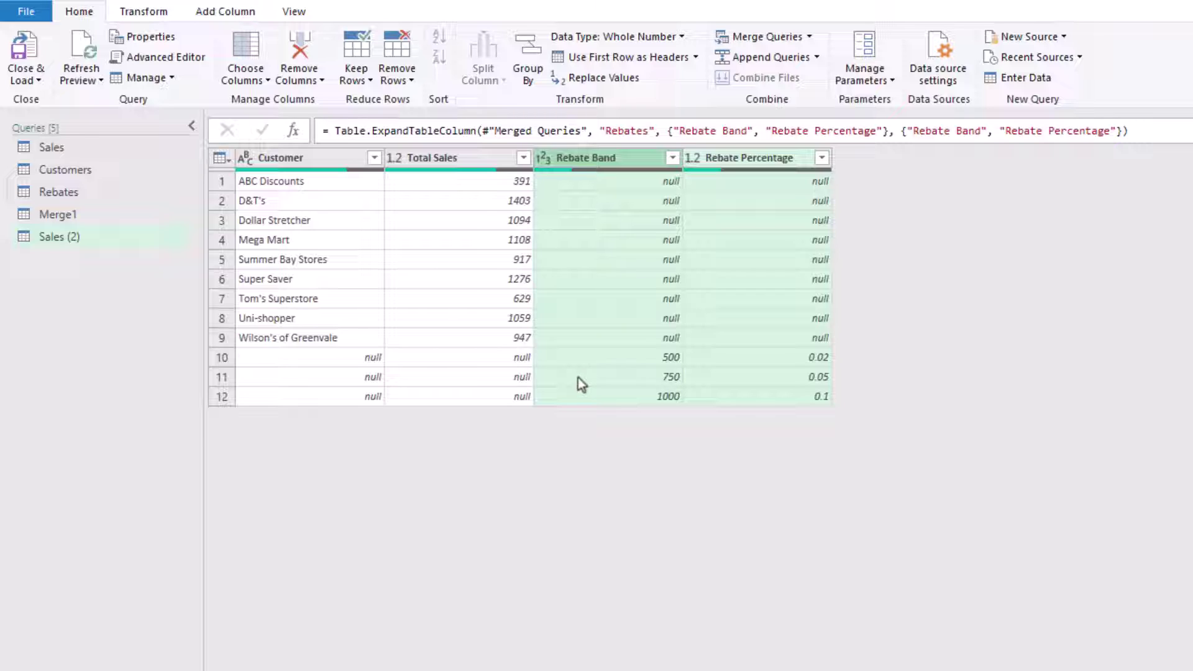
Add a 'Total Value' custom column: if [Total Sales] = null then [Rebate Band] else [Total Sales]
left_click(230, 11)
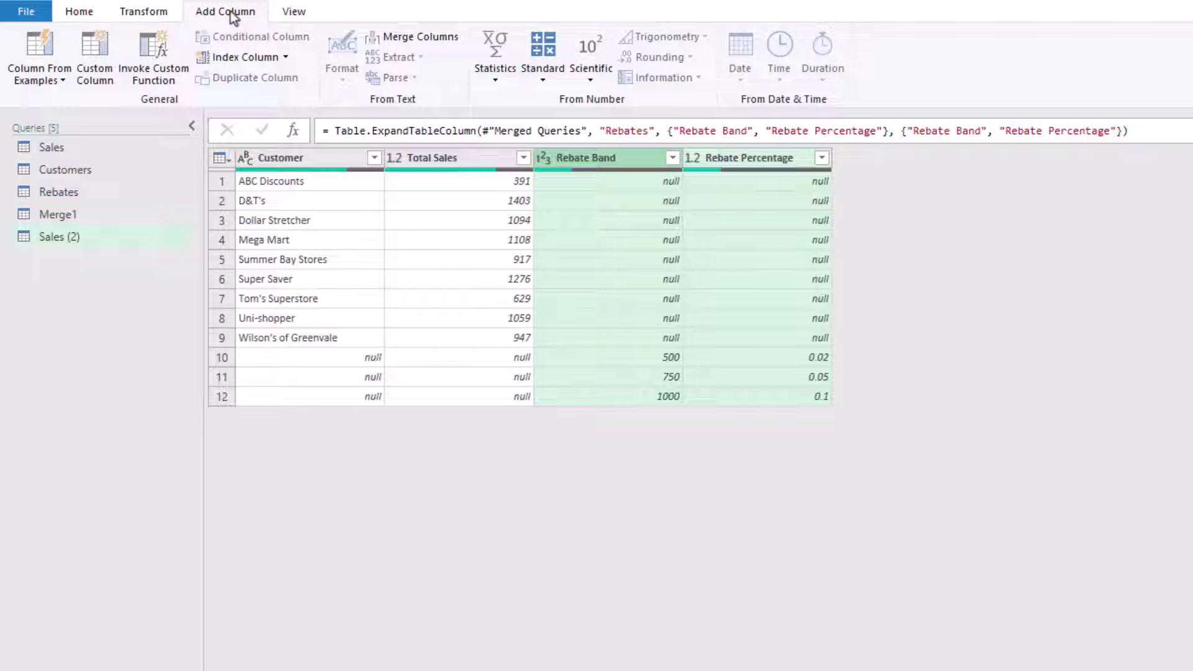
left_click(102, 55)
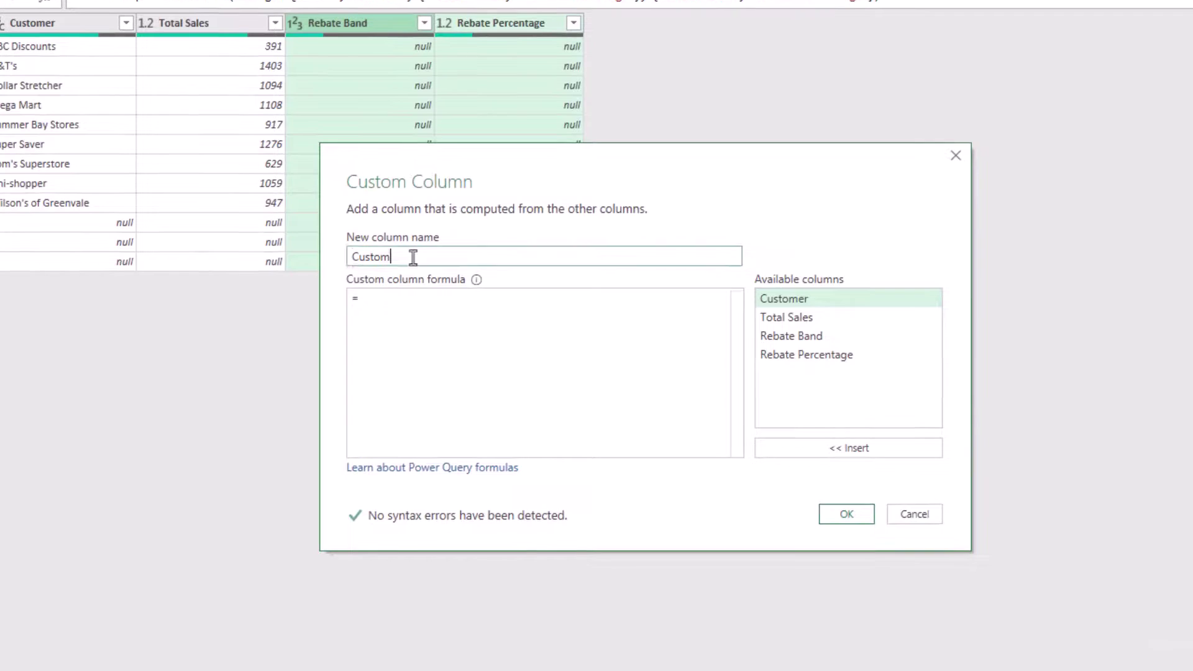
left_click_drag(734, 390, 569, 392)
type("Total ")
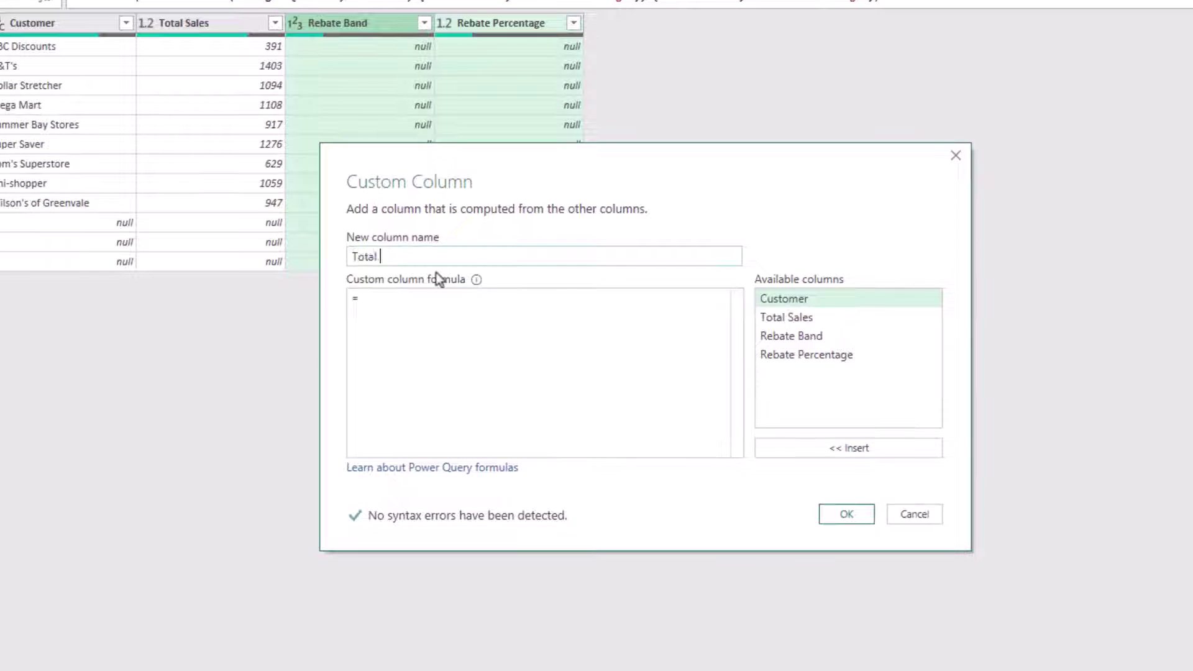
type("Value")
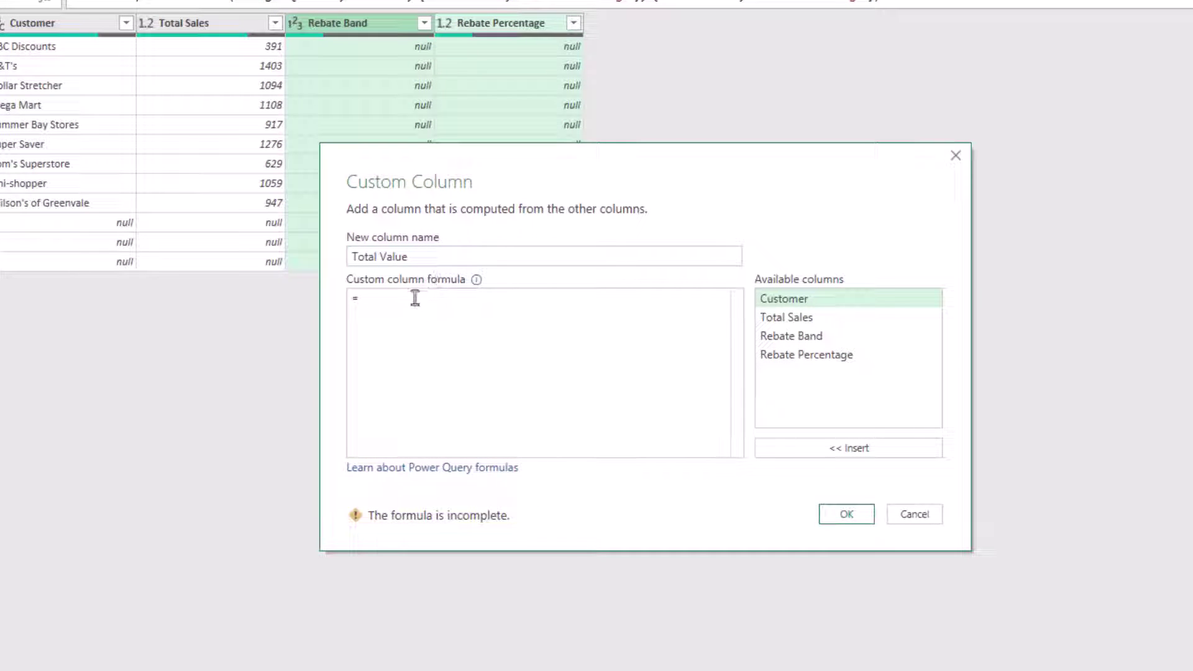
left_click(415, 298)
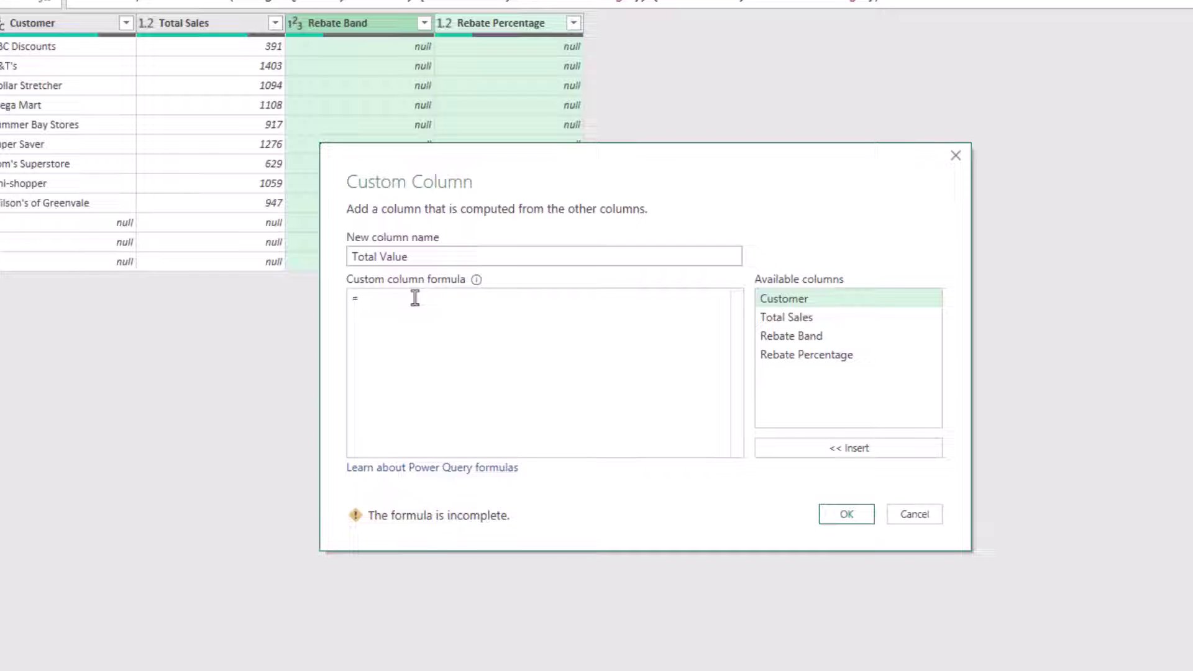
type("if")
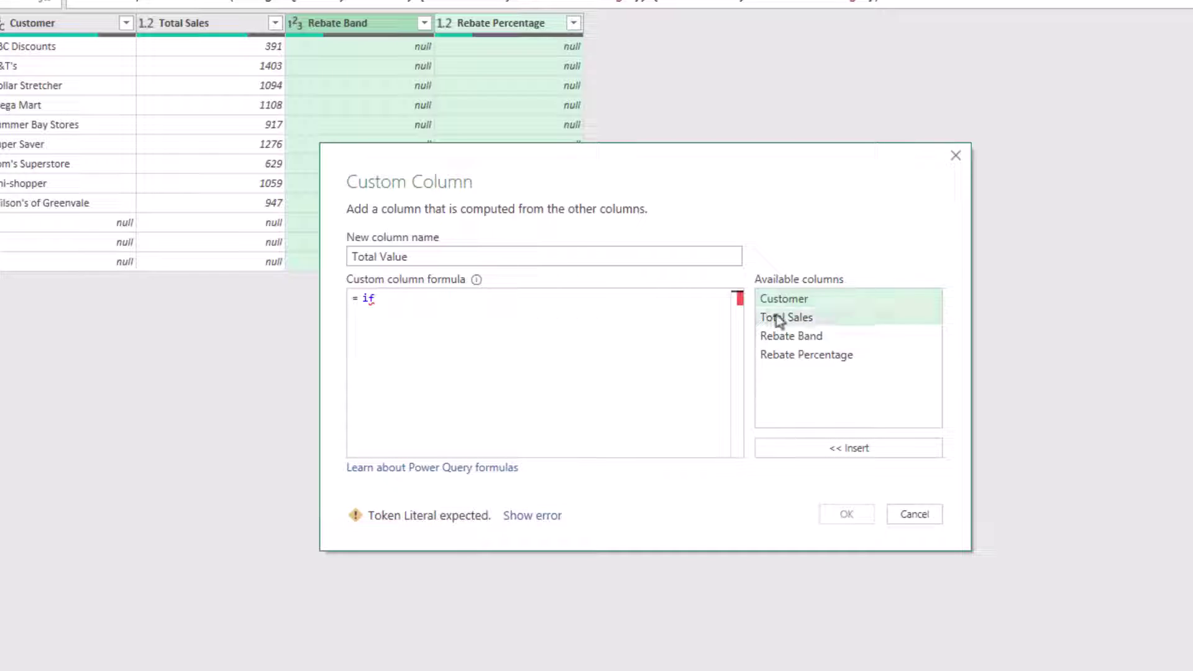
double_click(778, 317)
type("=")
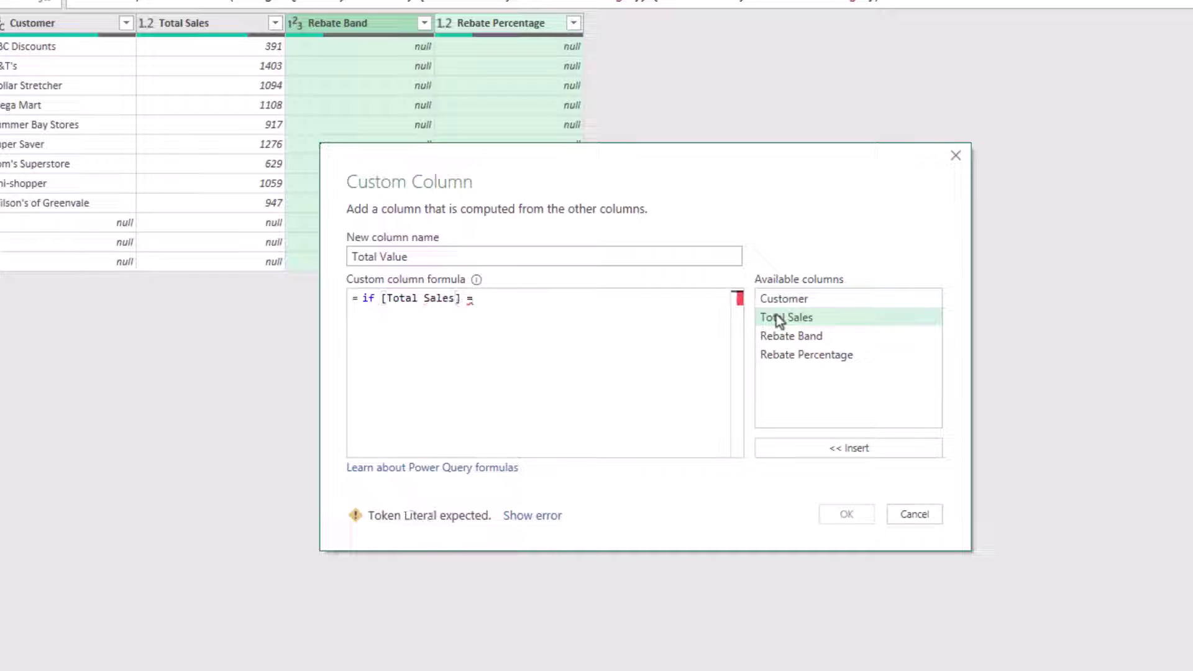
type(" null th")
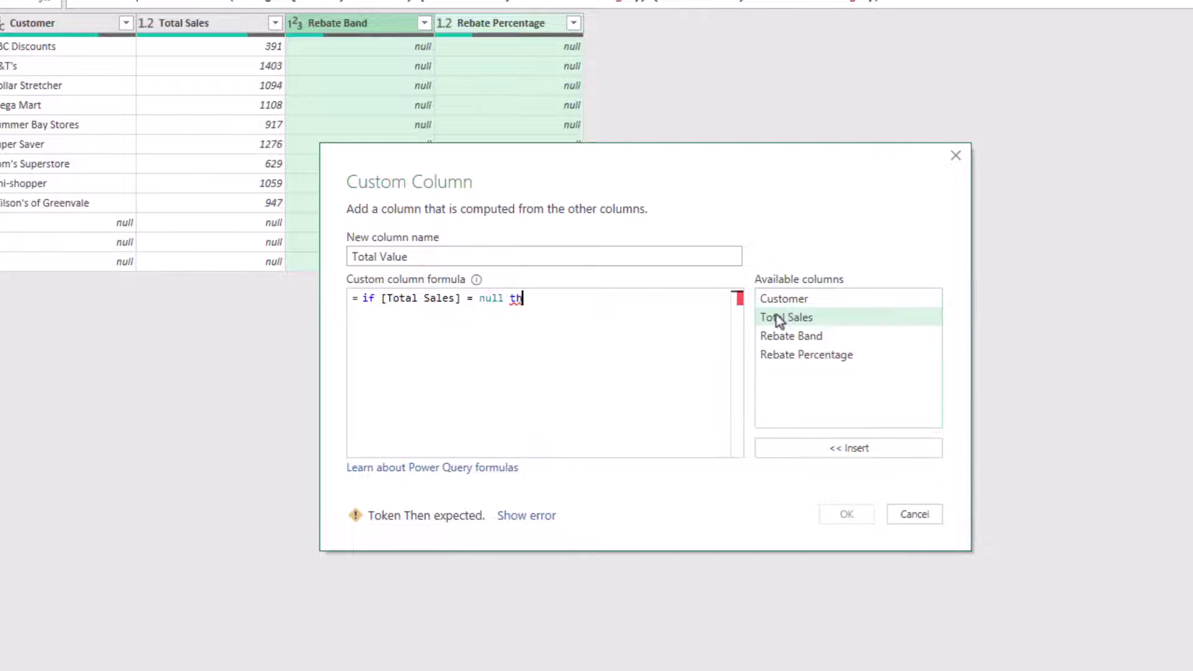
type("en")
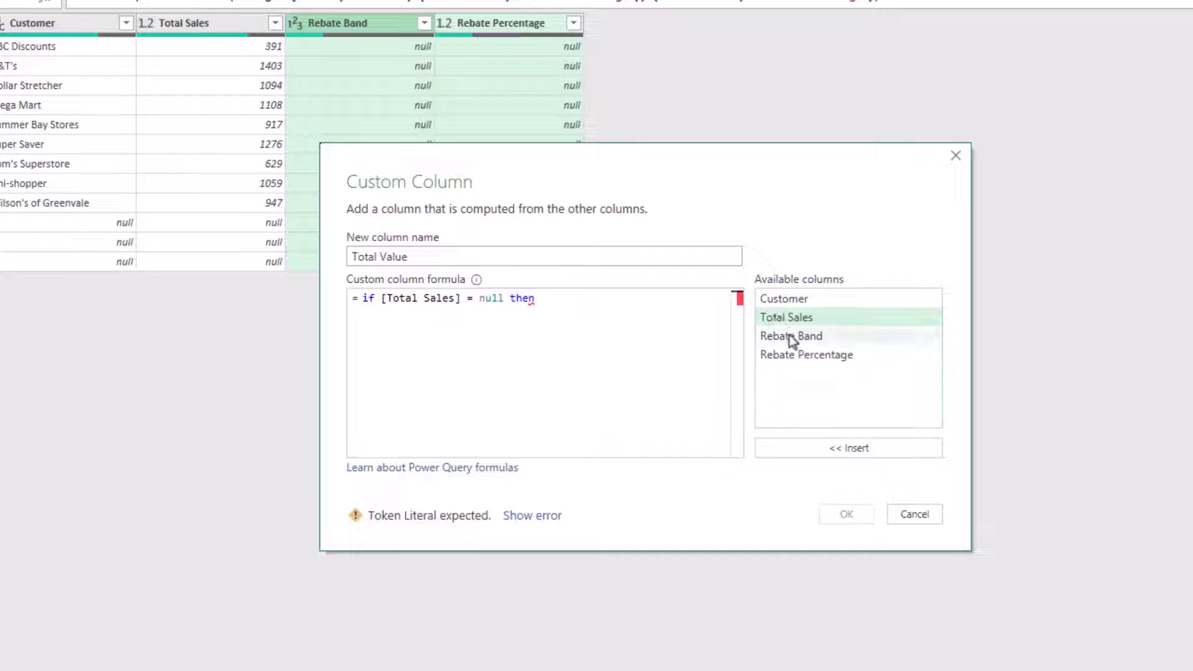
double_click(790, 335)
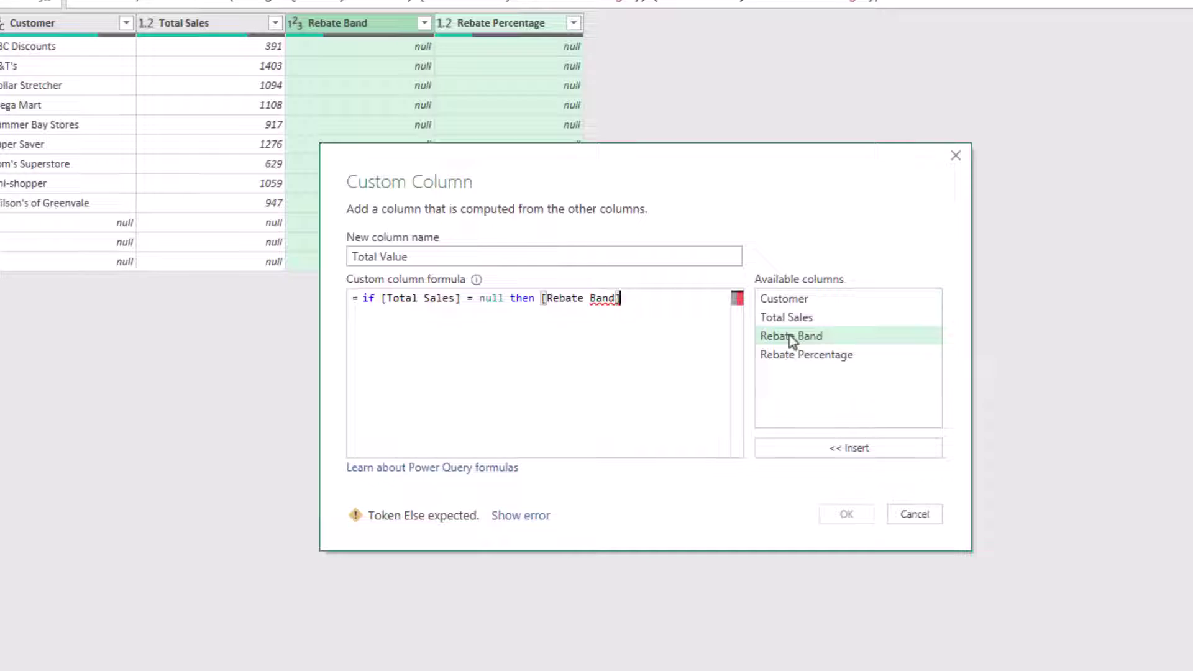
type("else")
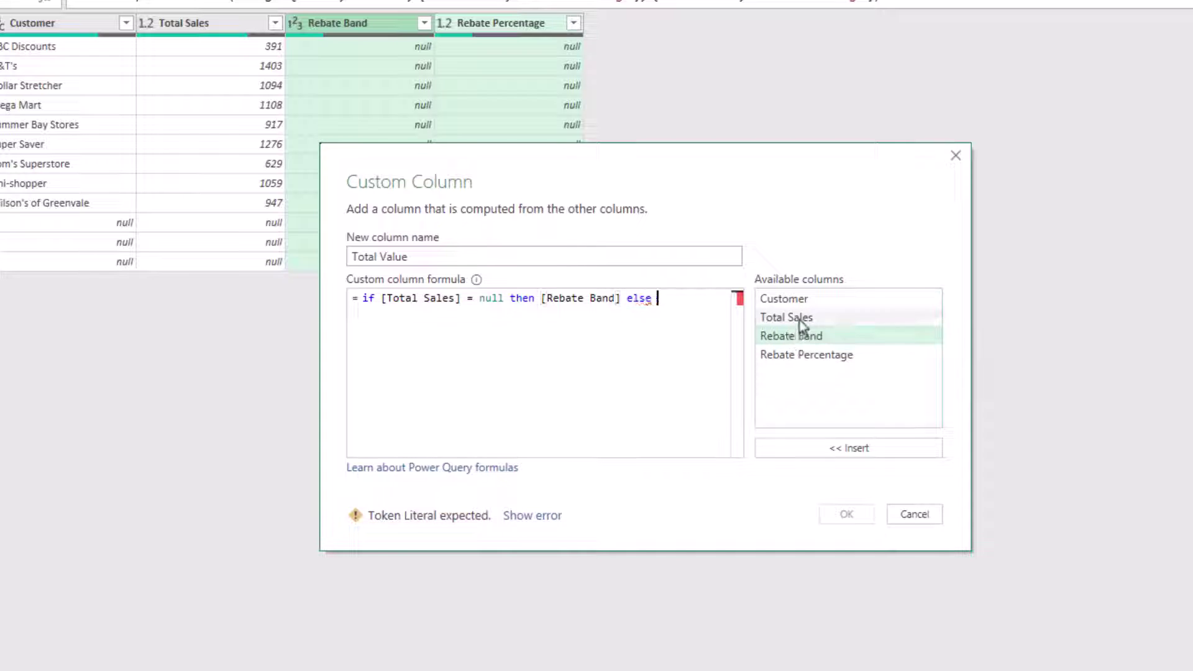
double_click(800, 319)
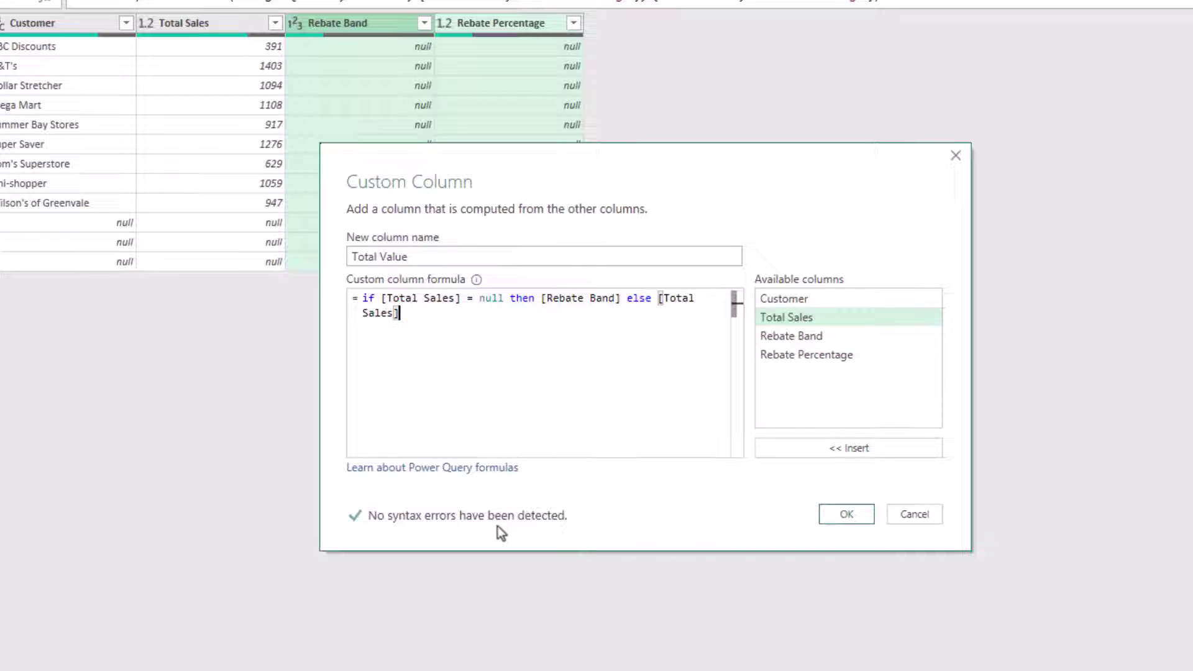
left_click(862, 517)
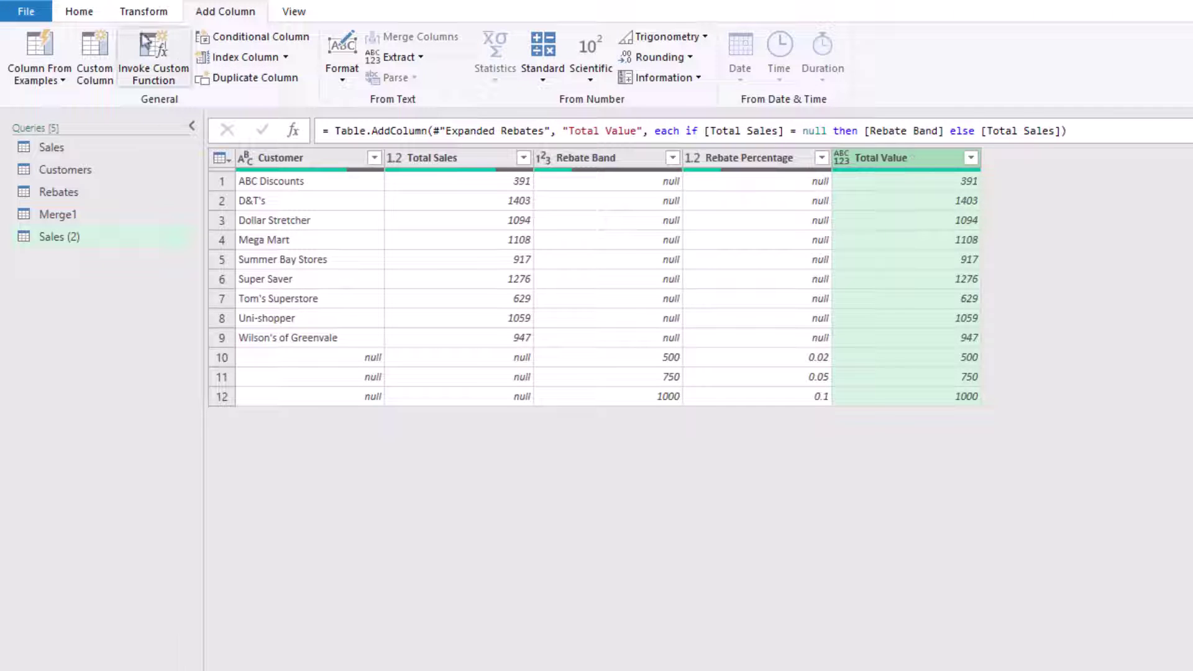
Sort rows by Total Value ascending and fill Rebate Percentage down into the nulls below
left_click(91, 16)
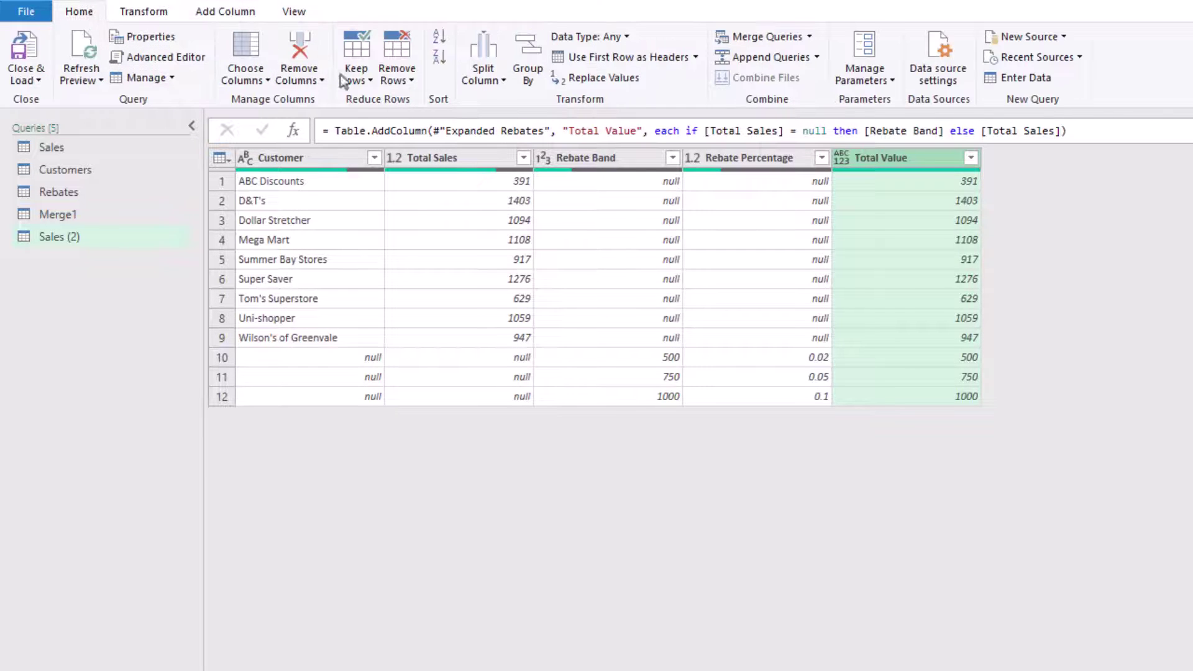
left_click(444, 42)
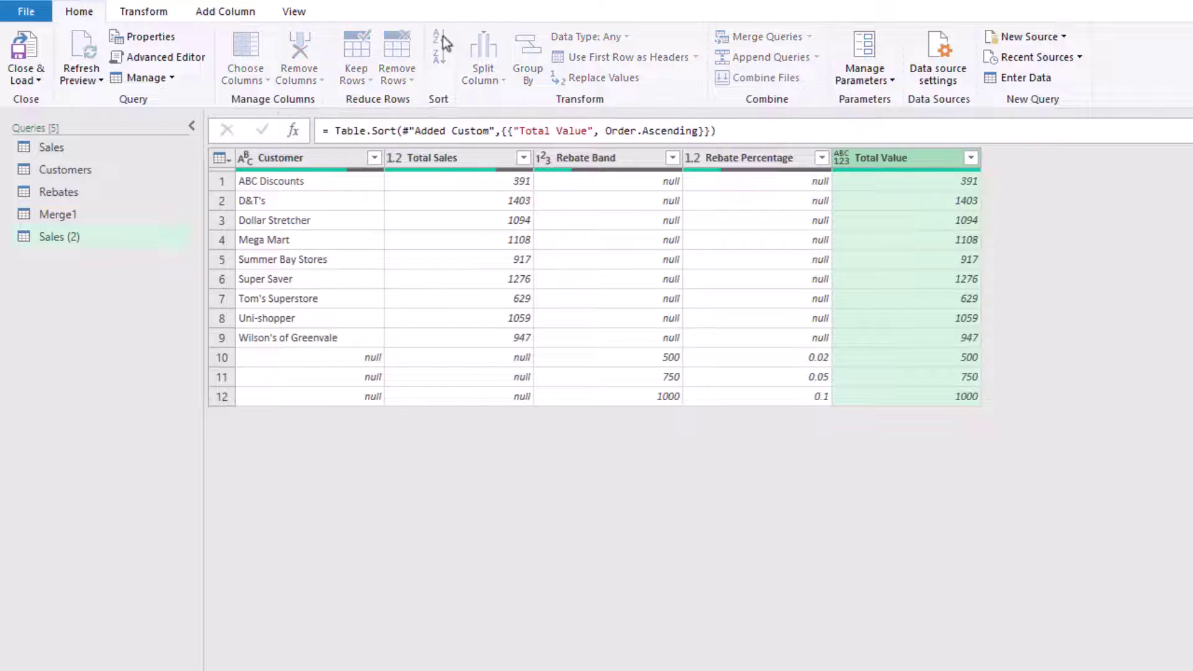
left_click(750, 160)
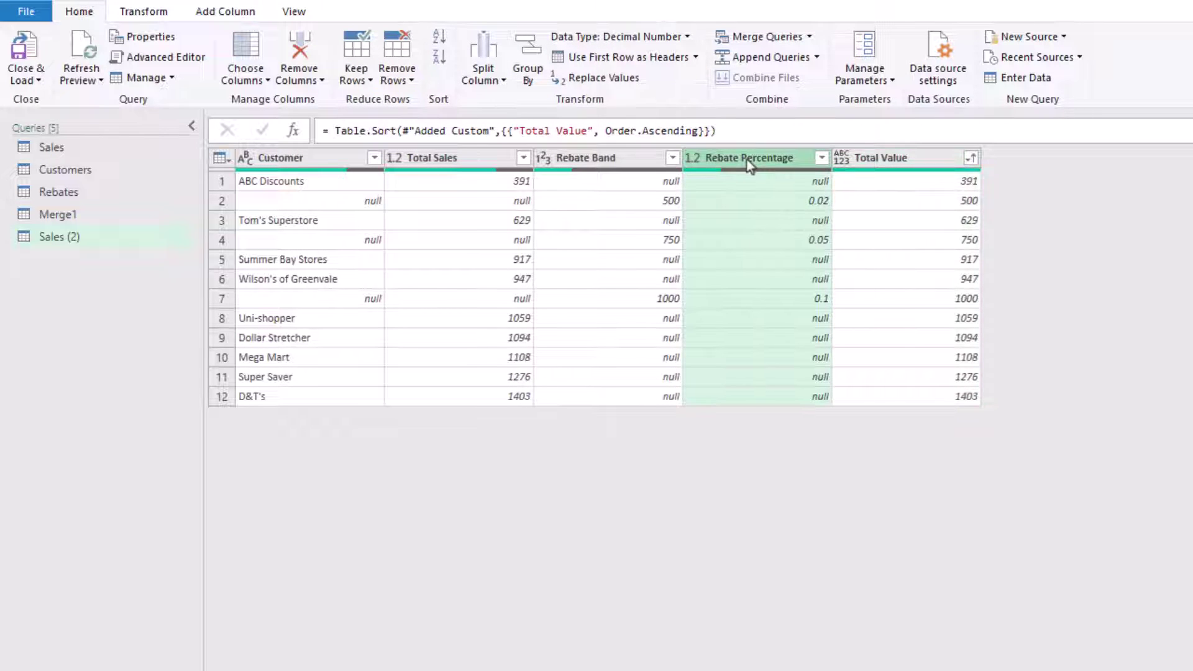
right_click(750, 164)
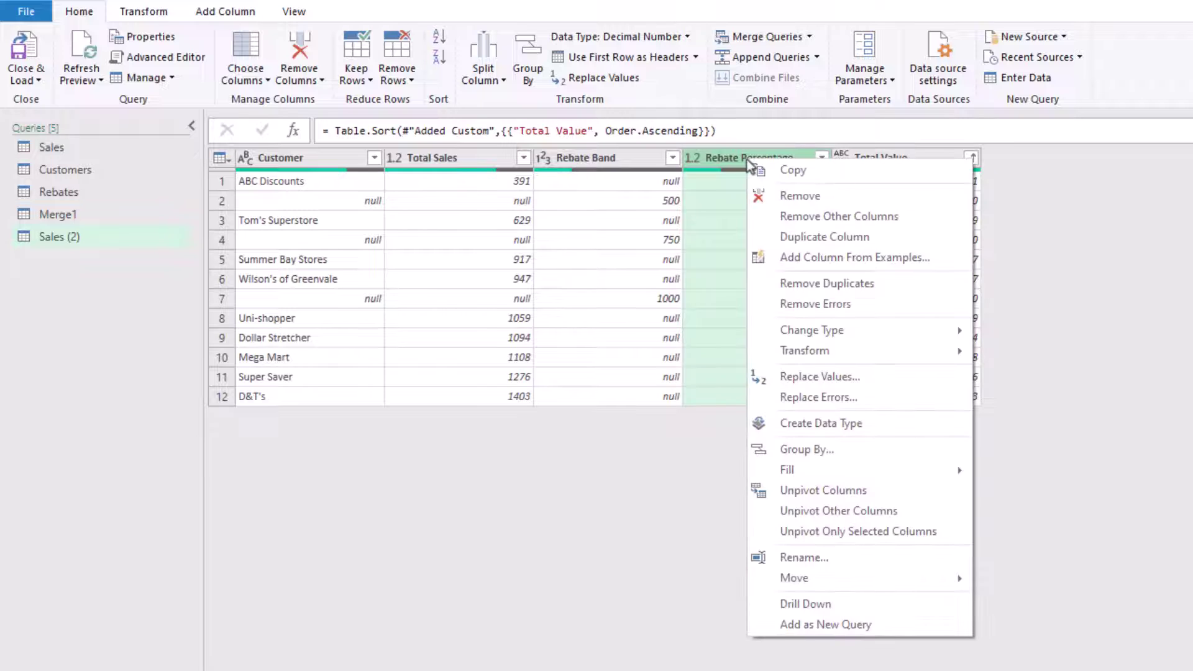
mouse_move(877, 473)
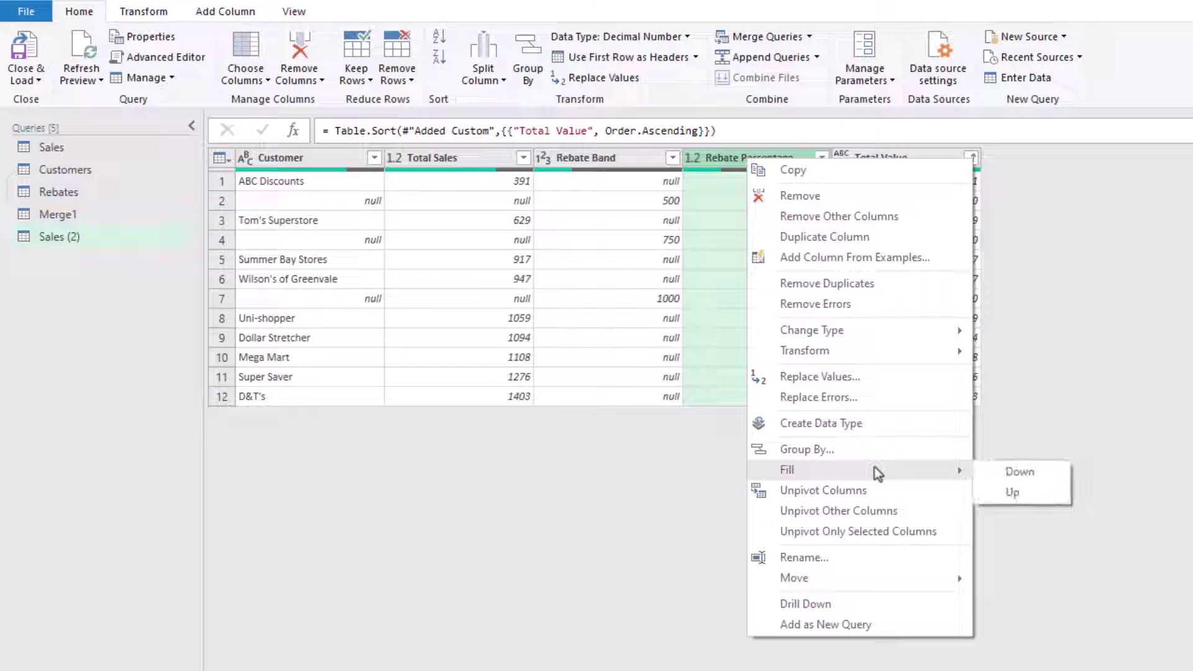
left_click(1043, 476)
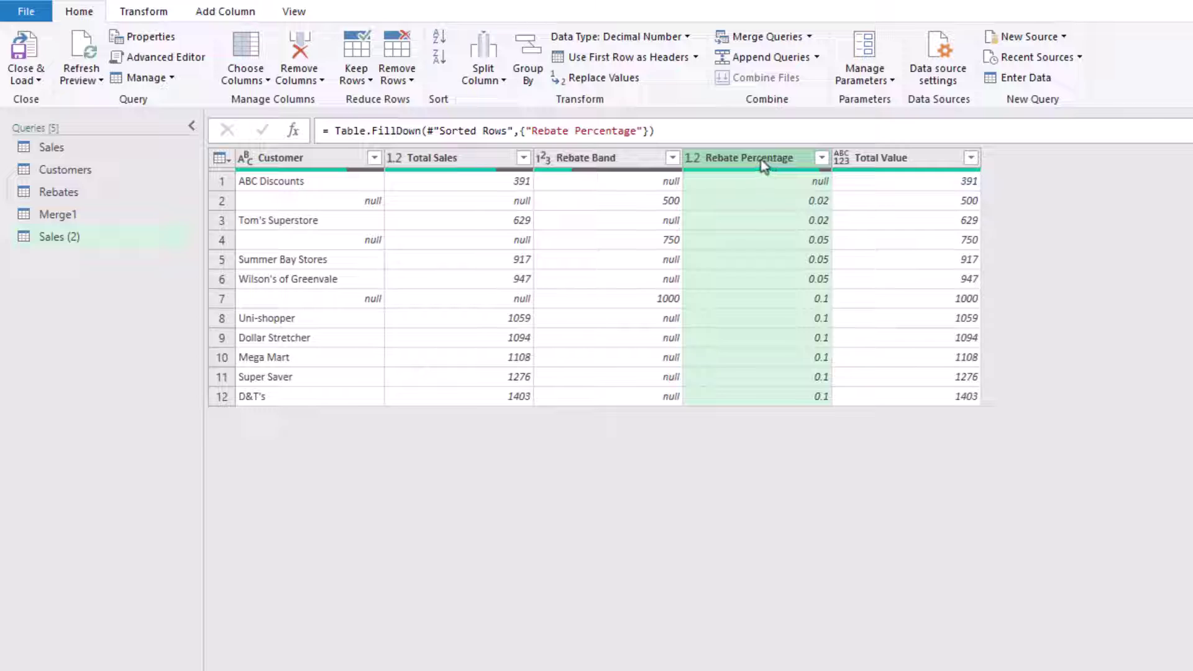
Replace null with 0 in the Rebate Percentage column
left_click(161, 13)
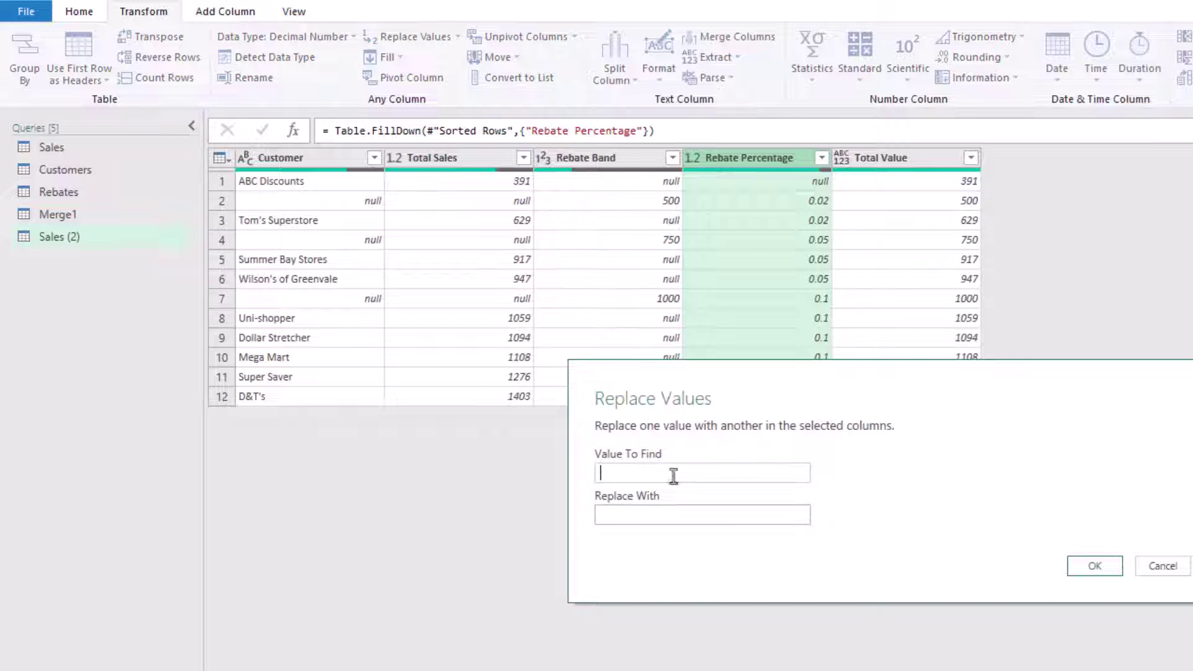
type("null")
key("Tab")
type("0")
left_click(1090, 566)
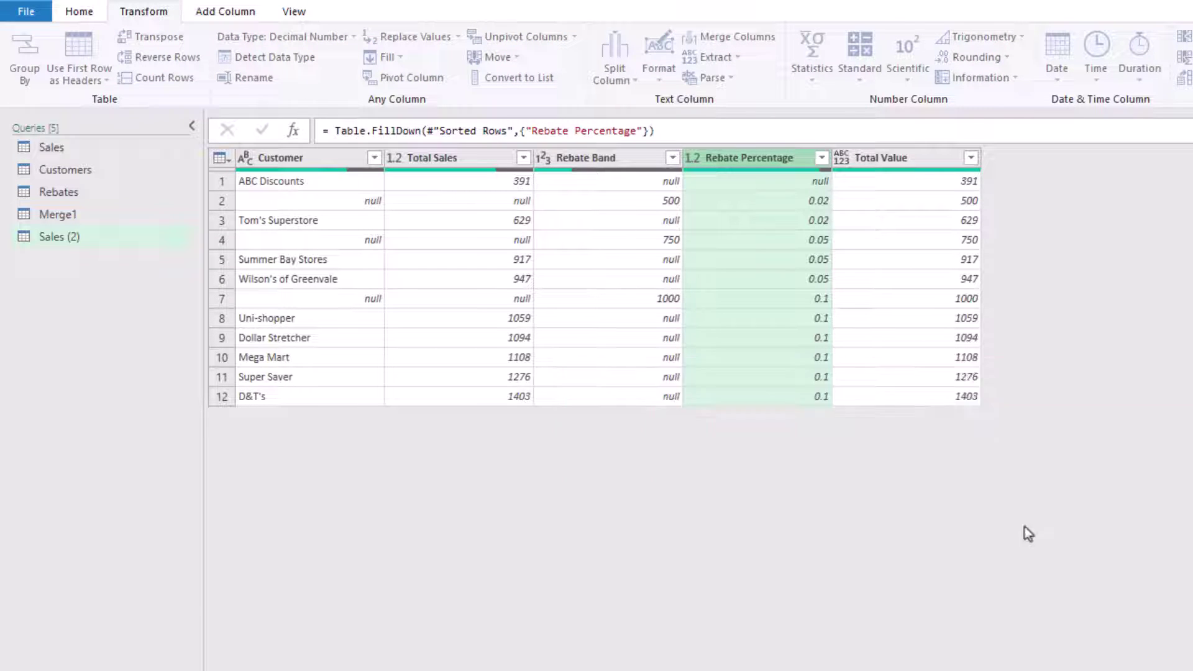
Filter out rows with a null Customer, then also select the Total Sales and Rebate Percentage columns
right_click(362, 202)
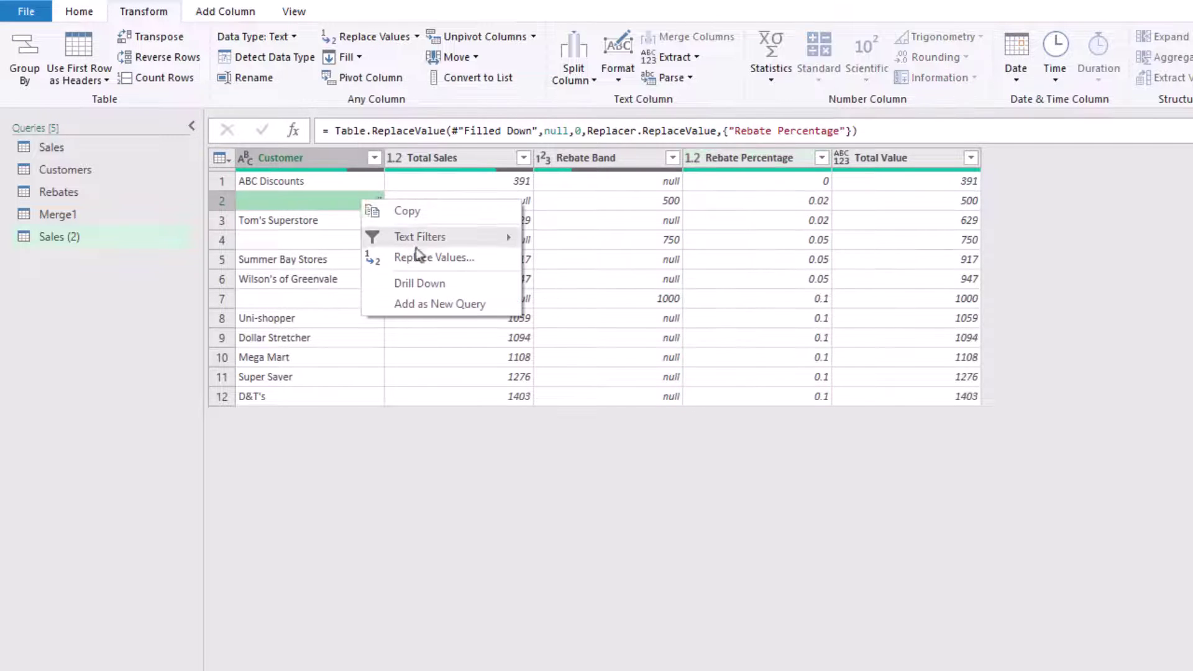
mouse_move(421, 243)
left_click(588, 261)
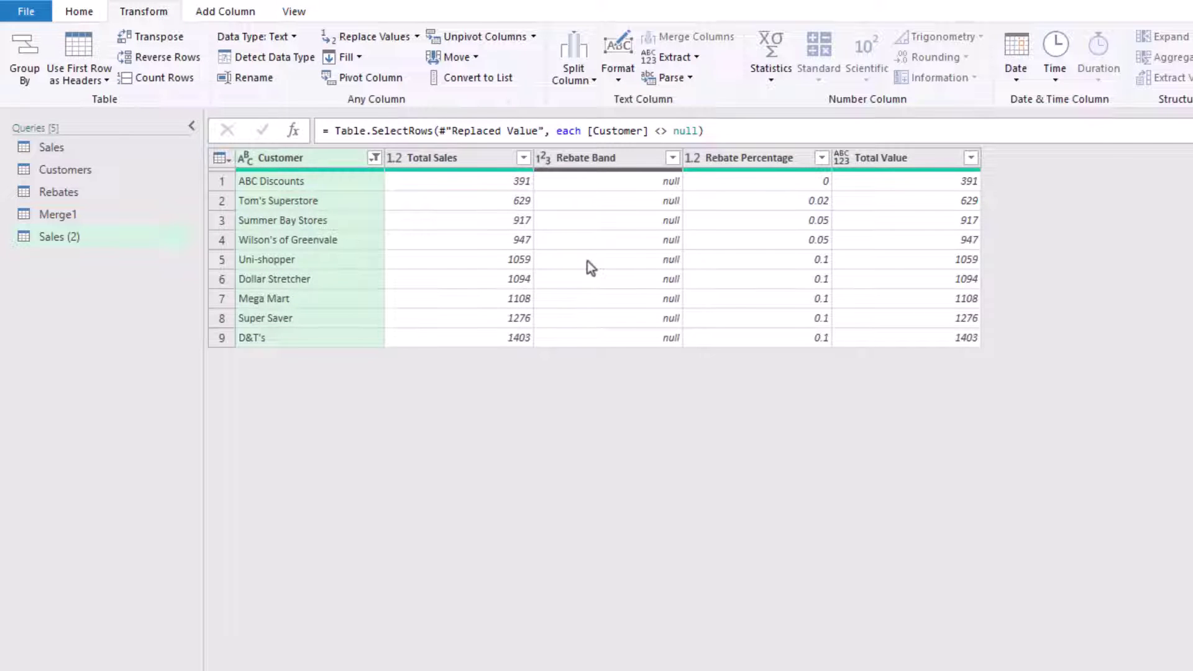
left_click(467, 162, "ctrl")
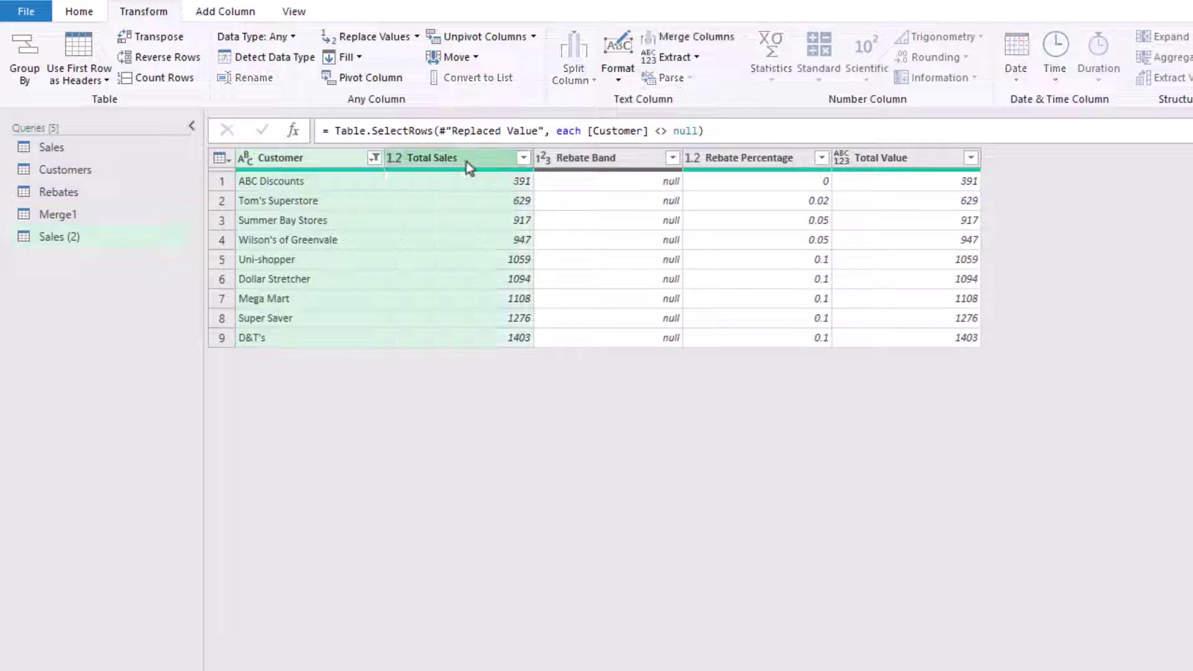
left_click(714, 163, "ctrl")
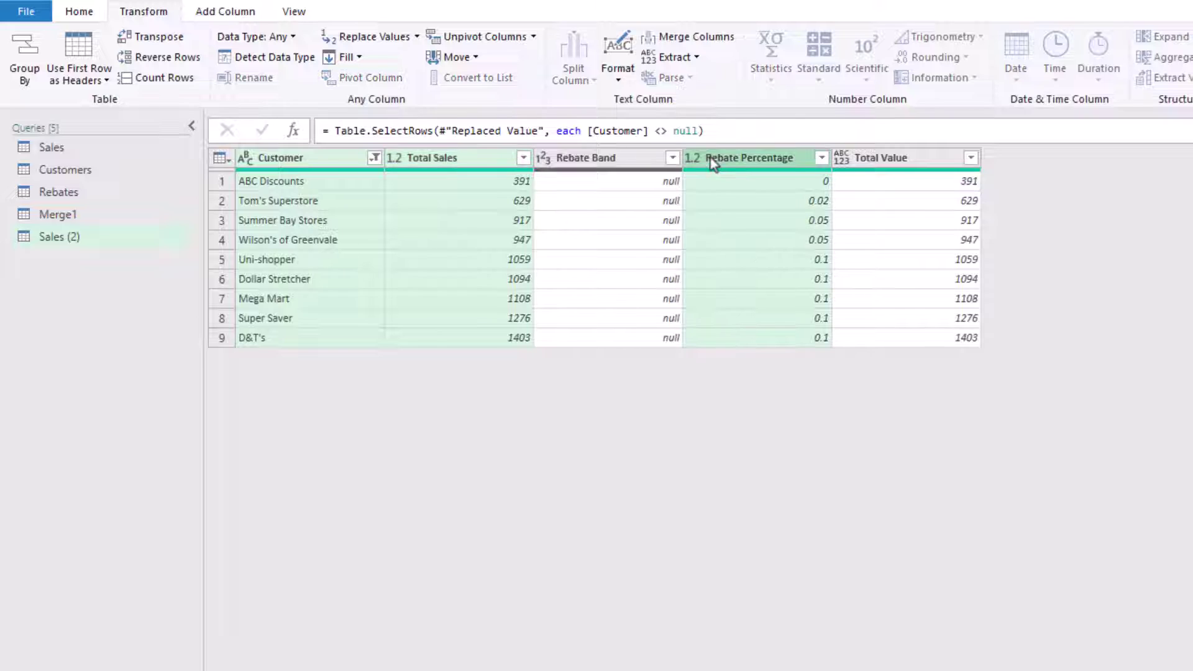
Remove all columns except the three selected ones
left_click(81, 12)
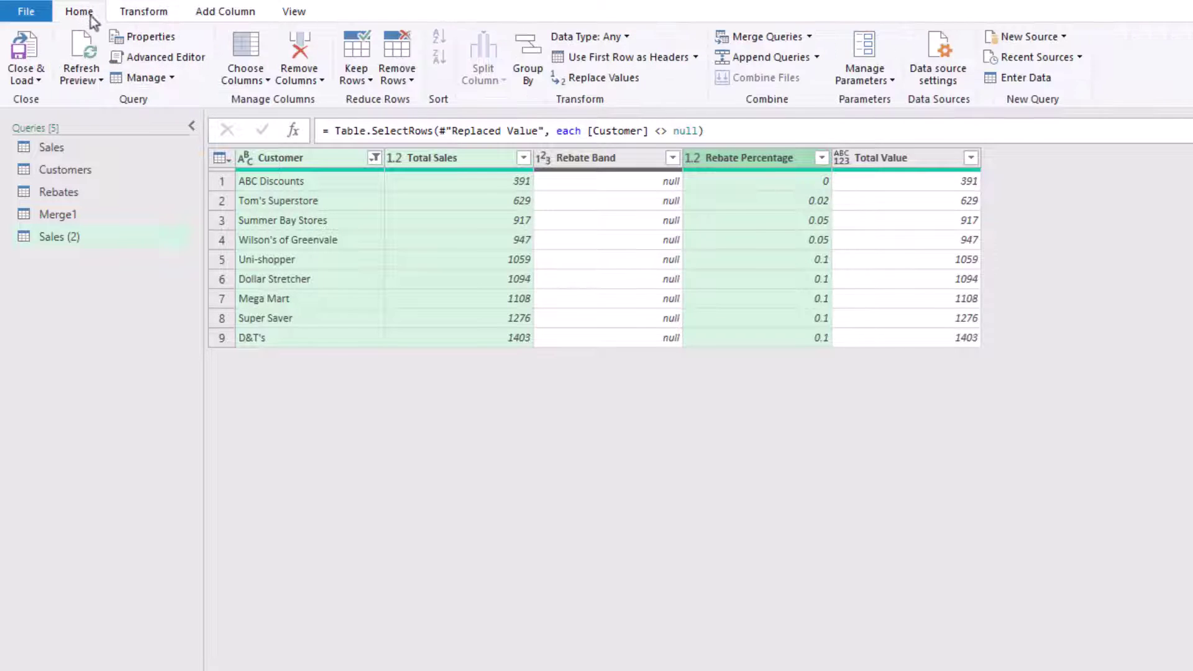
left_click(306, 79)
left_click(283, 121)
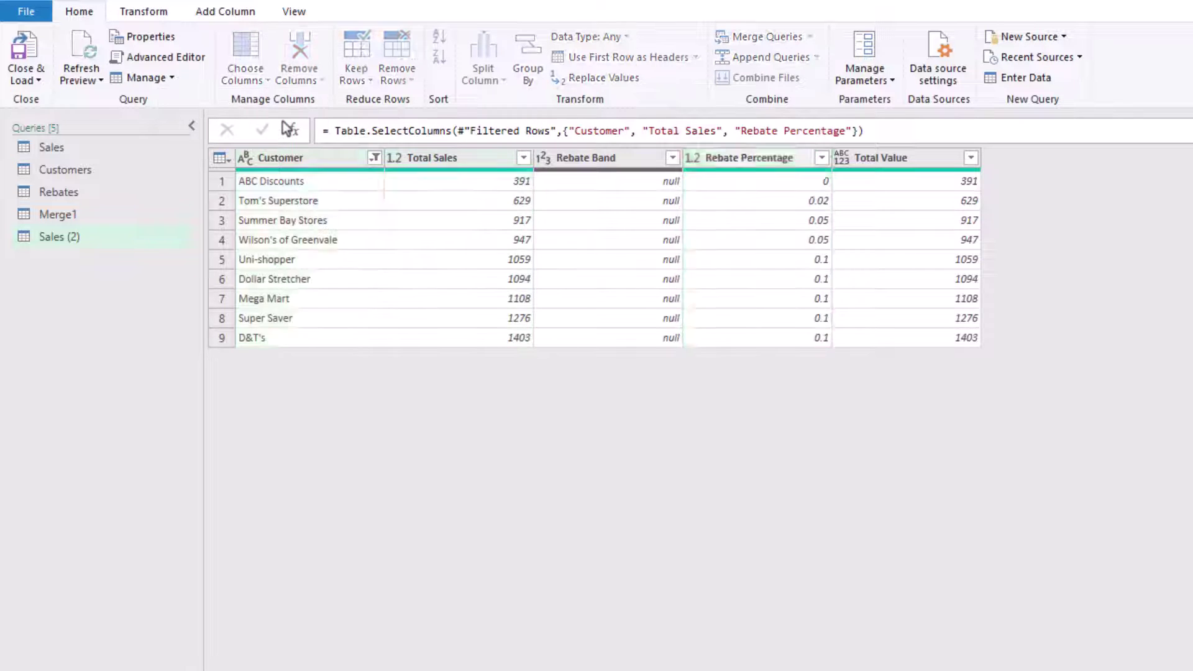
Multiply Total Sales by Rebate Percentage into a new column named 'Rebate Value'
left_click(465, 163)
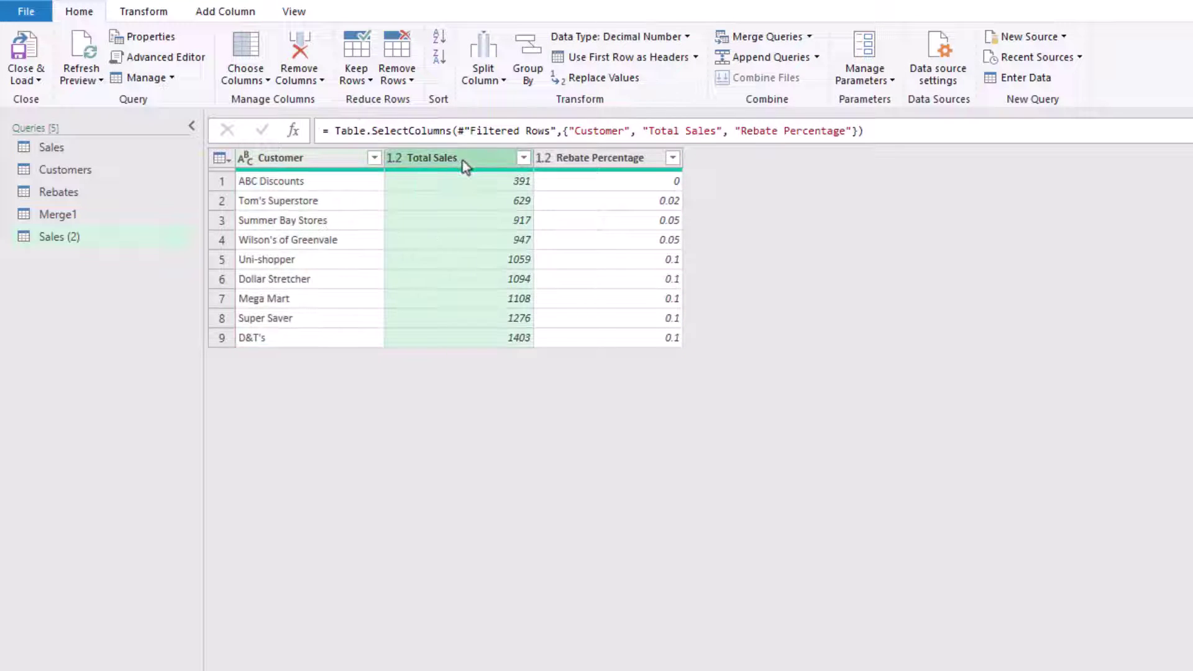
left_click(586, 160, "ctrl")
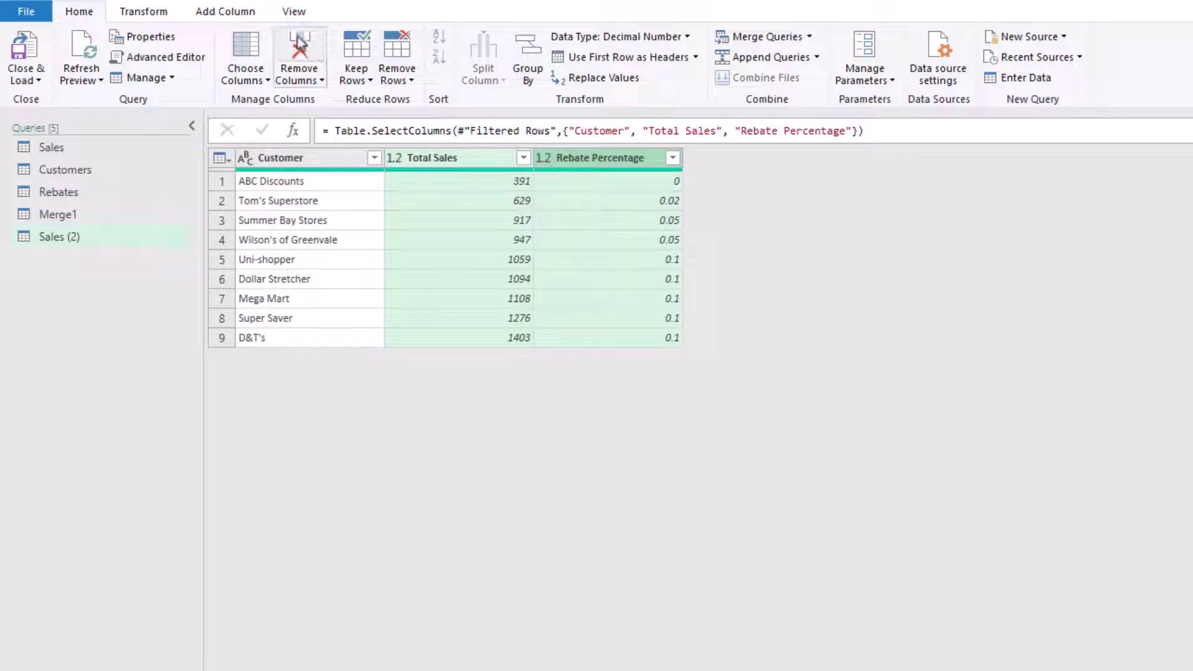
left_click(245, 15)
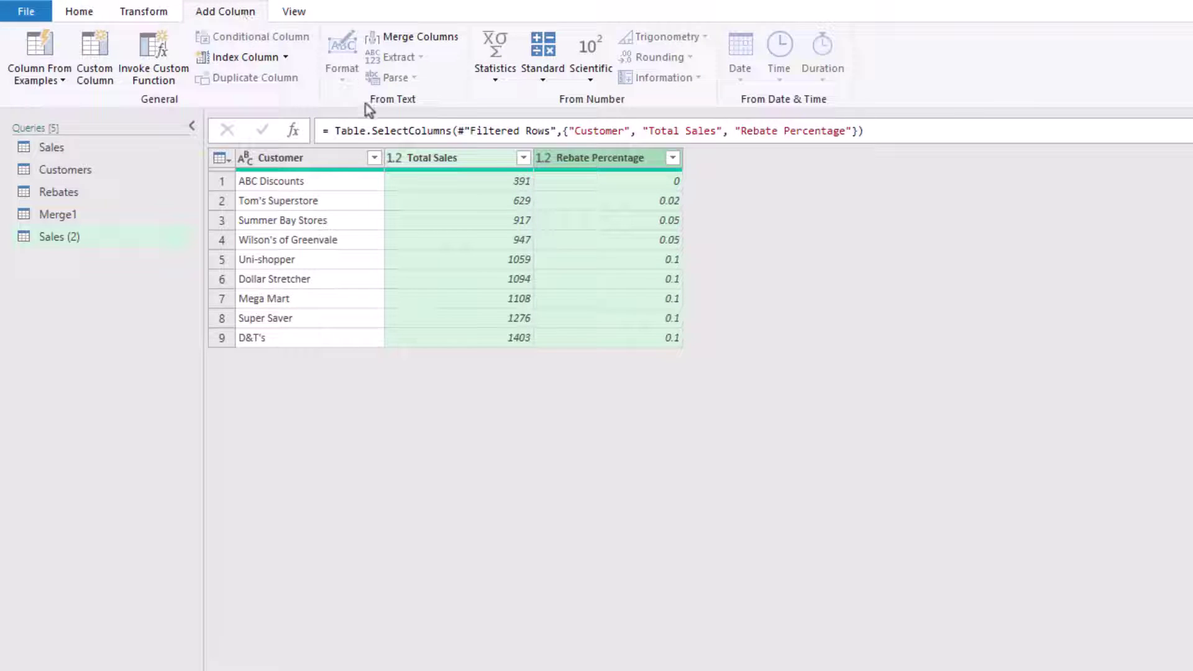
left_click(540, 81)
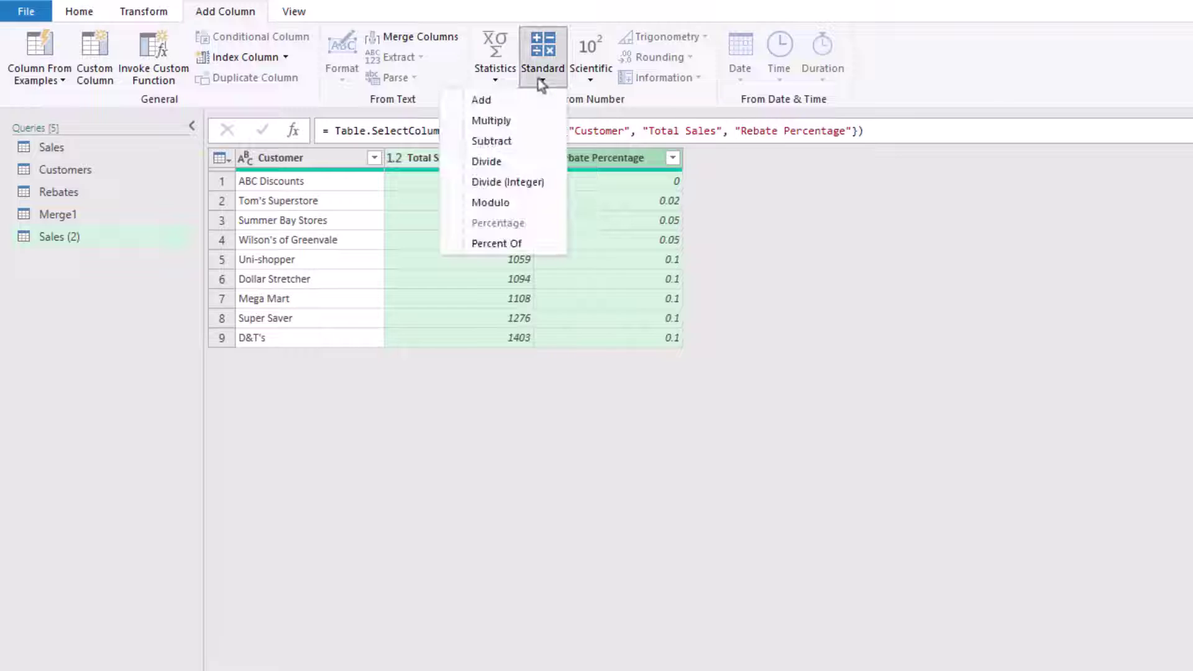
left_click(513, 121)
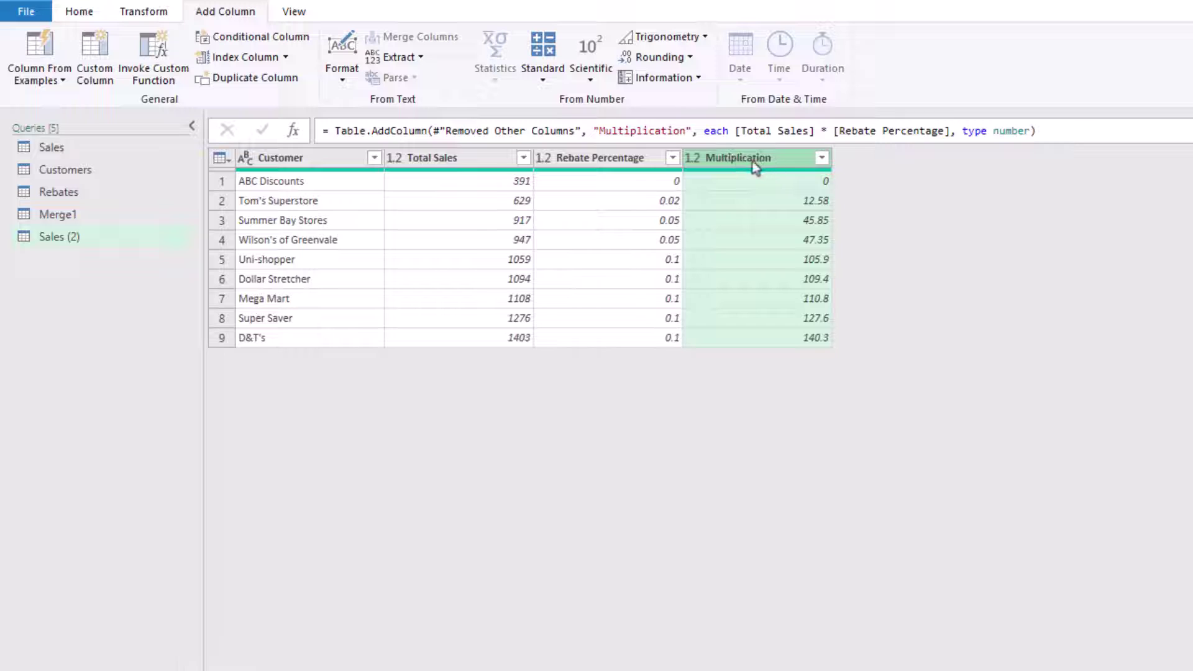
left_click(686, 131)
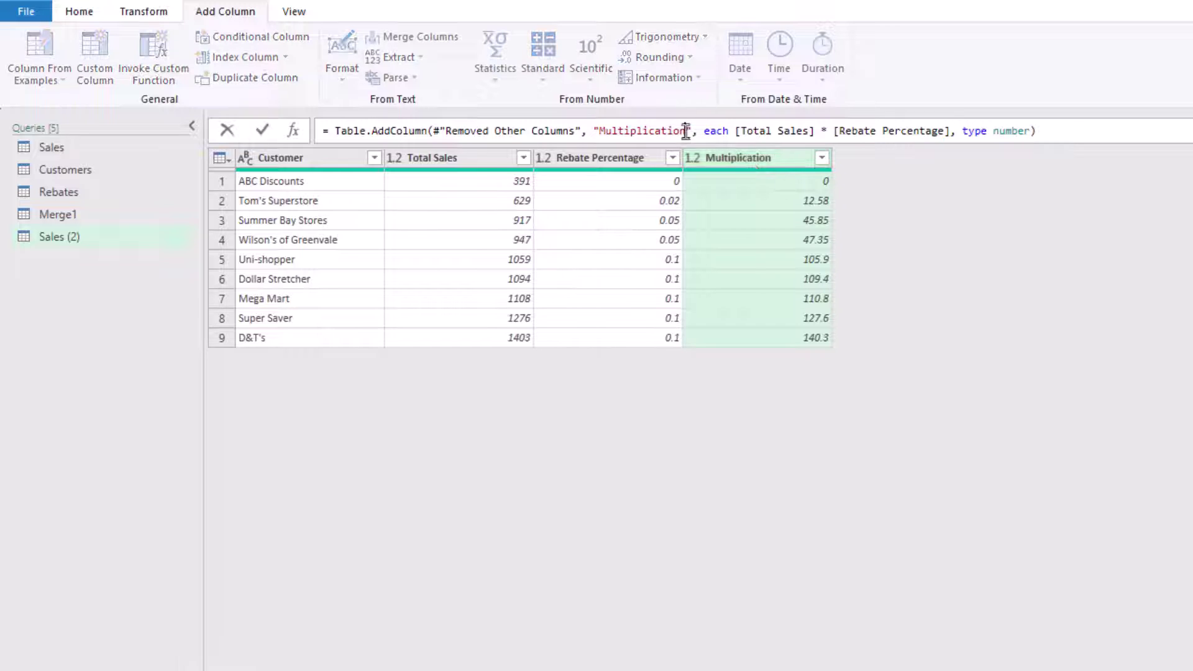
left_click_drag(686, 131, 603, 132)
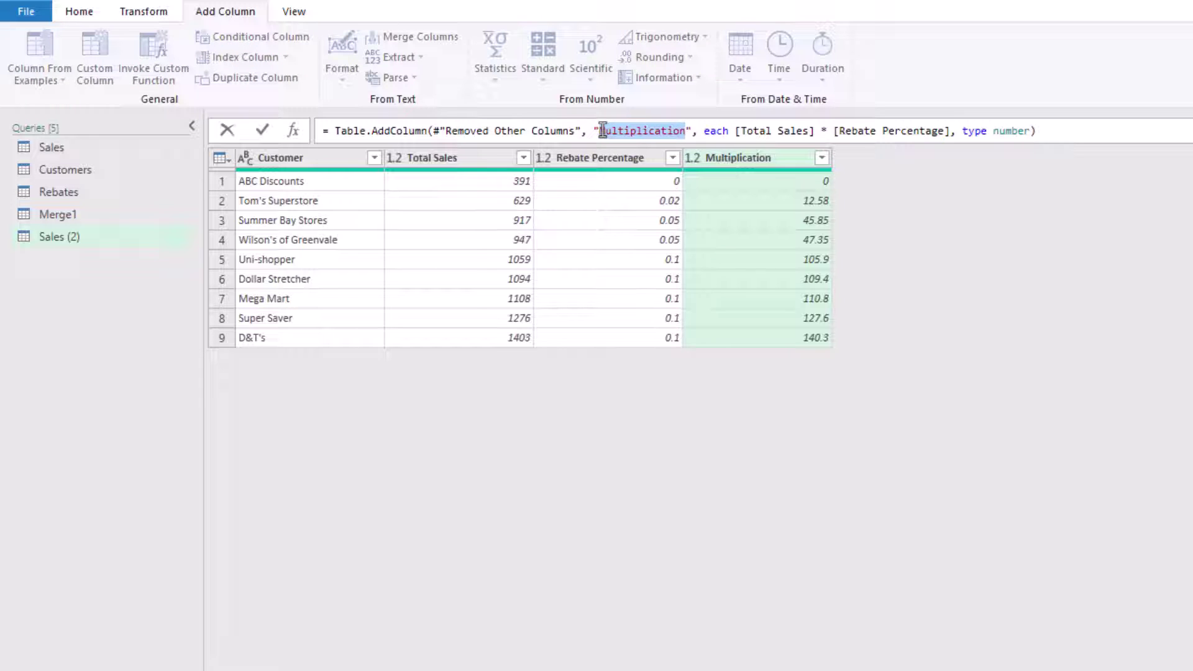
type("Rebate Value")
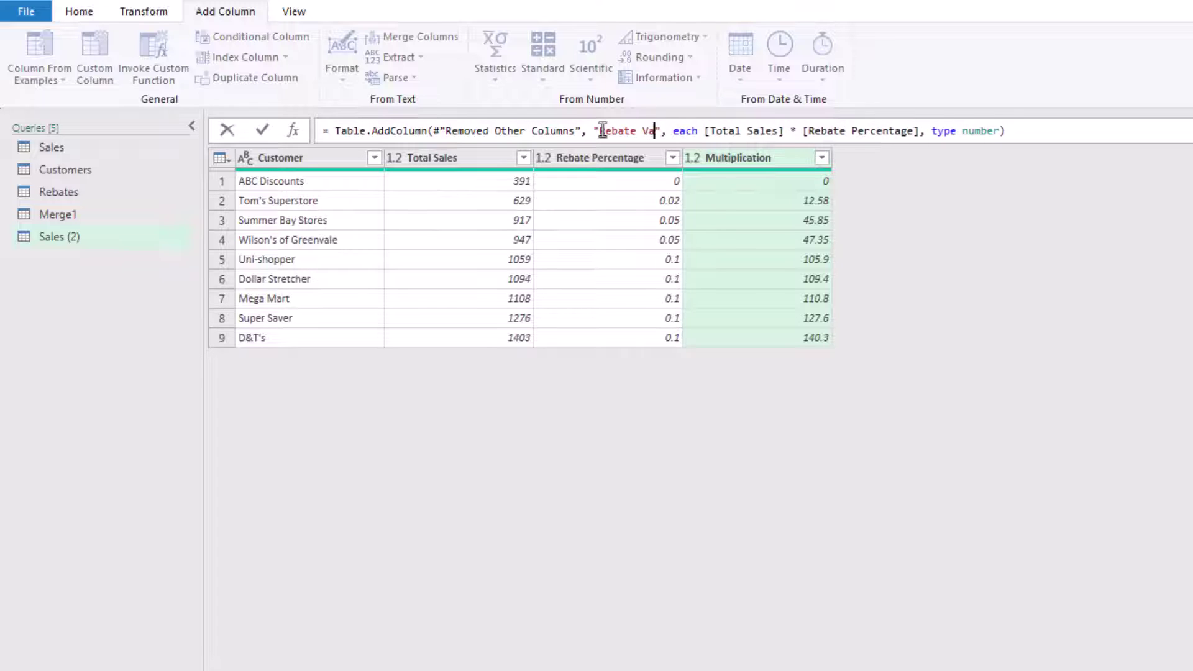
left_click(991, 238)
Close & Load the query as a Table on a new worksheet
left_click(83, 12)
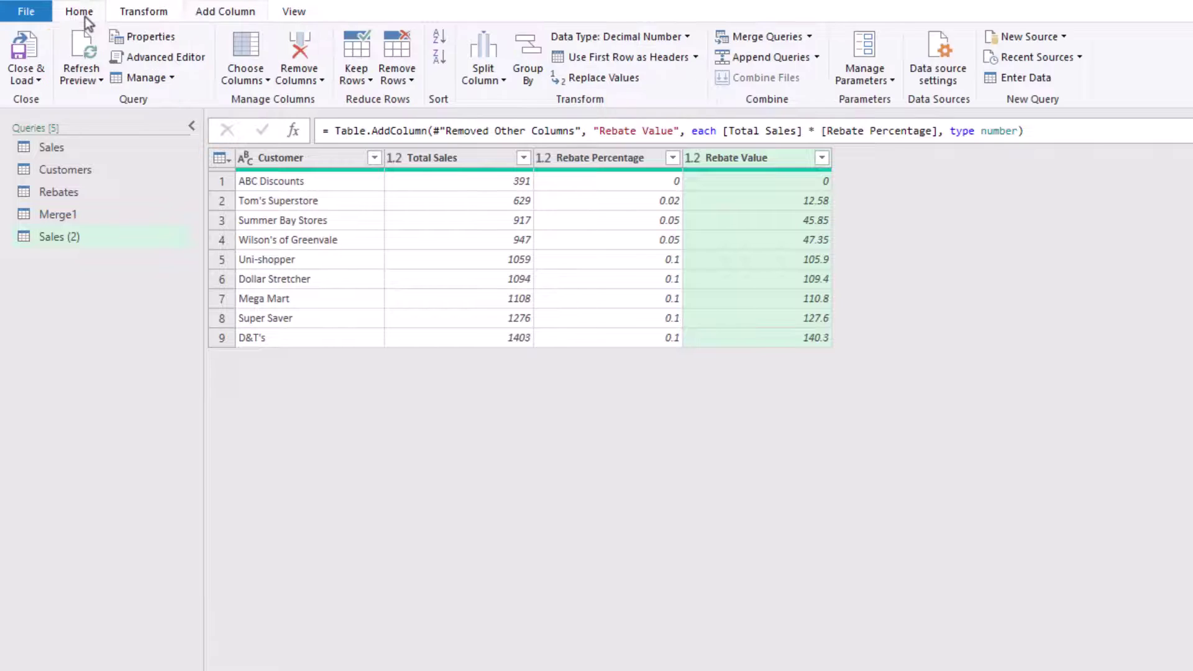
left_click(42, 82)
left_click(63, 119)
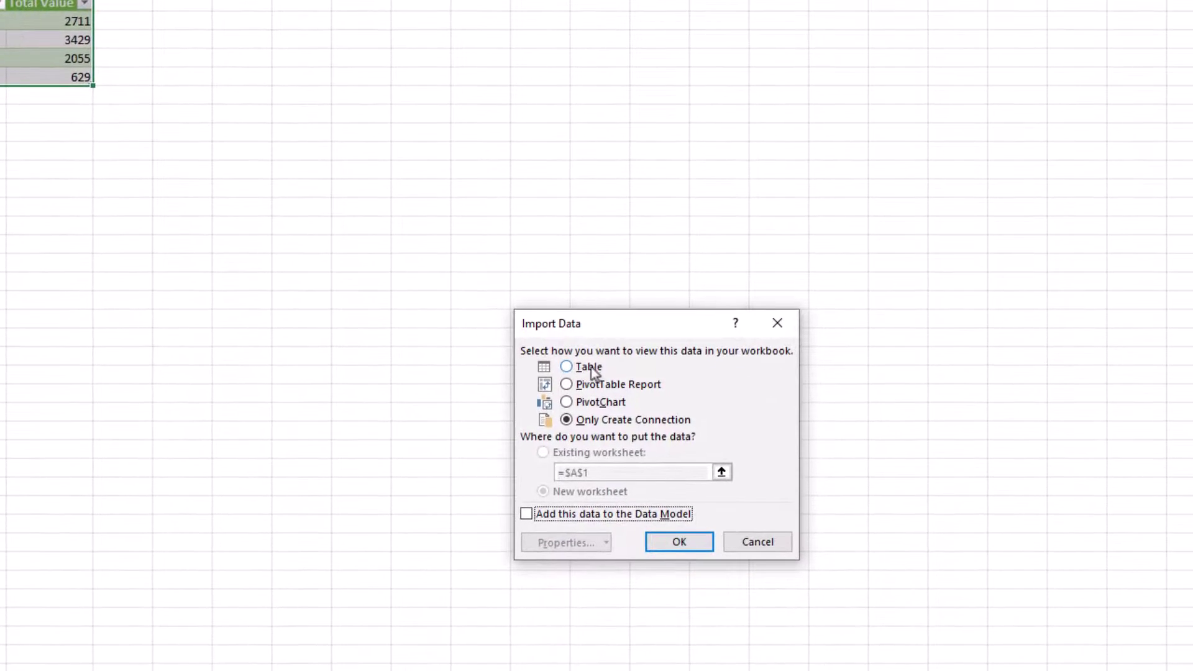
left_click(588, 368)
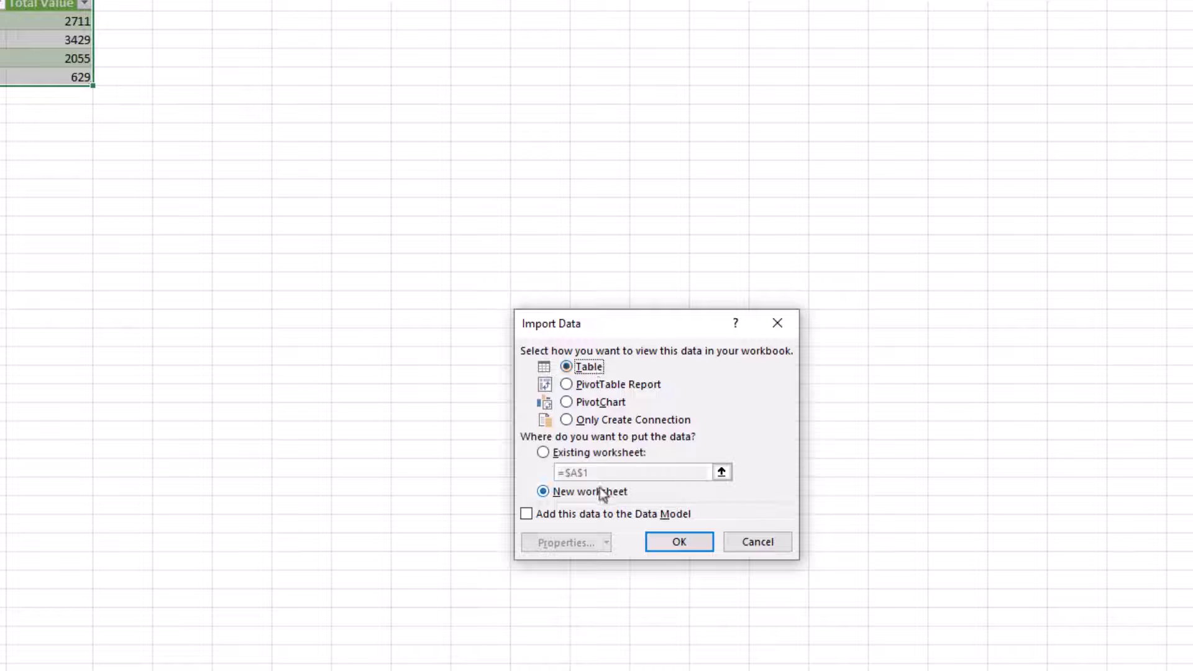
left_click(698, 546)
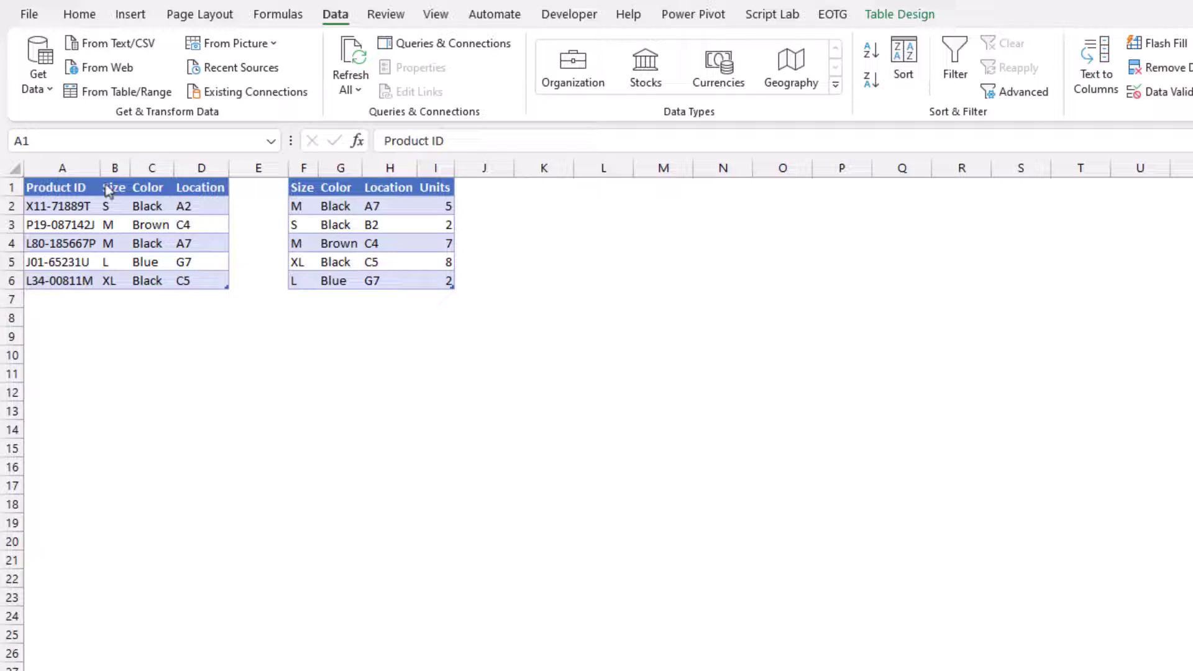
Select the Products table range, then the Stock table range
left_click(87, 190)
left_click_drag(79, 192, 197, 276)
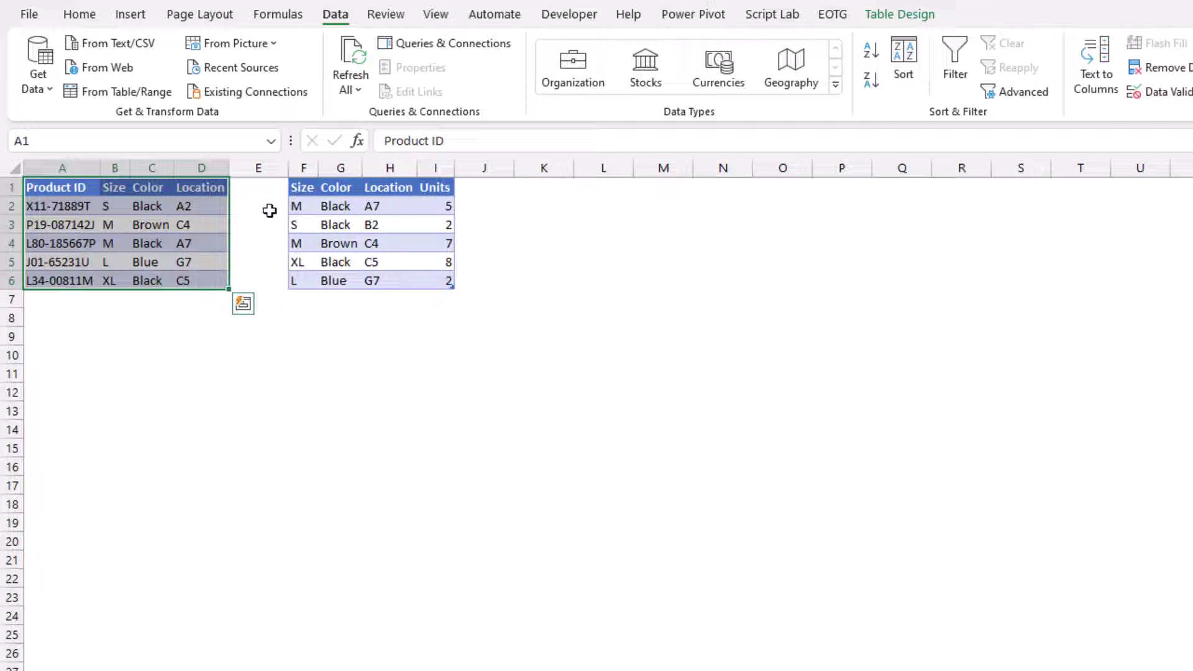
left_click_drag(304, 187, 434, 278)
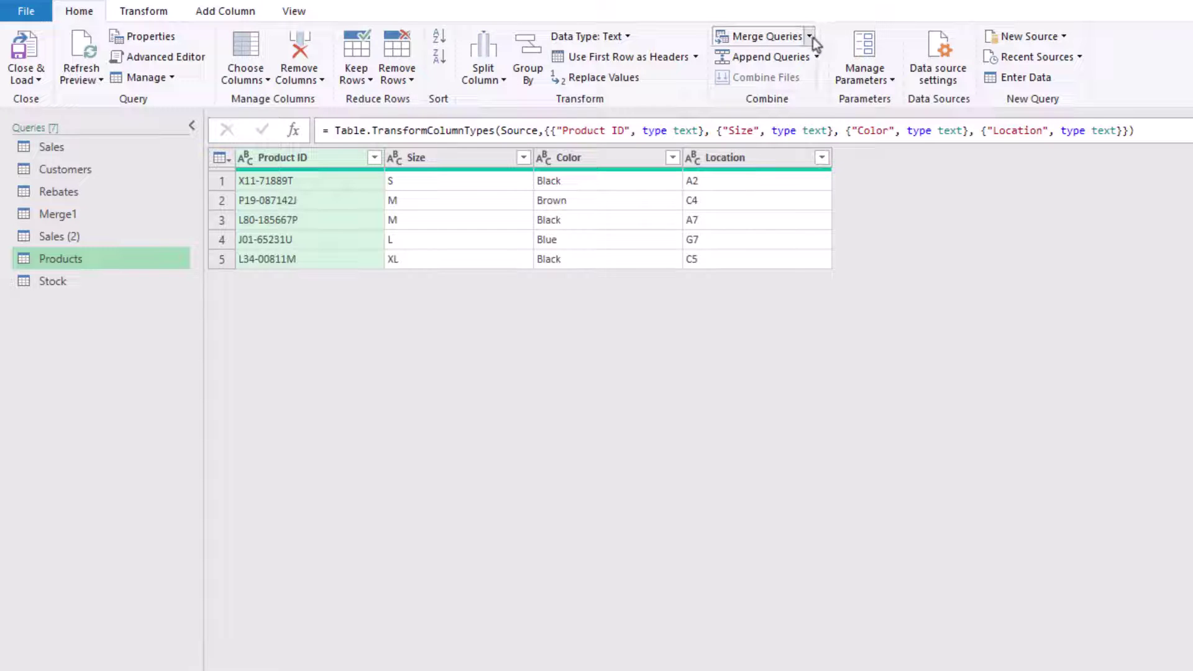
Merge Products with Stock as a new query, matching on the Size column in both
left_click(810, 37)
left_click(776, 81)
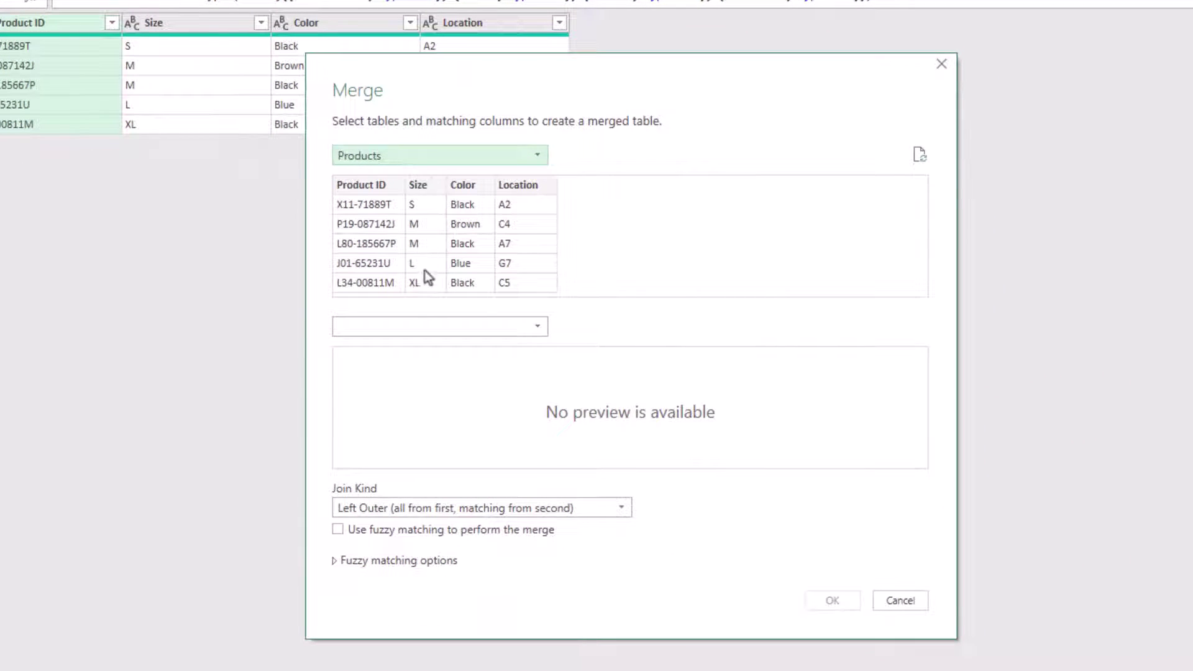
left_click(431, 327)
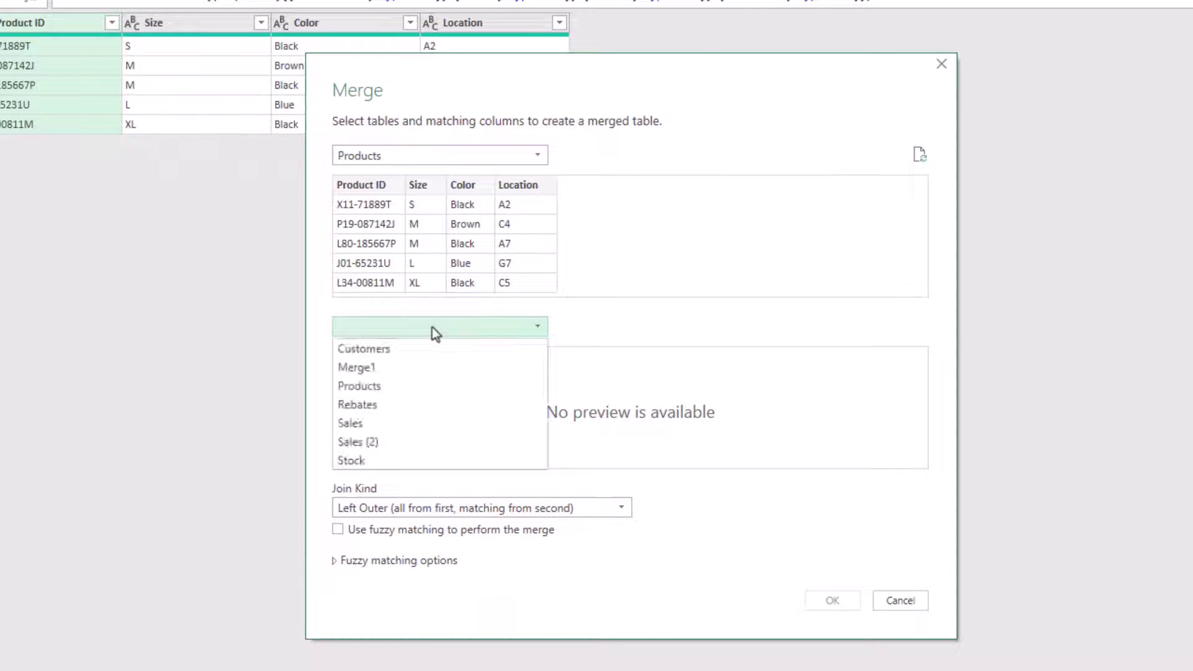
left_click(387, 460)
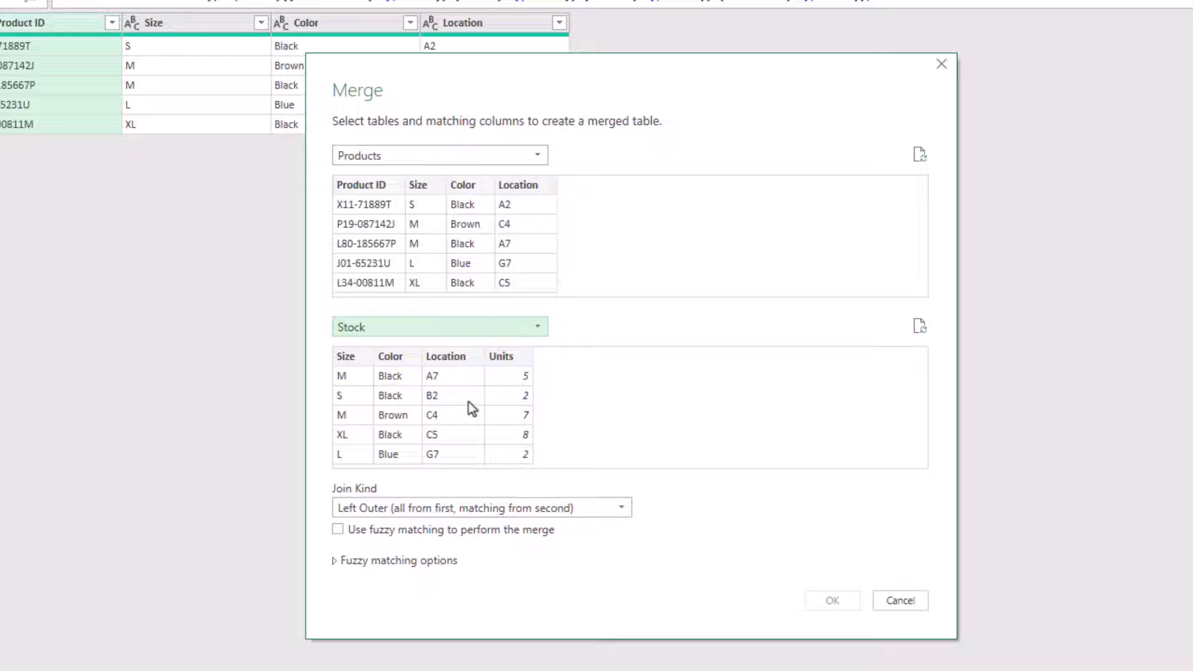
left_click(422, 189)
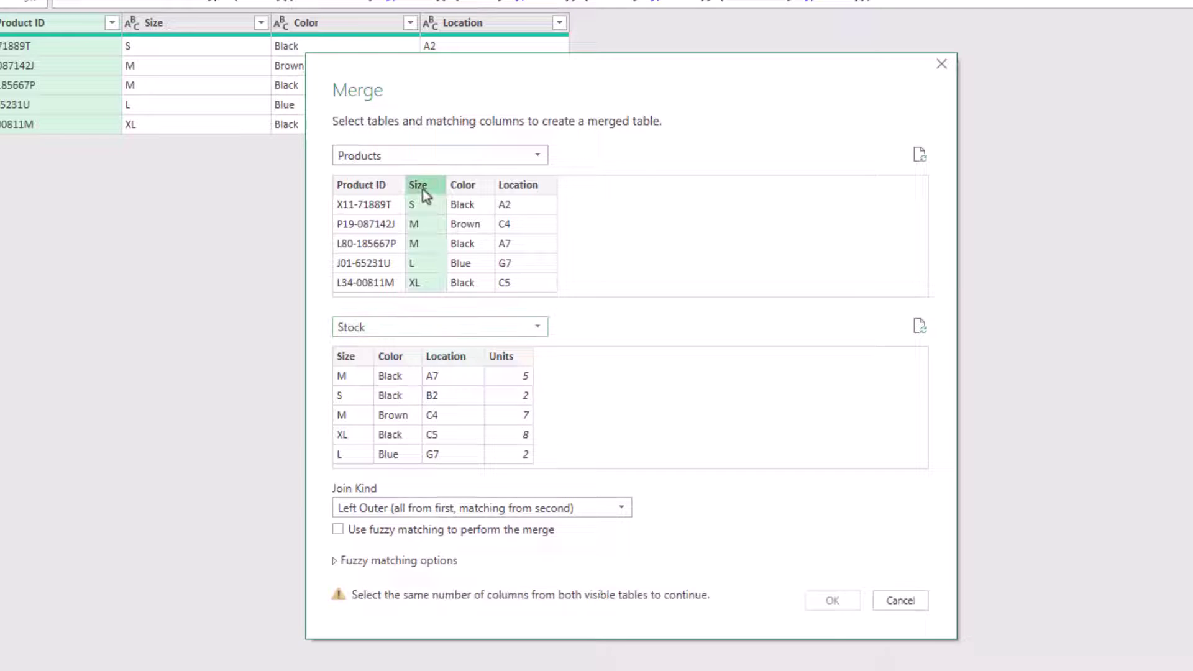
left_click(349, 358)
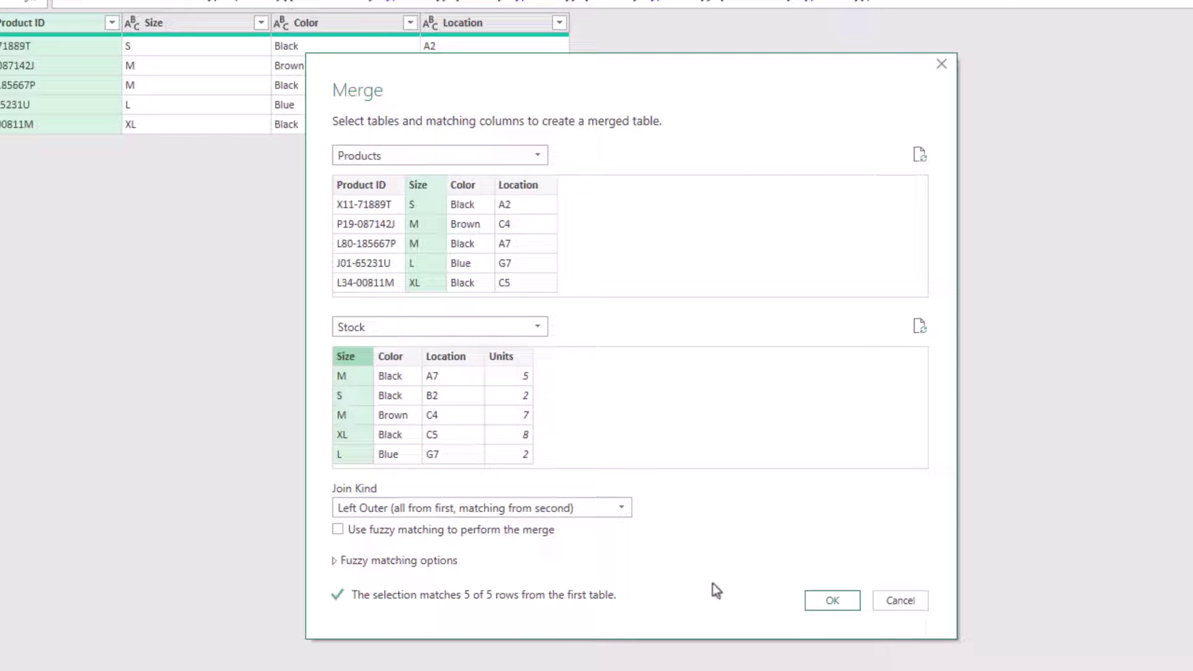
left_click(832, 601)
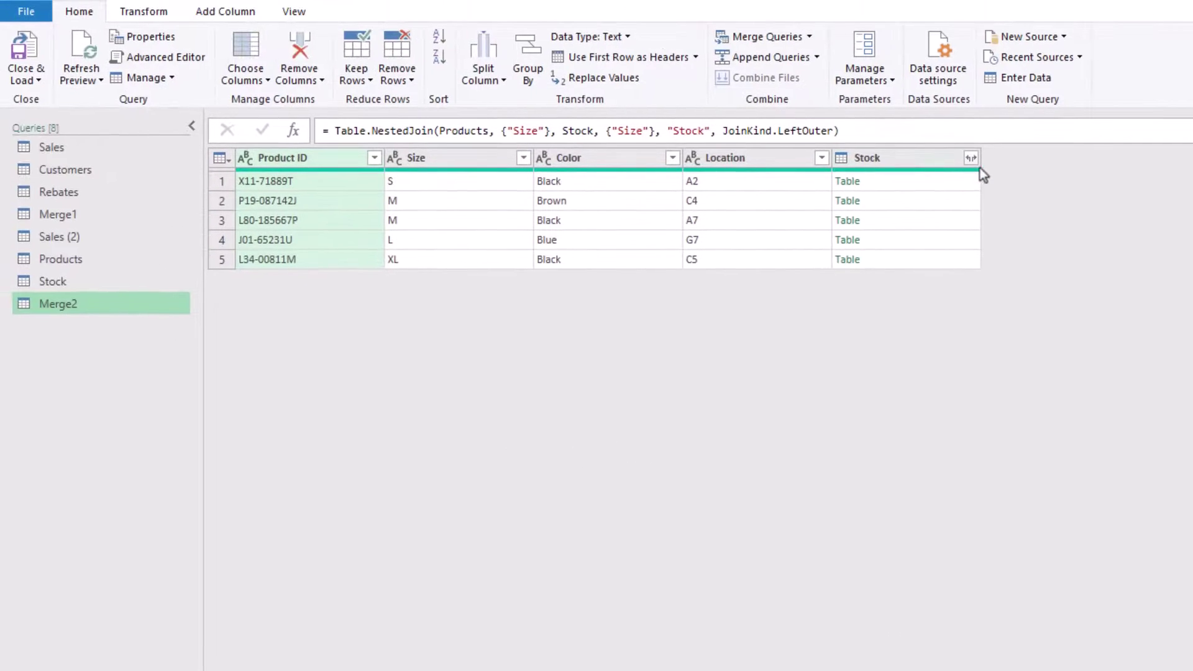
Expand the Stock column to Units only, without the original column name prefix
left_click(973, 160)
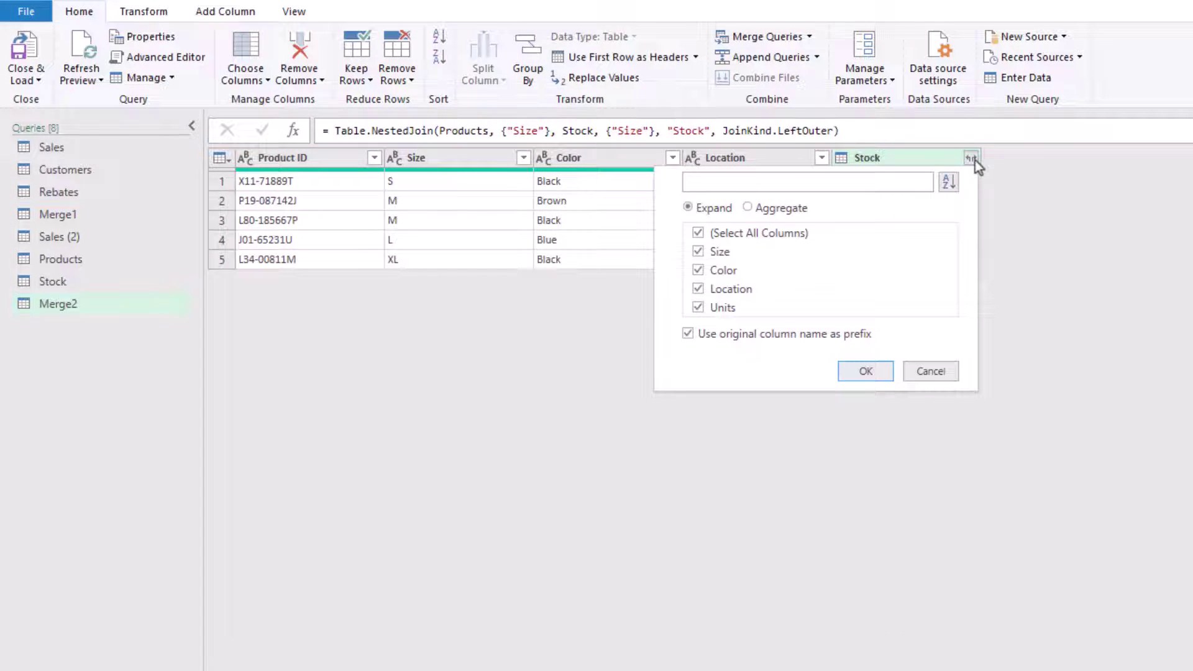
left_click(777, 237)
left_click(713, 308)
left_click(688, 336)
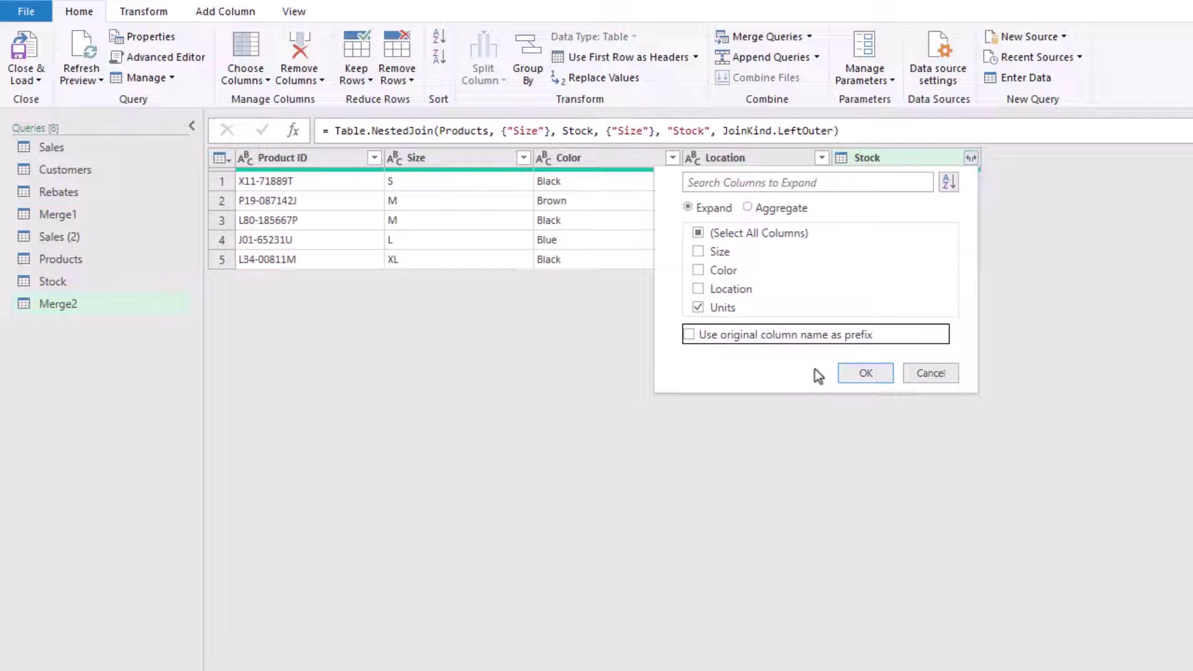
left_click(864, 373)
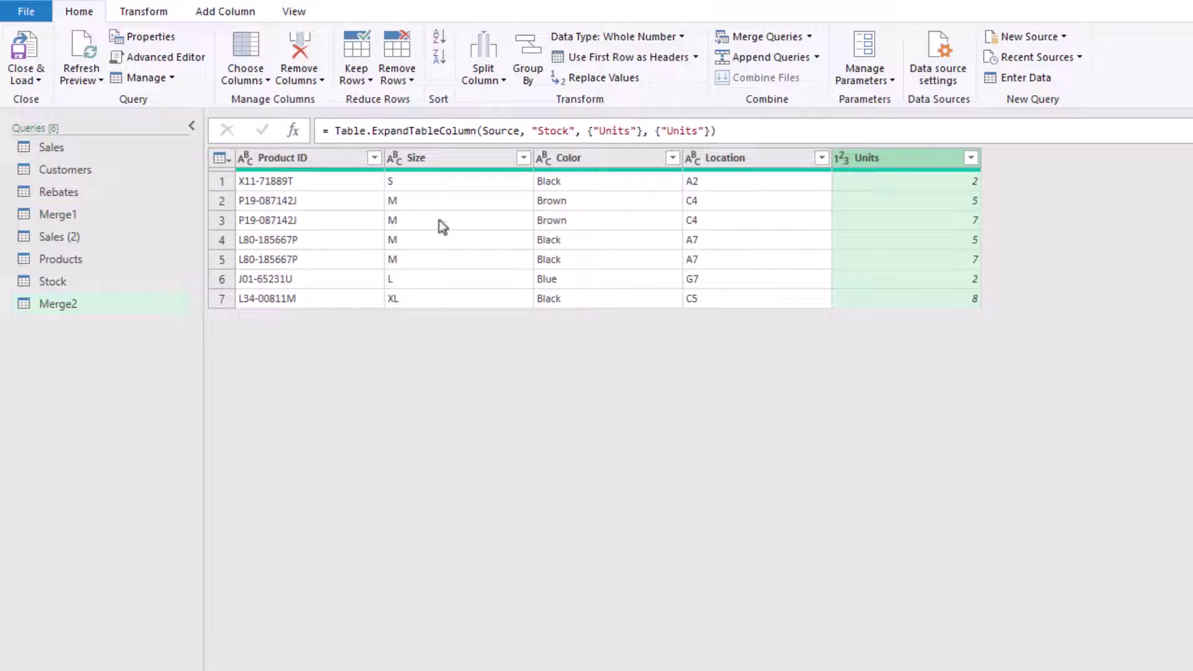
left_click(353, 222)
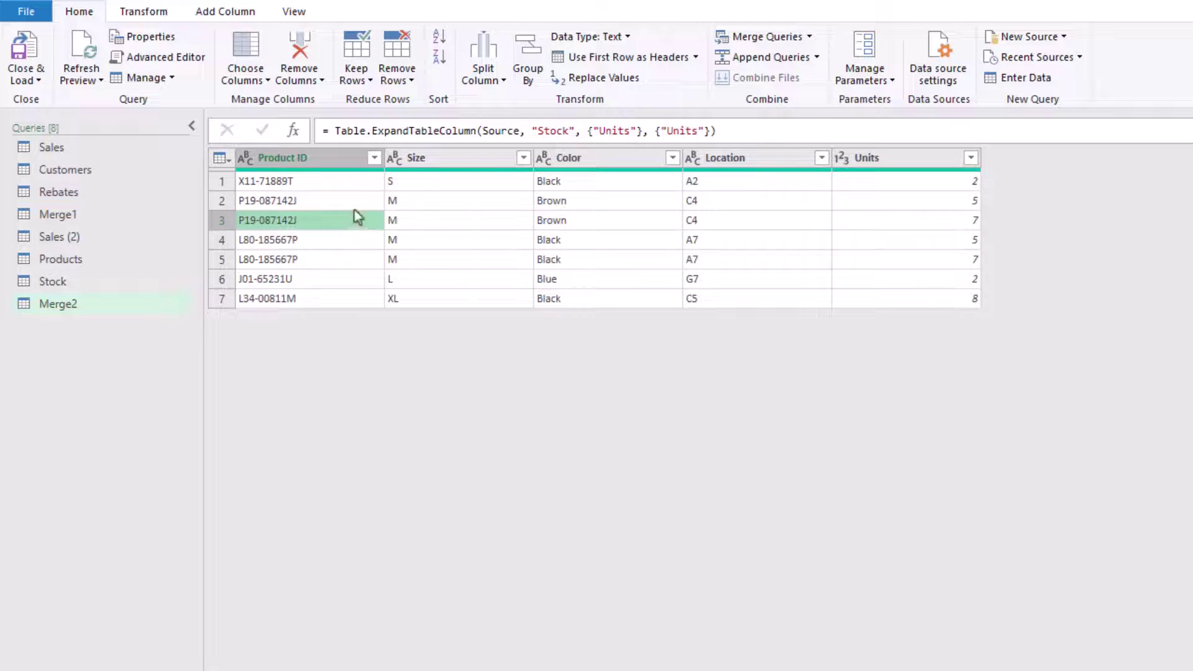
left_click(356, 203)
left_click(355, 220)
left_click(949, 207)
left_click(946, 222)
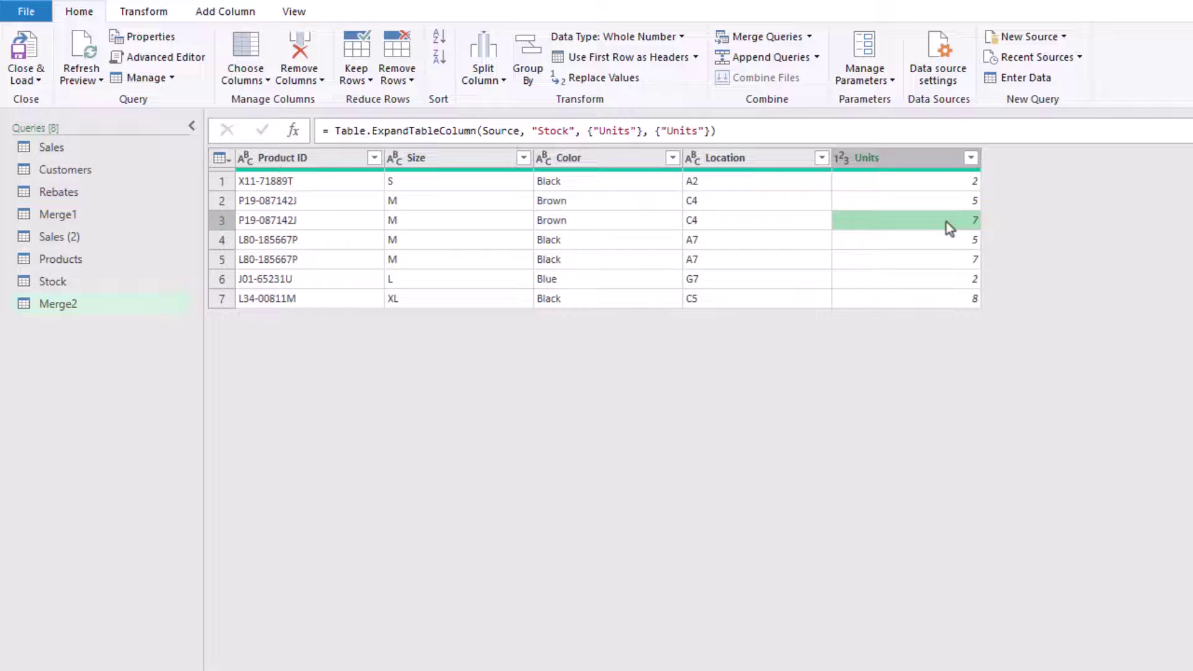
left_click(437, 215)
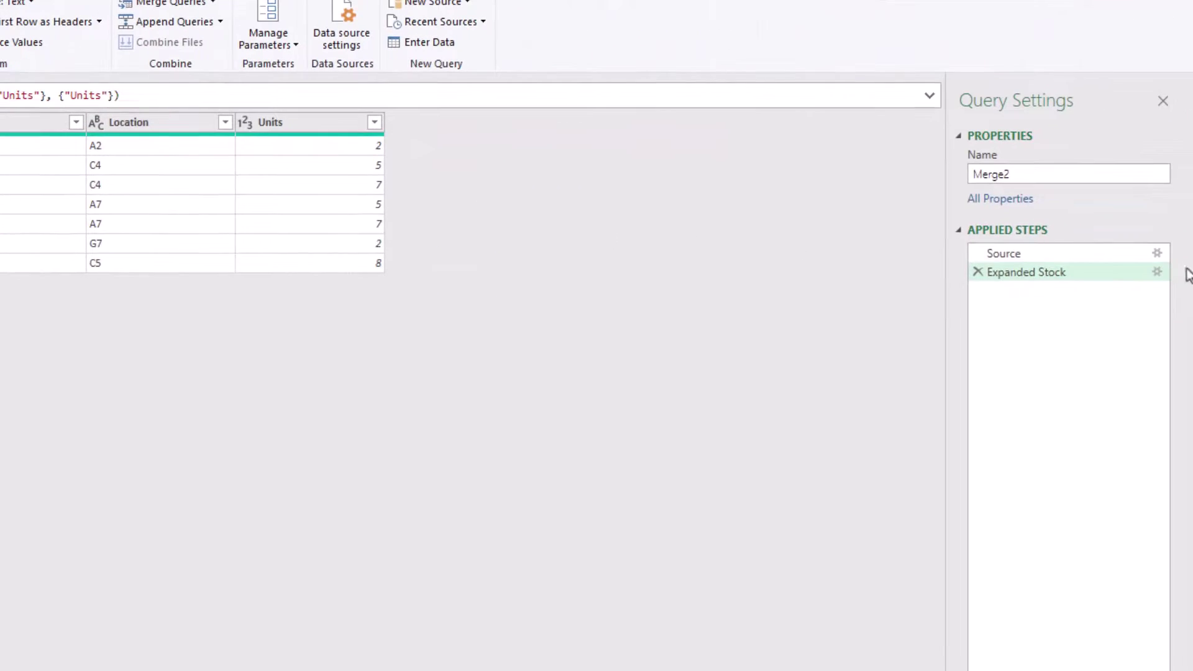
Edit the Source merge to match Products and Stock on Size, Color and Location
left_click(1159, 254)
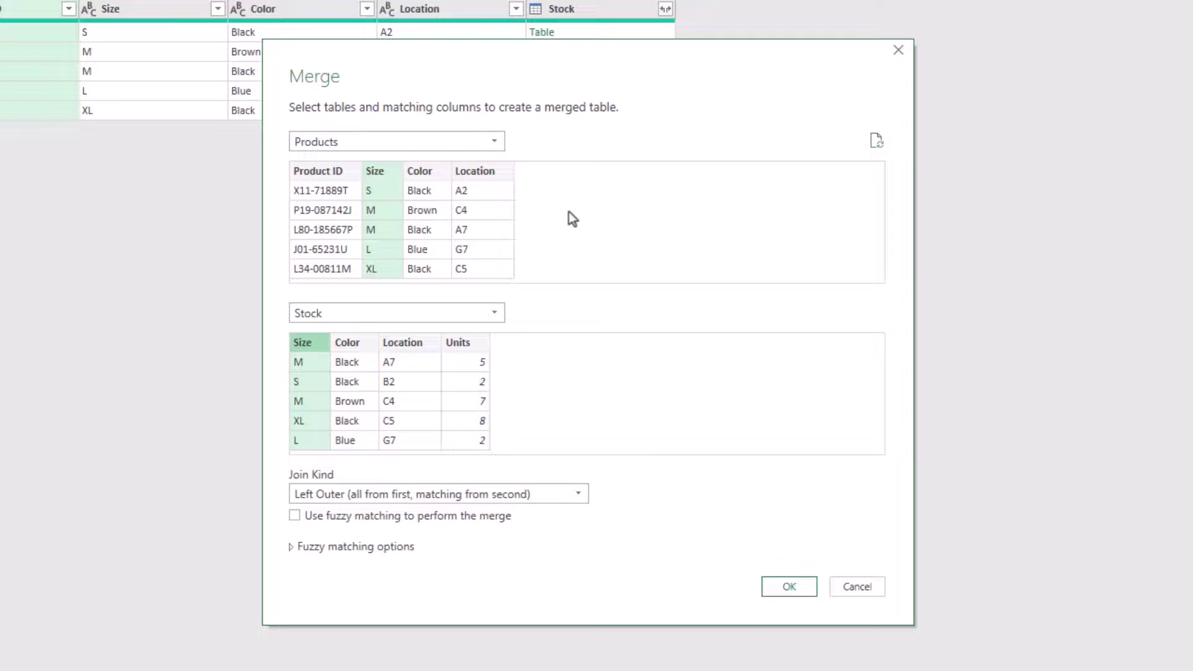
left_click(423, 173, "ctrl")
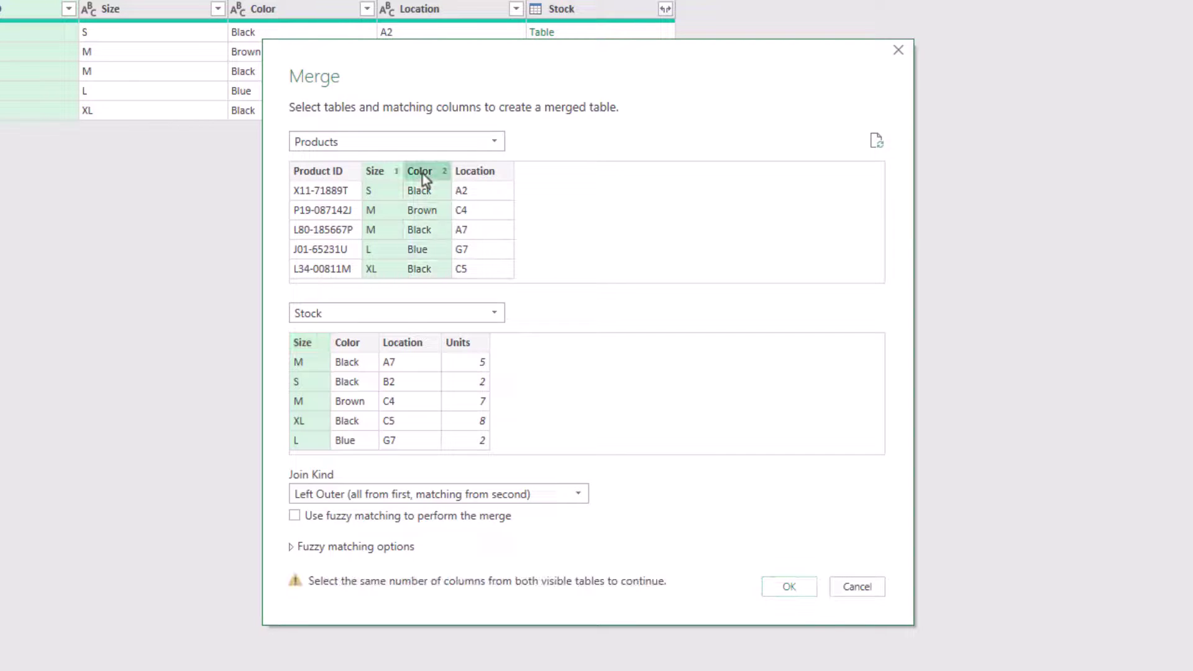
left_click(497, 174, "ctrl")
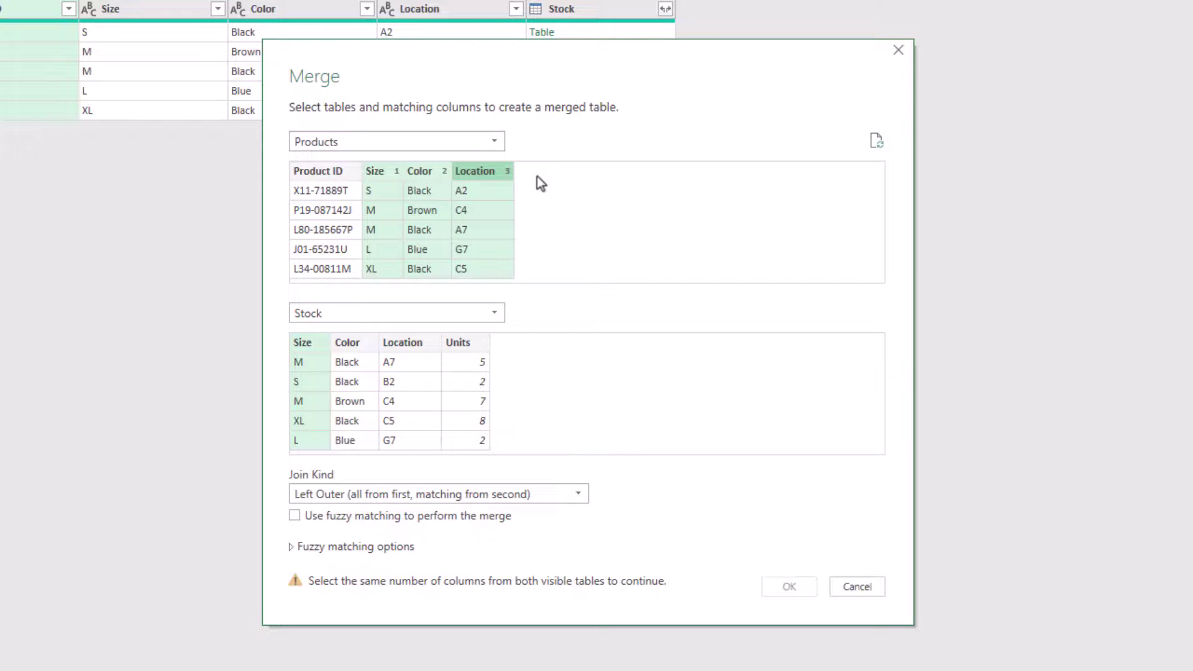
left_click(367, 347, "ctrl")
left_click(428, 346, "ctrl")
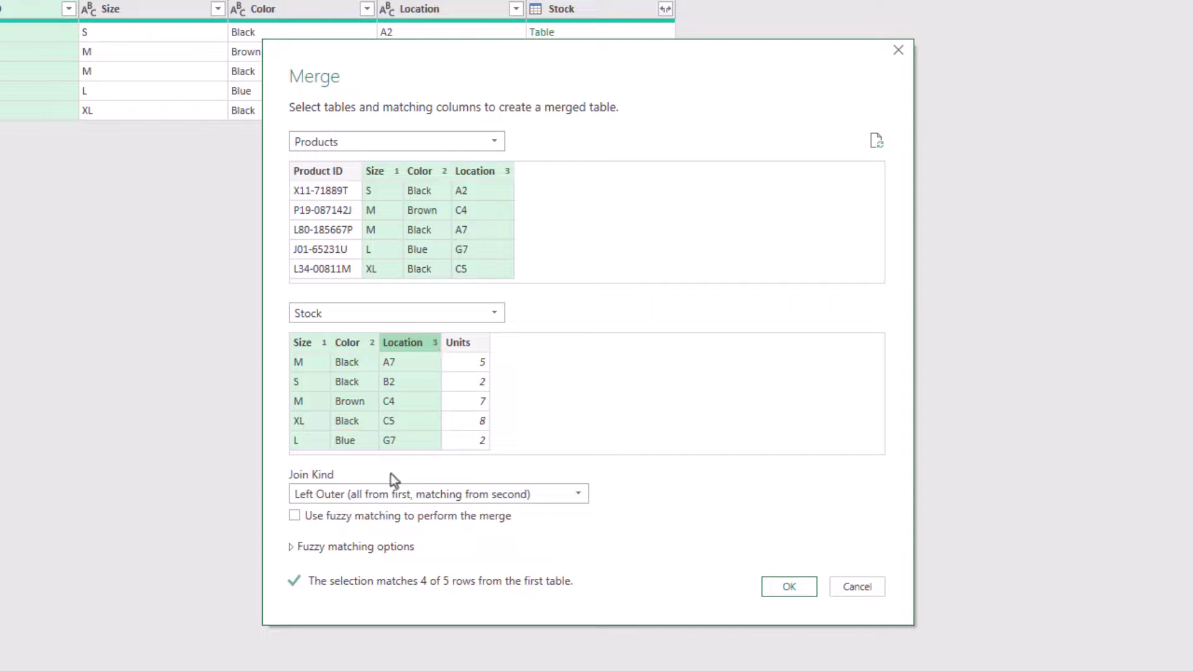
left_click(789, 588)
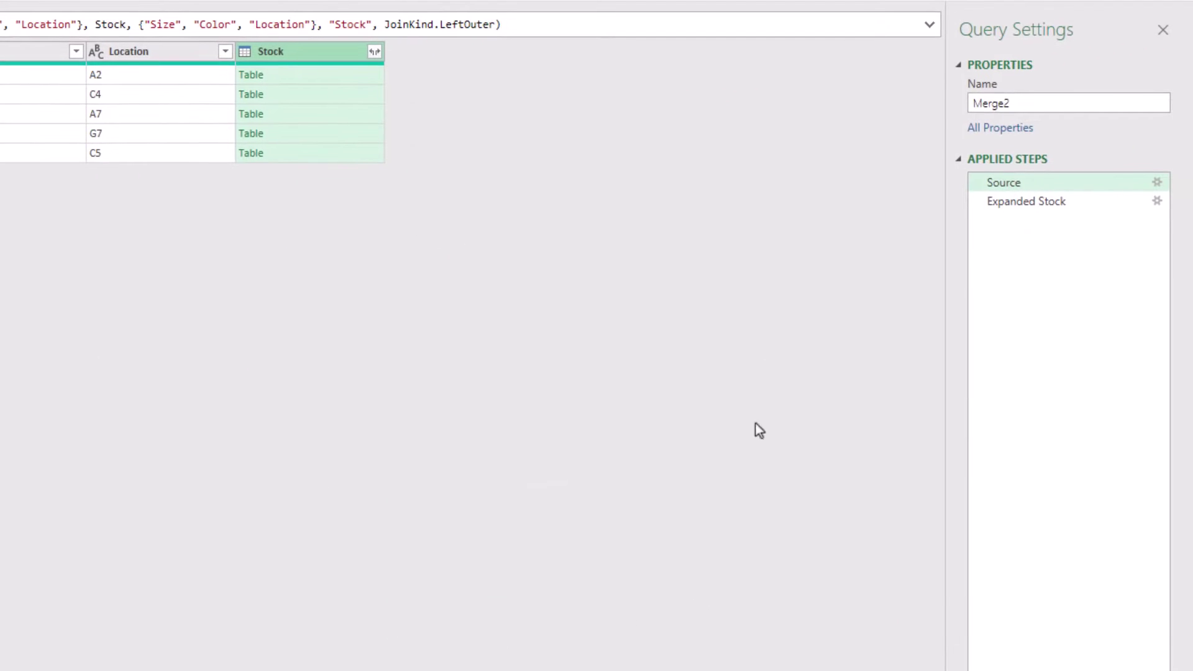
Select the Expanded Stock step to see Units 5, 7, 2, 8 and null
left_click(1018, 202)
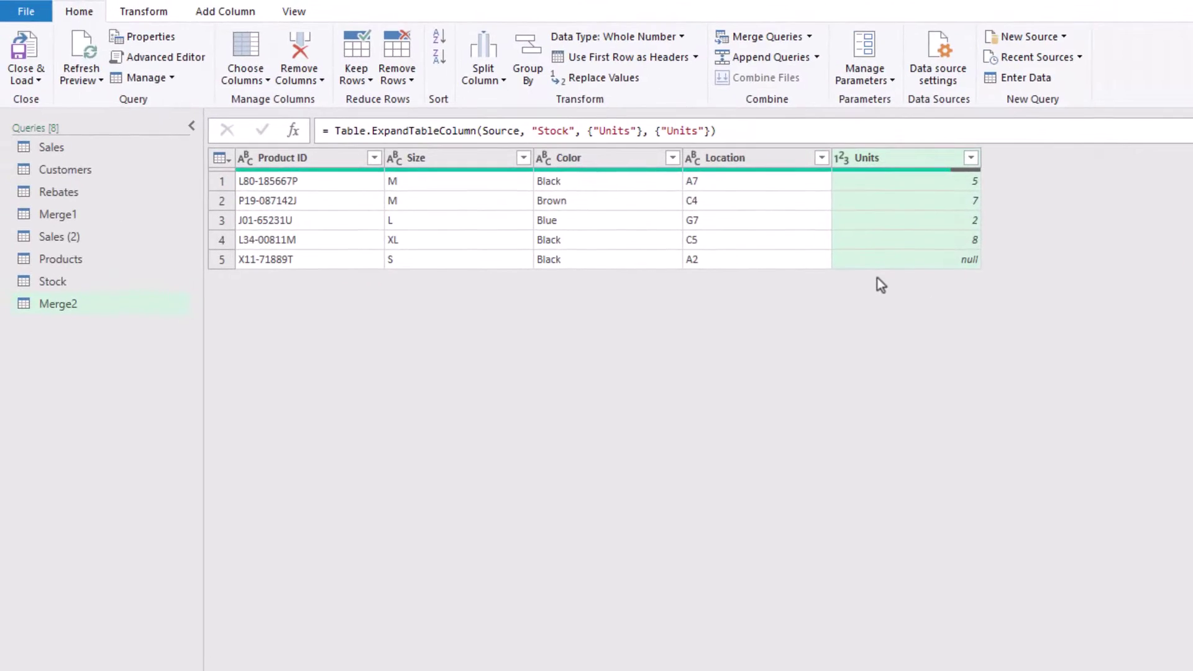